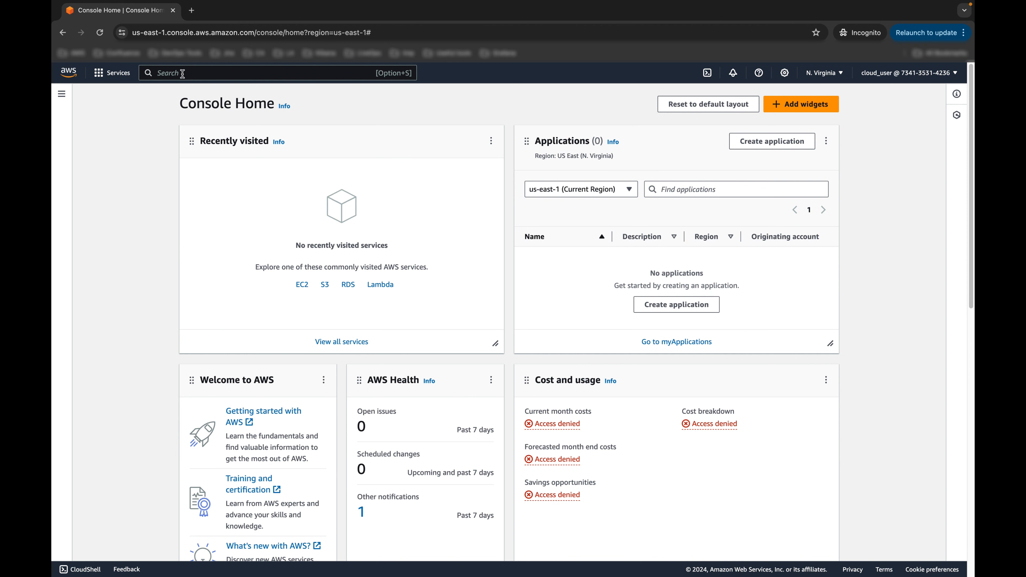
Step: Find and open the EC2 service from the console search
{"action": "left_click", "coordinate": [182, 73]}
{"action": "type", "text": "ec2"}
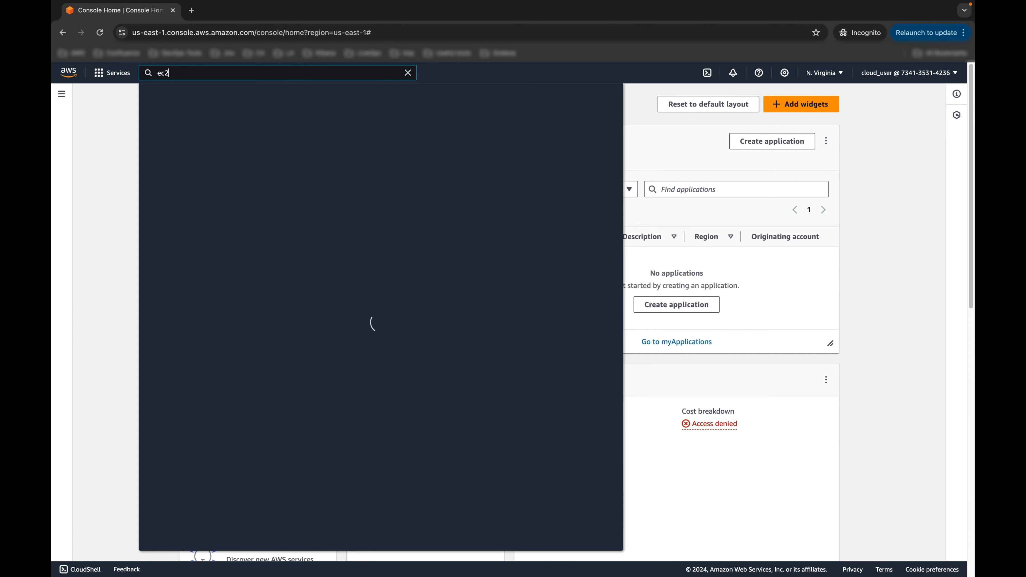
{"action": "left_click", "coordinate": [299, 154]}
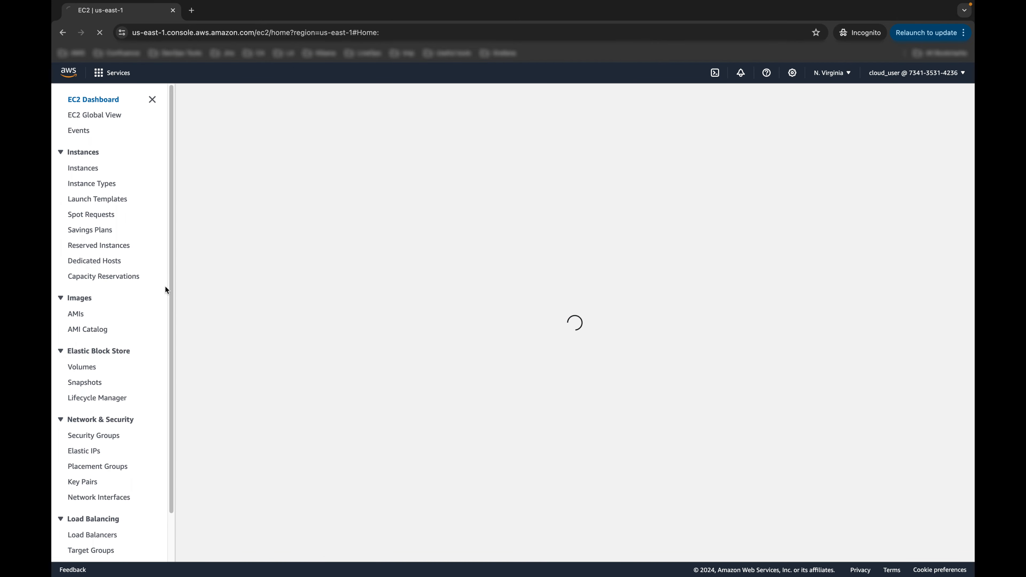
Step: From Load balancers, start creating a new Application Load Balancer
{"action": "scroll", "coordinate": [118, 381], "scroll_direction": "down", "scroll_amount": 1}
{"action": "scroll", "coordinate": [107, 414], "scroll_direction": "down", "scroll_amount": 3}
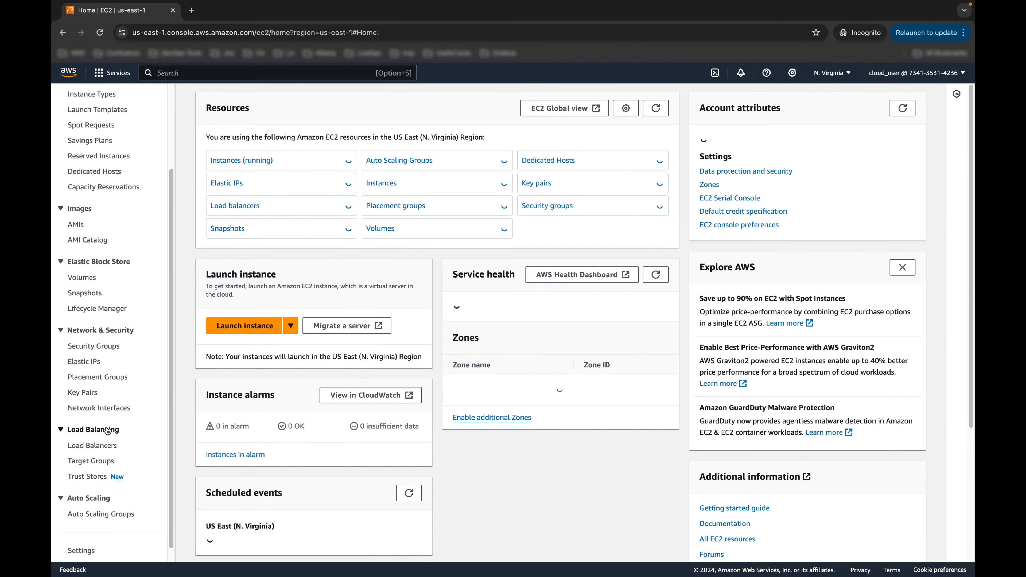
{"action": "left_click", "coordinate": [98, 431]}
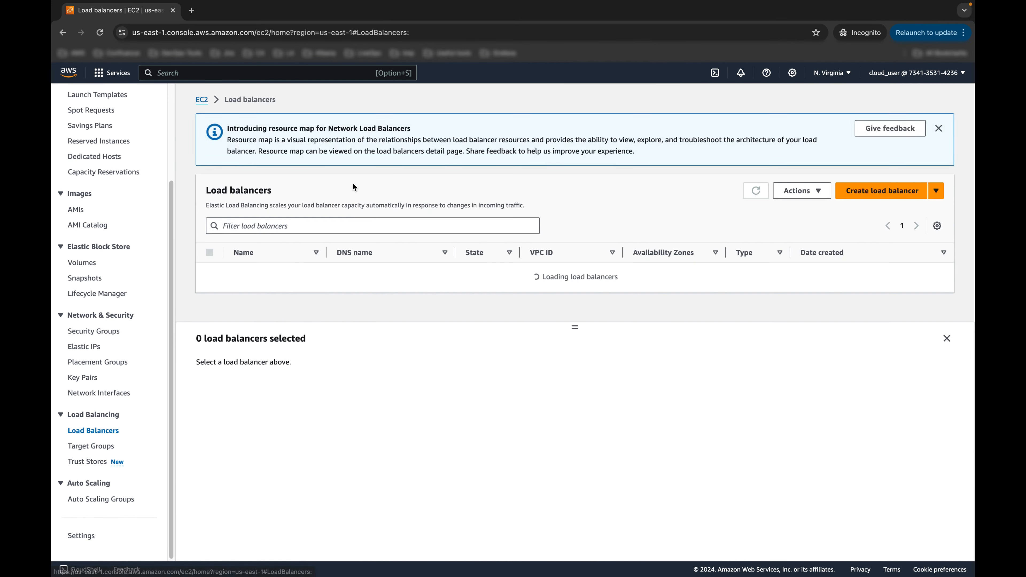
{"action": "left_click", "coordinate": [876, 190]}
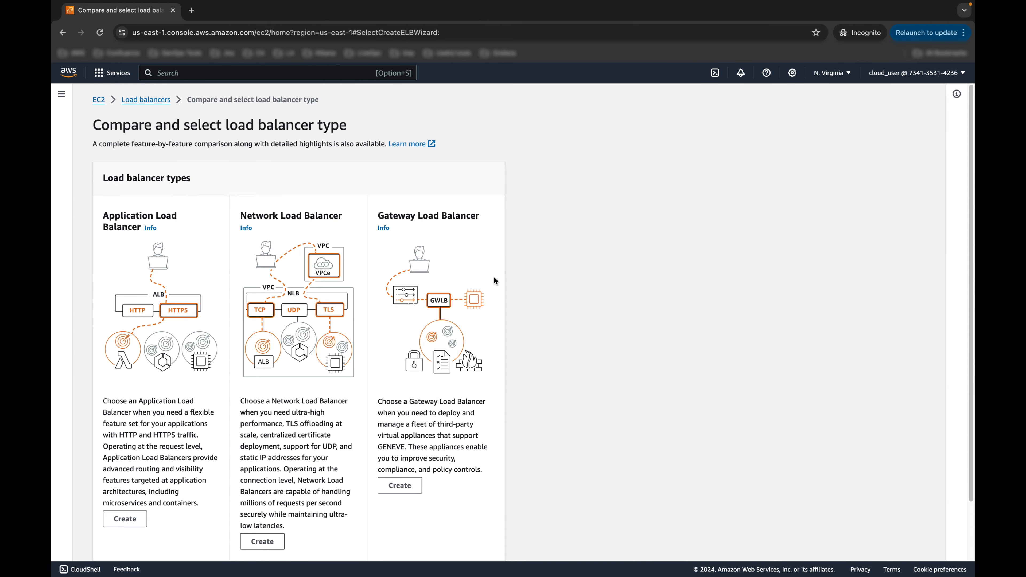
{"action": "scroll", "coordinate": [182, 365], "scroll_direction": "down", "scroll_amount": 2}
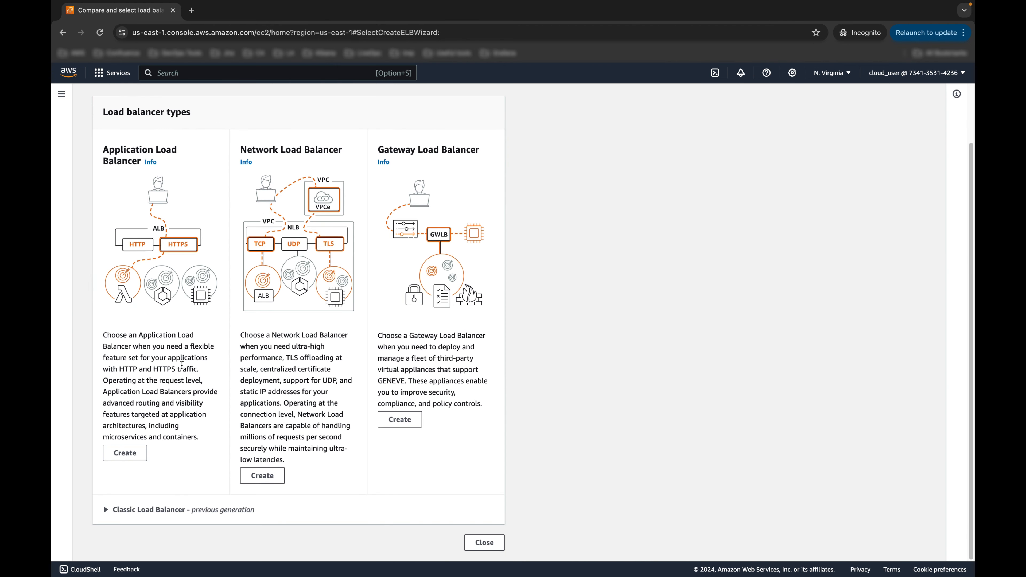
{"action": "left_click", "coordinate": [124, 453]}
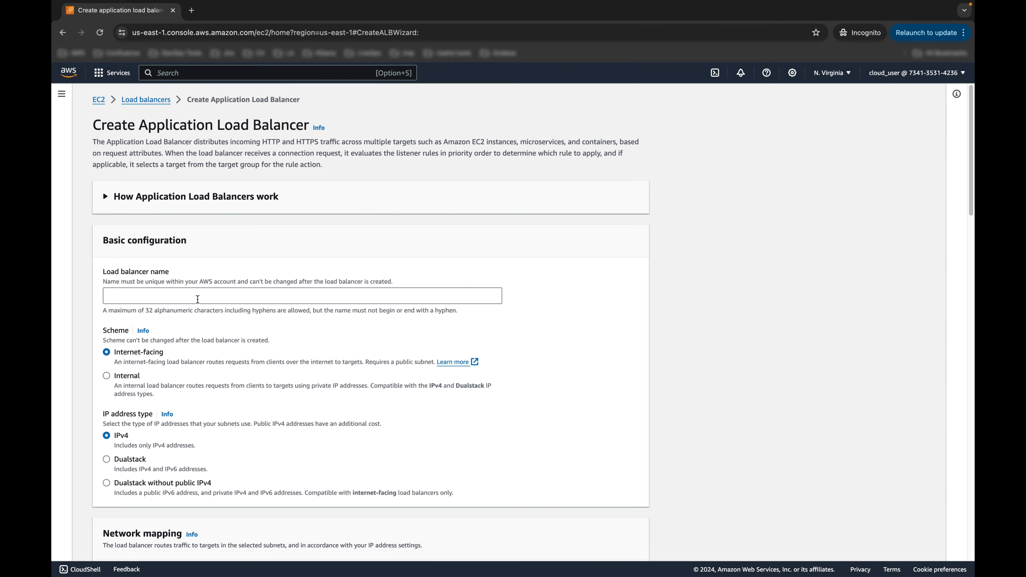
Step: Name the load balancer HOLALB, copying the name from the lab guide
{"action": "key", "text": "ctrl+Right"}
{"action": "double_click", "coordinate": [189, 261]}
{"action": "key", "text": "ctrl+c"}
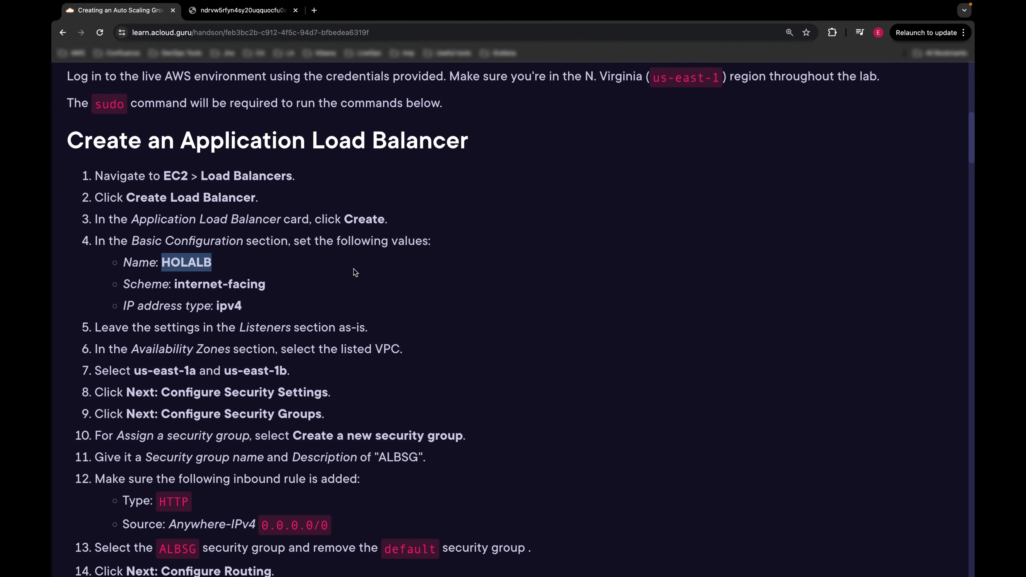
{"action": "key", "text": "ctrl+Left"}
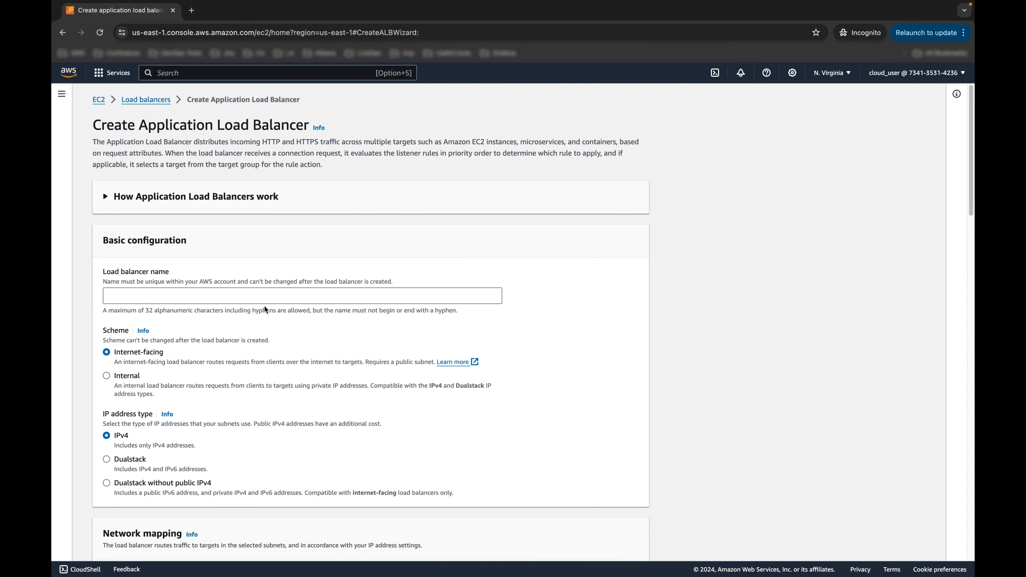
{"action": "left_click", "coordinate": [265, 300]}
{"action": "key", "text": "ctrl+v"}
Step: Attach HOLALB to the lab VPC and map it to us-east-1a and us-east-1b
{"action": "scroll", "coordinate": [274, 316], "scroll_direction": "down", "scroll_amount": 4}
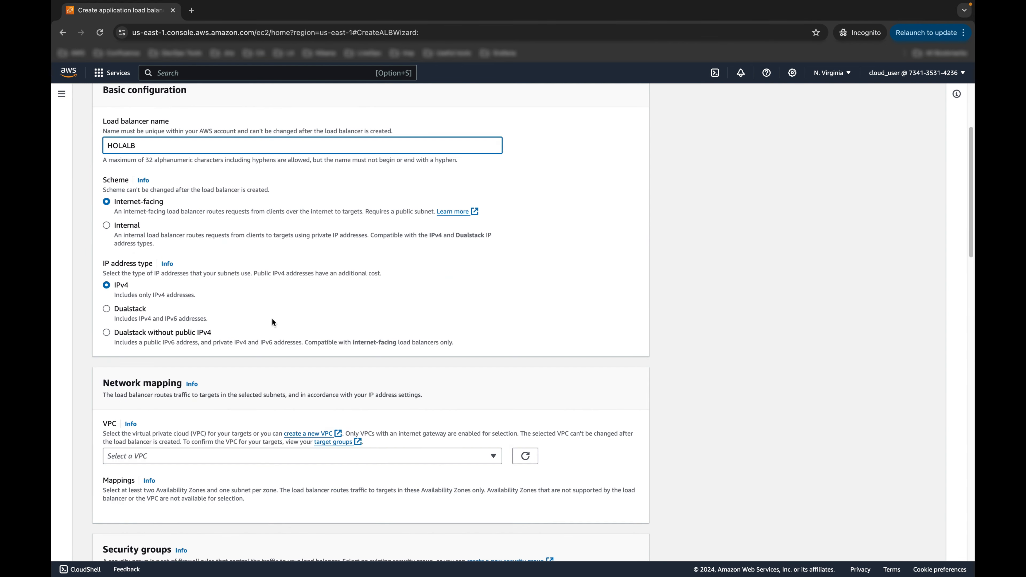
{"action": "scroll", "coordinate": [273, 322], "scroll_direction": "down", "scroll_amount": 1}
{"action": "scroll", "coordinate": [158, 299], "scroll_direction": "down", "scroll_amount": 1}
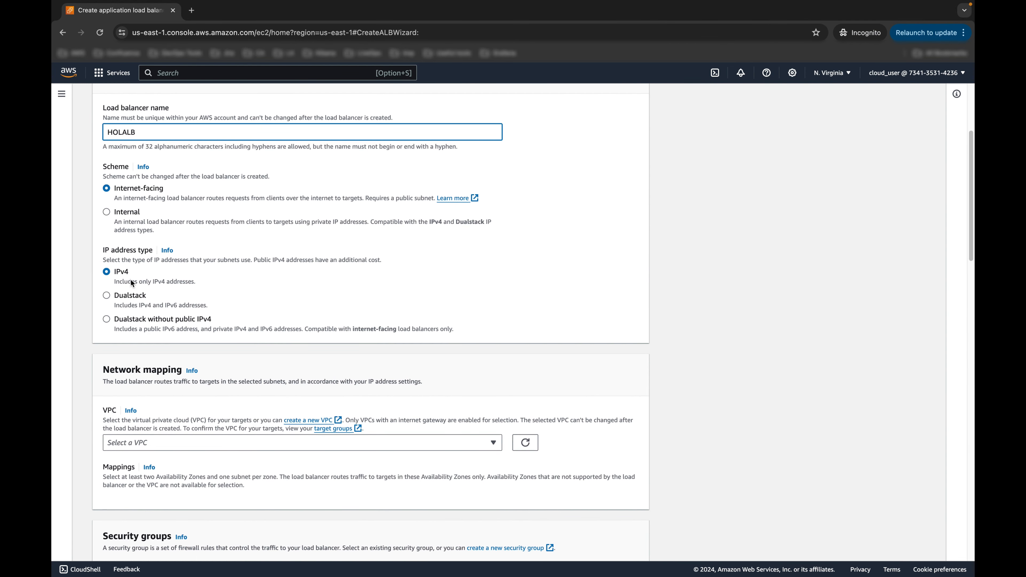
{"action": "scroll", "coordinate": [214, 288], "scroll_direction": "down", "scroll_amount": 2}
{"action": "scroll", "coordinate": [278, 314], "scroll_direction": "down", "scroll_amount": 2}
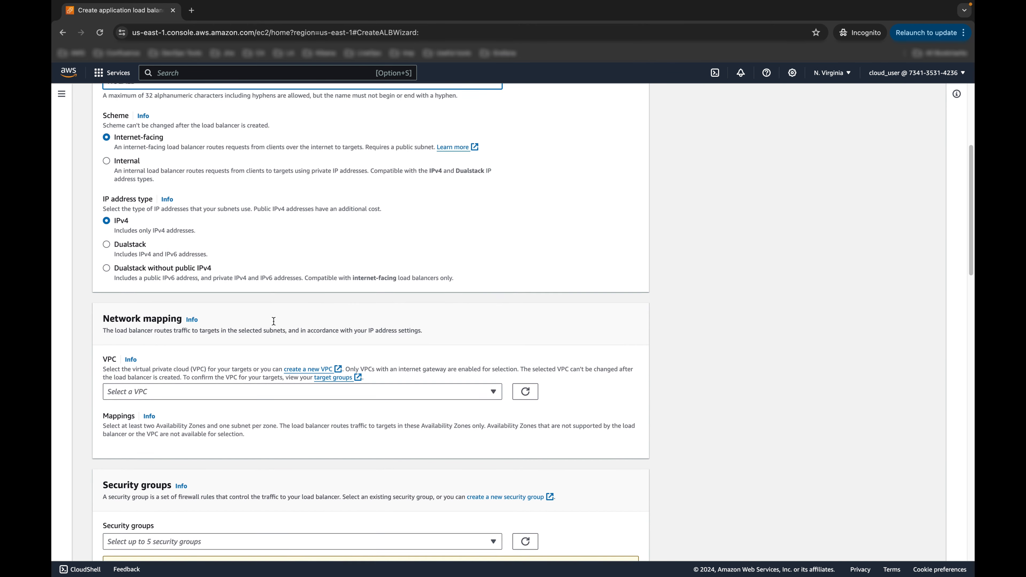
{"action": "left_click", "coordinate": [232, 360]}
{"action": "left_click", "coordinate": [178, 411]}
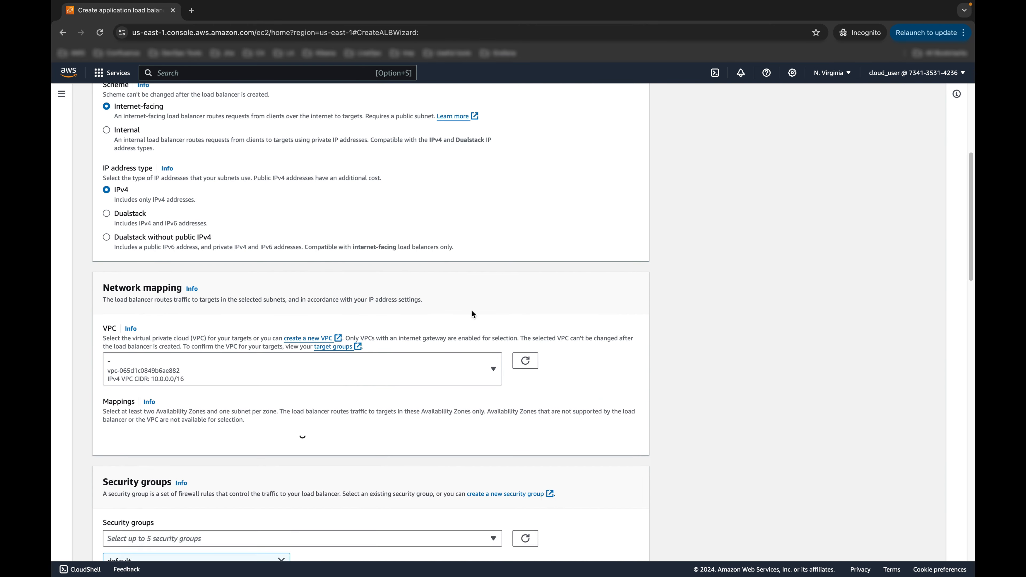
{"action": "scroll", "coordinate": [536, 281], "scroll_direction": "down", "scroll_amount": 3}
{"action": "left_click", "coordinate": [106, 372]}
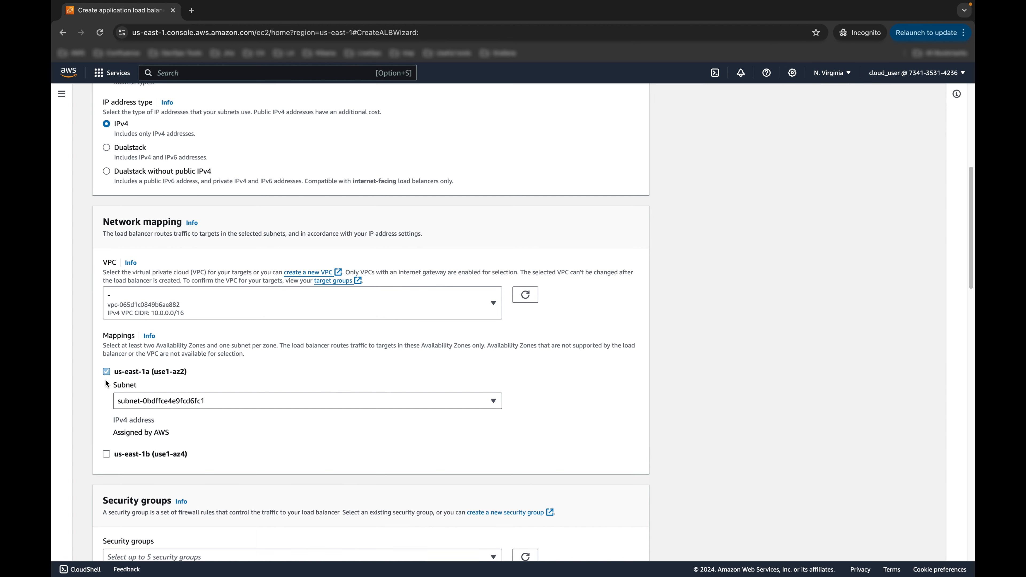
{"action": "left_click", "coordinate": [106, 455]}
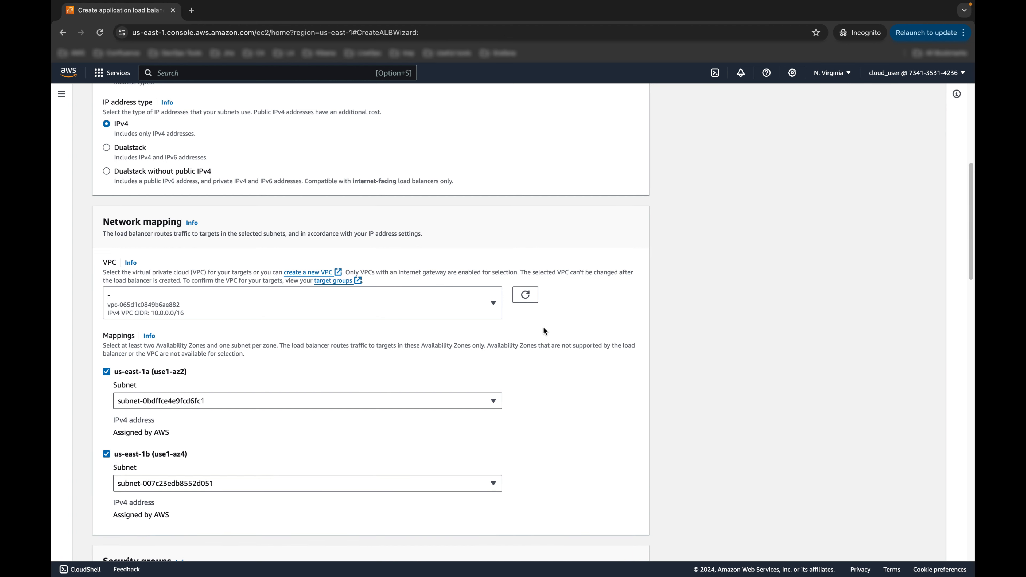
{"action": "scroll", "coordinate": [655, 292], "scroll_direction": "down", "scroll_amount": 6}
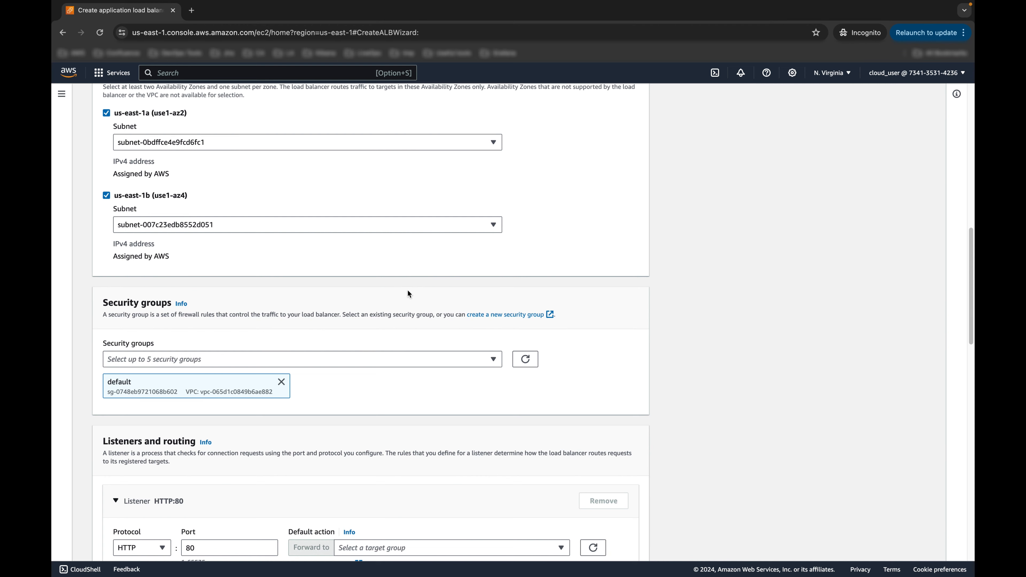
{"action": "key", "text": "ctrl+Right"}
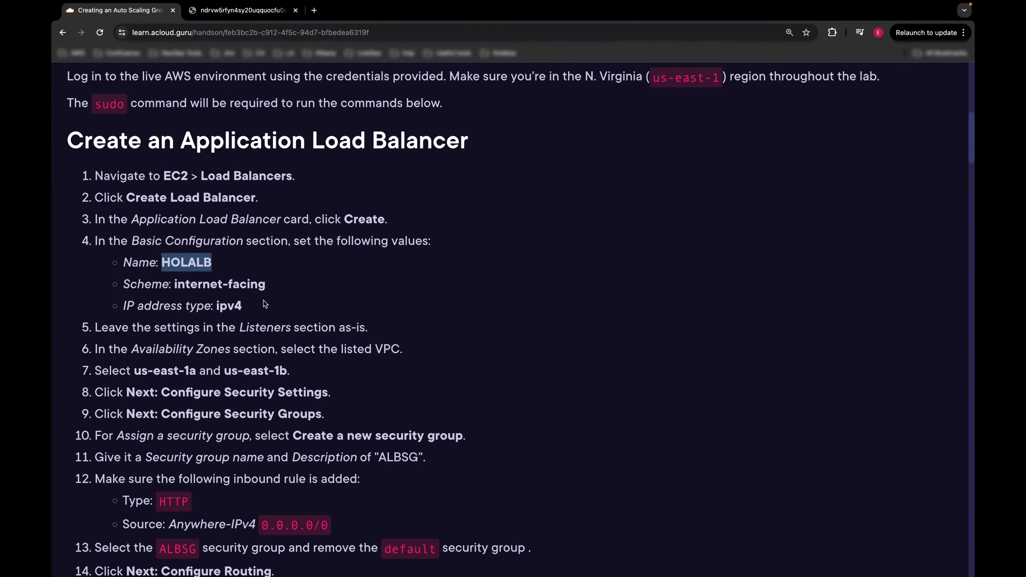
Step: Read the lab guide's security group rule with source Anywhere-IPv4 0.0.0.0/0
{"action": "left_click", "coordinate": [318, 290]}
{"action": "scroll", "coordinate": [198, 475], "scroll_direction": "down", "scroll_amount": 1}
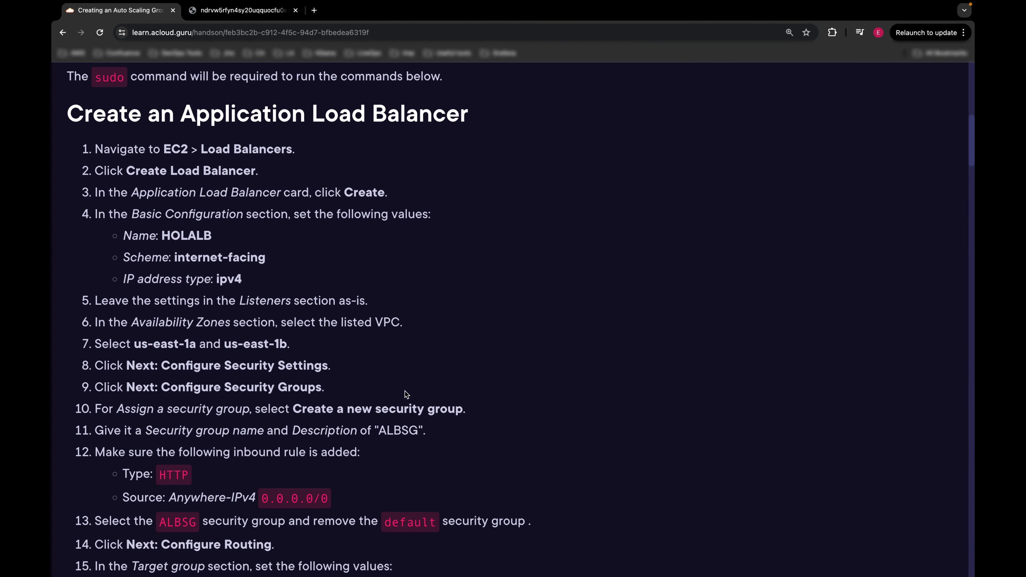
{"action": "triple_click", "coordinate": [274, 499]}
{"action": "left_click", "coordinate": [366, 480]}
Step: Open new security group creation from the load balancer form in a separate tab
{"action": "key", "text": "ctrl+Left"}
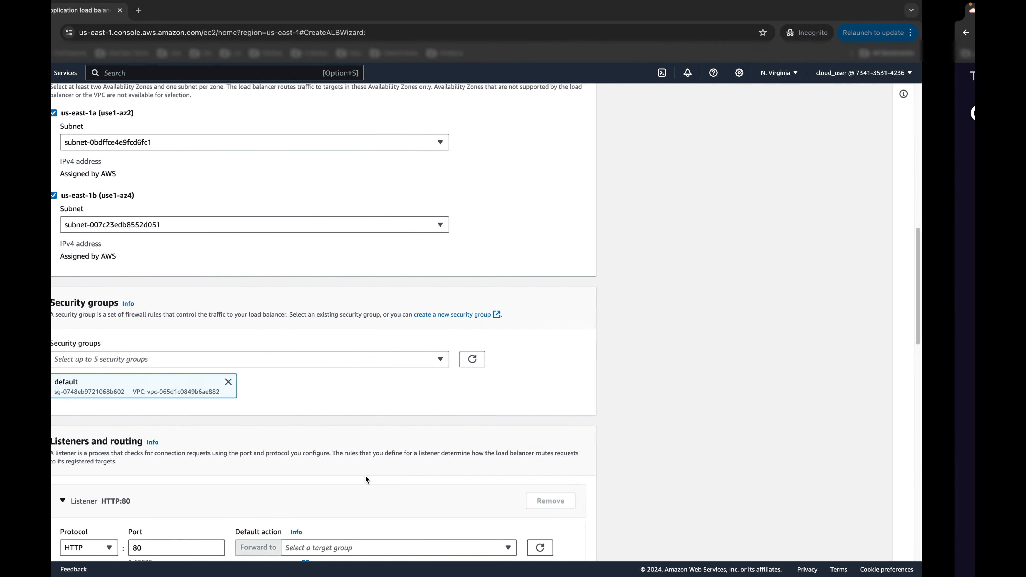
{"action": "scroll", "coordinate": [350, 328], "scroll_direction": "down", "scroll_amount": 1}
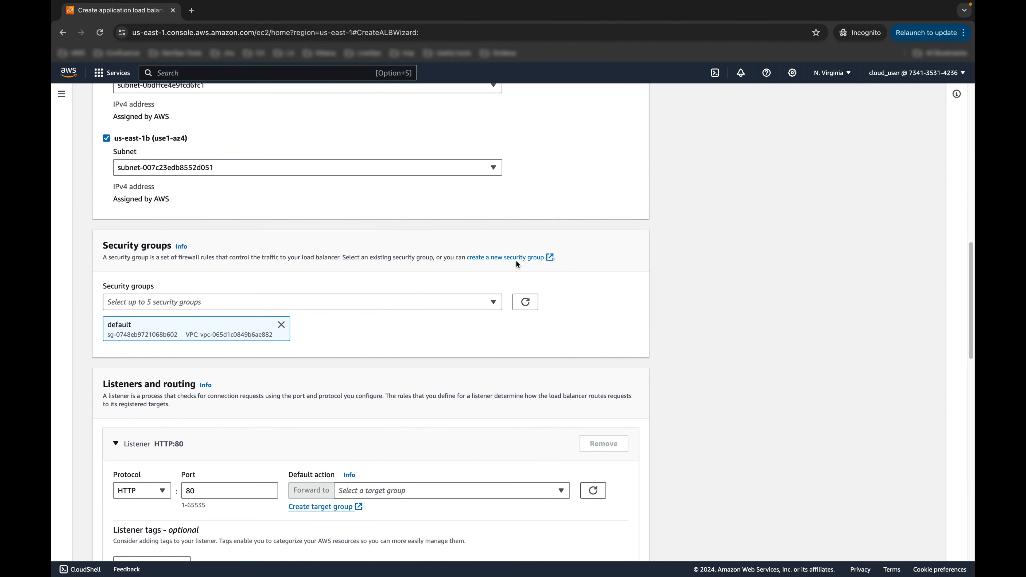
{"action": "right_click", "coordinate": [496, 259]}
{"action": "left_click", "coordinate": [516, 263]}
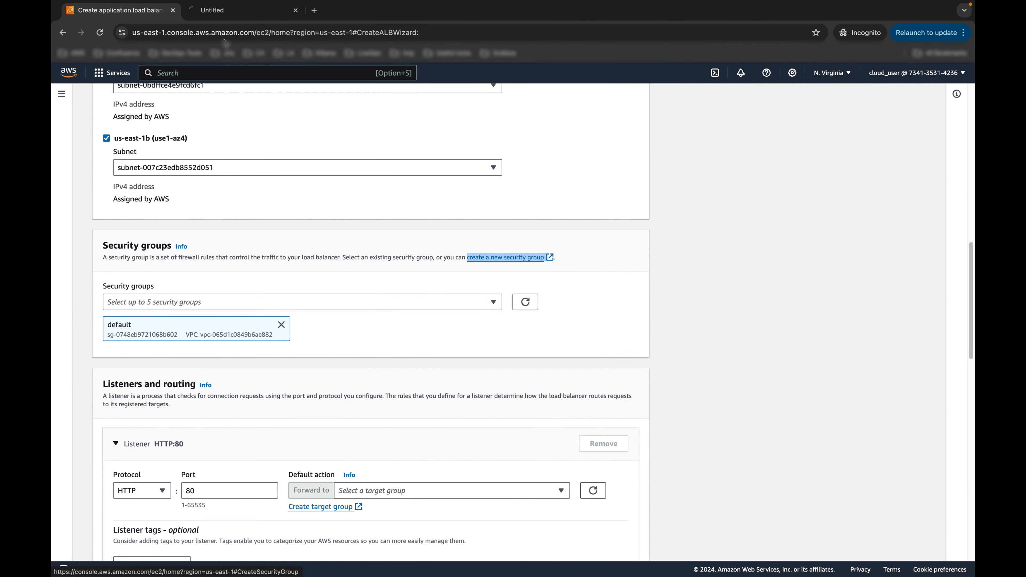
{"action": "left_click", "coordinate": [235, 10]}
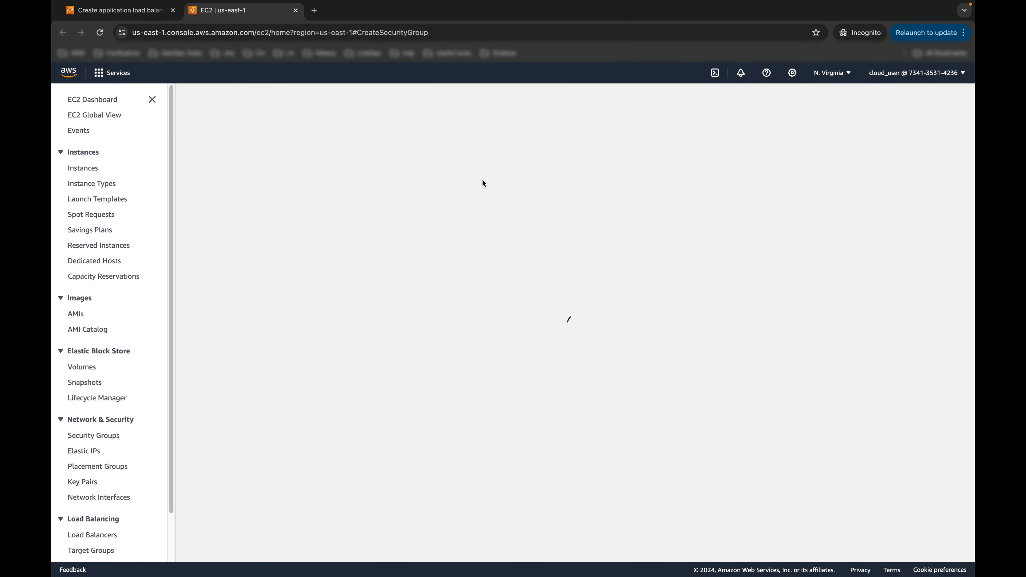
Step: Name the security group ALBSG, copied from the lab guide
{"action": "key", "text": "ctrl+Right"}
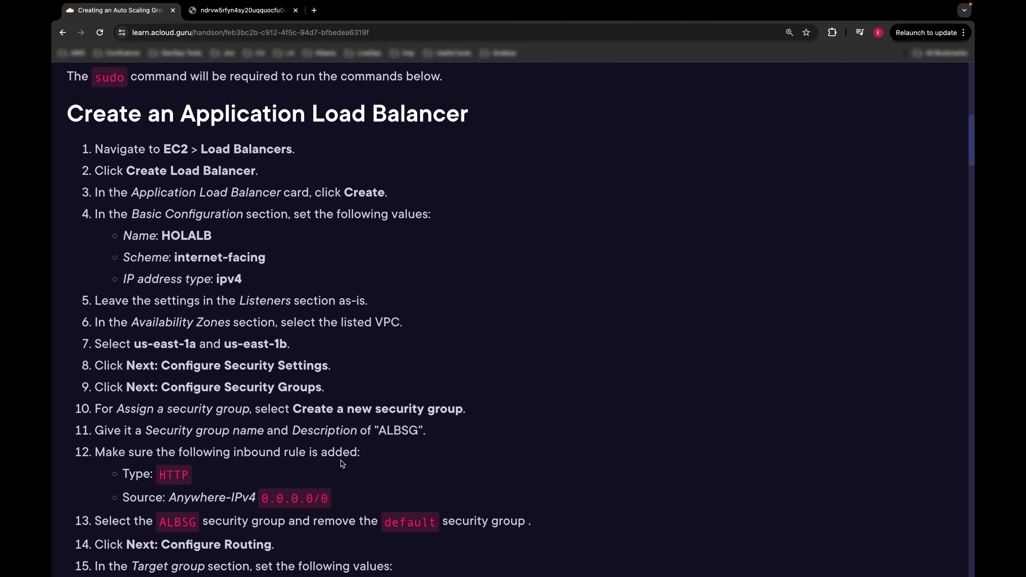
{"action": "double_click", "coordinate": [398, 429]}
{"action": "key", "text": "super+c"}
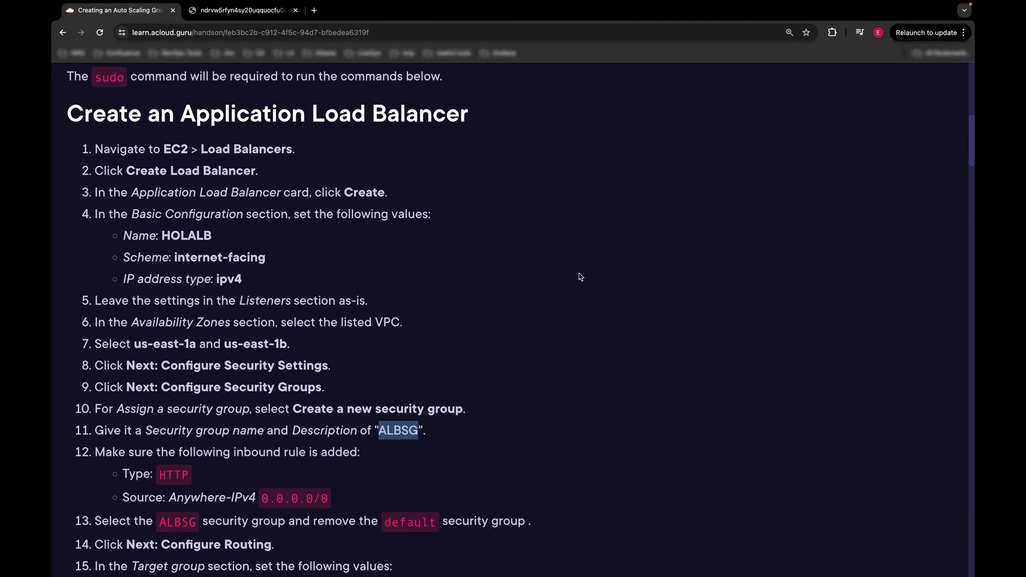
{"action": "key", "text": "ctrl+Left"}
{"action": "left_click", "coordinate": [168, 222]}
{"action": "key", "text": "super+v"}
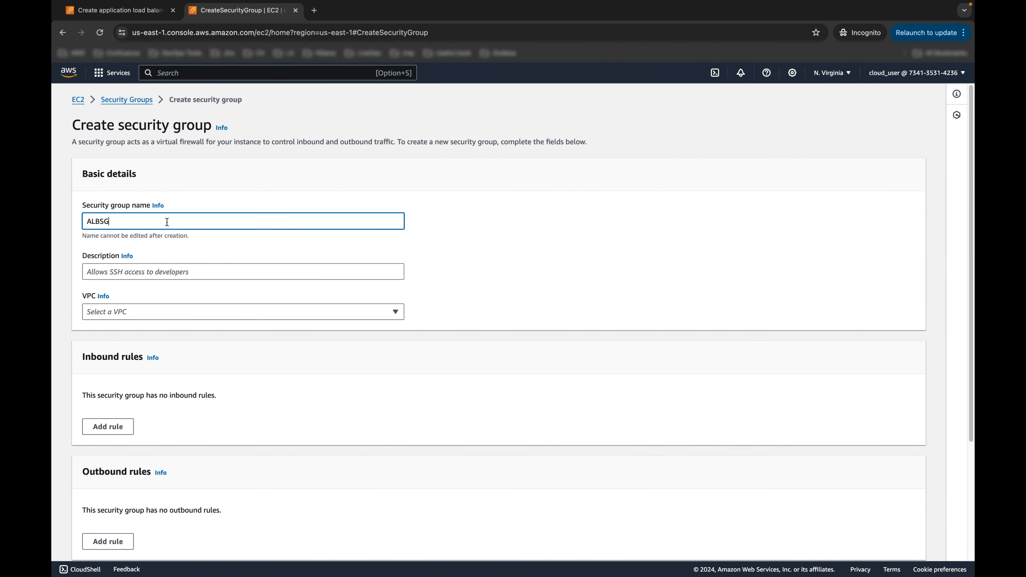
Step: Give ALBSG the description ALBSG and attach it to the lab VPC
{"action": "left_click", "coordinate": [143, 271]}
{"action": "key", "text": "super+v"}
{"action": "scroll", "coordinate": [369, 261], "scroll_direction": "down", "scroll_amount": 2}
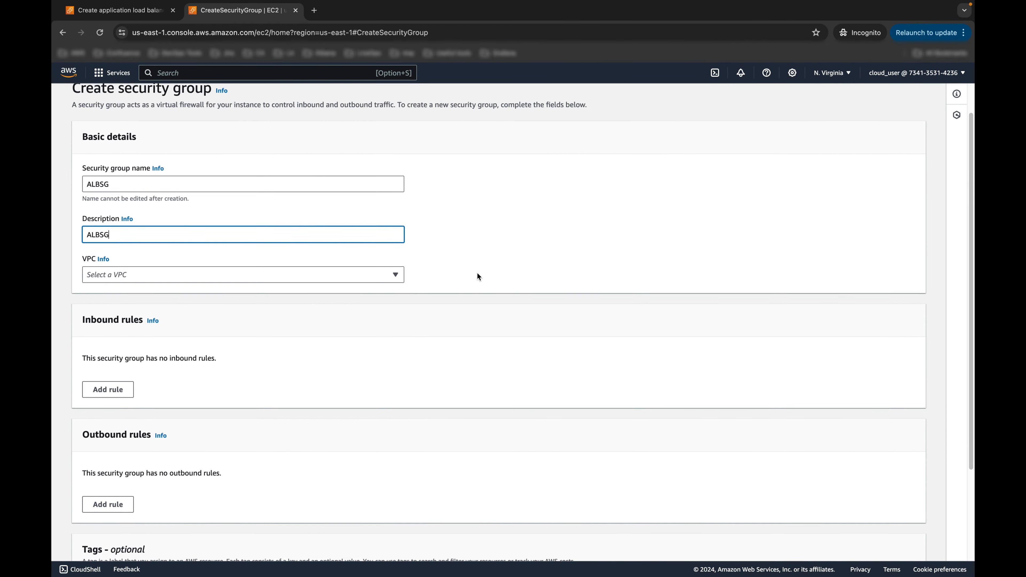
{"action": "left_click", "coordinate": [163, 216]}
{"action": "left_click", "coordinate": [160, 237]}
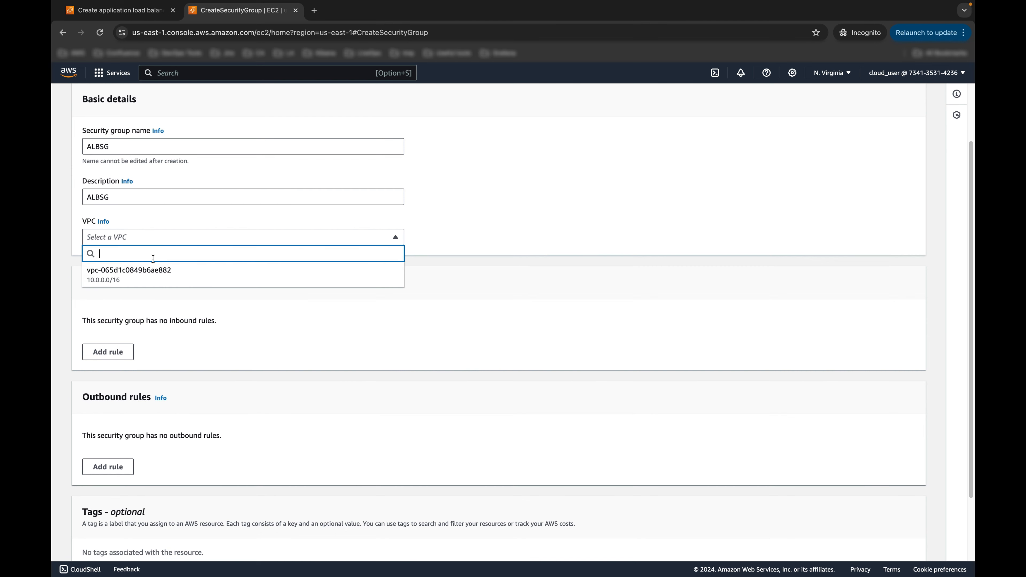
{"action": "left_click", "coordinate": [150, 272]}
Step: Add an inbound HTTP rule allowing traffic from Anywhere-IPv4 (0.0.0.0/0)
{"action": "scroll", "coordinate": [128, 284], "scroll_direction": "down", "scroll_amount": 2}
{"action": "left_click", "coordinate": [128, 284]}
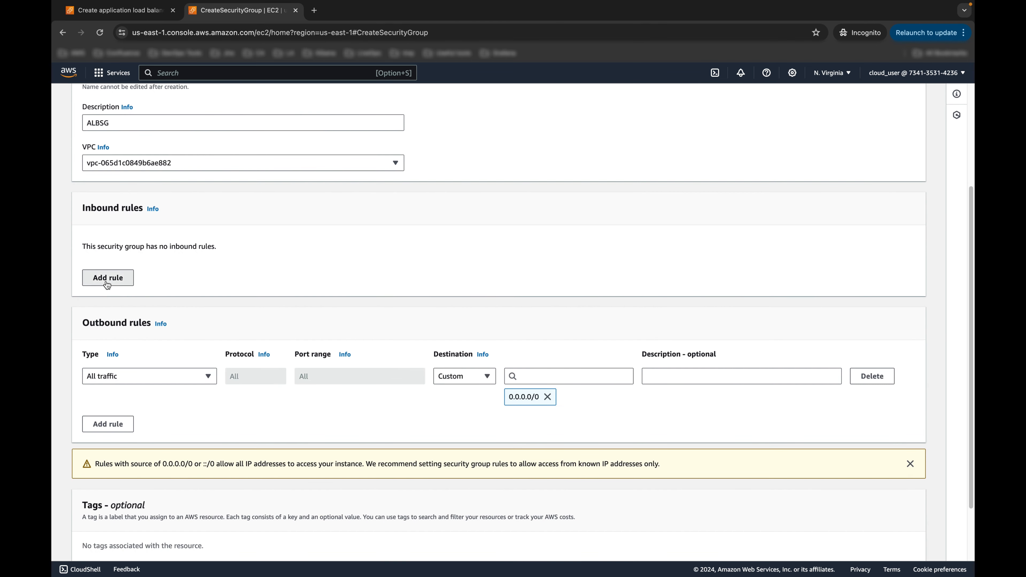
{"action": "left_click", "coordinate": [178, 263]}
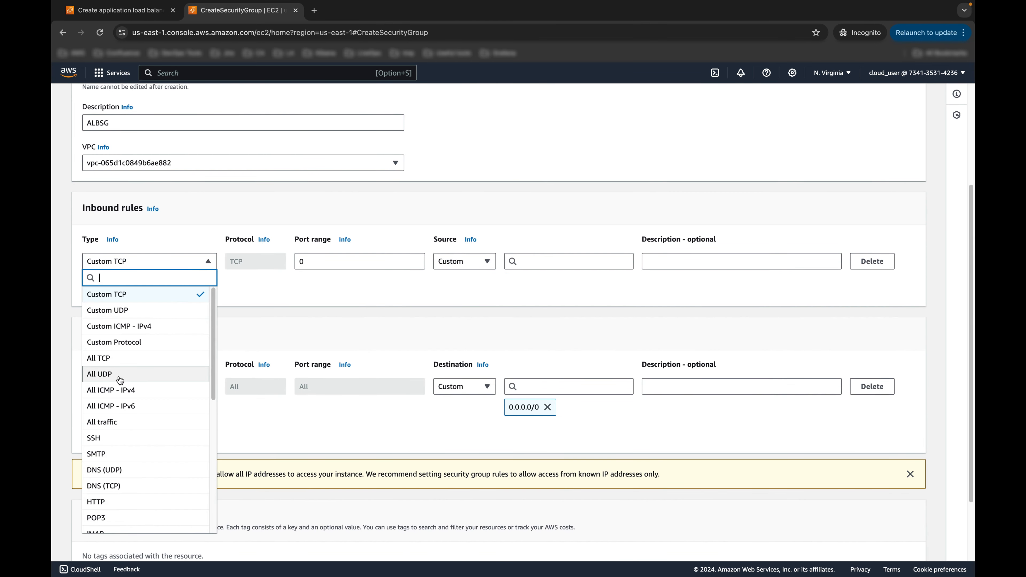
{"action": "scroll", "coordinate": [111, 487], "scroll_direction": "down", "scroll_amount": 1}
{"action": "left_click", "coordinate": [112, 489]}
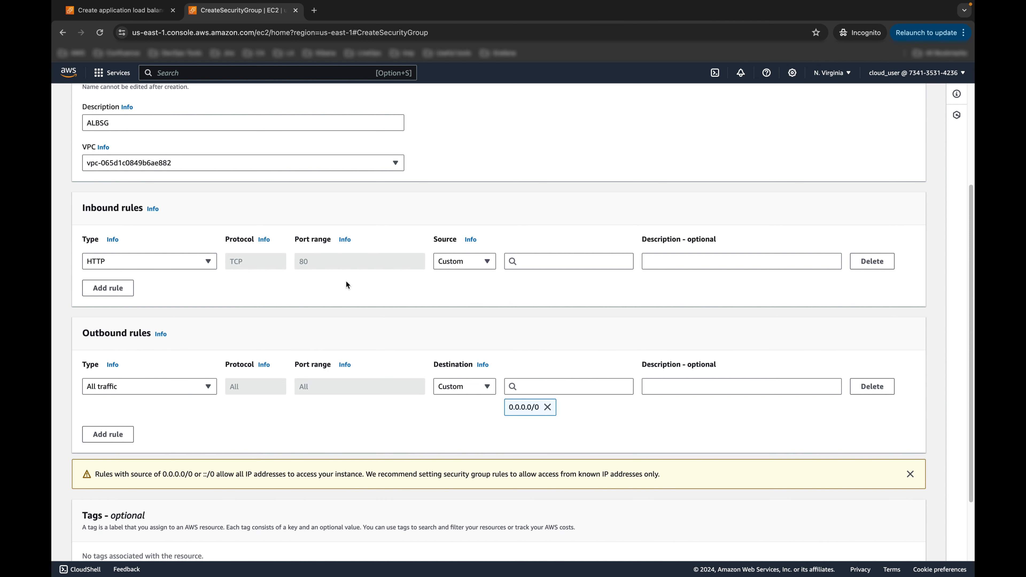
{"action": "left_click", "coordinate": [481, 269]}
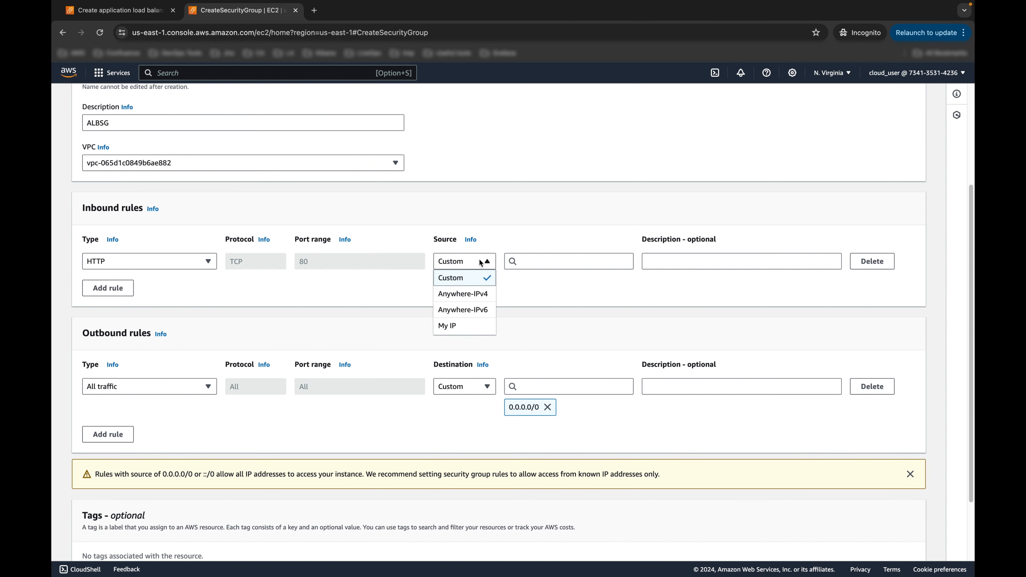
{"action": "left_click", "coordinate": [471, 289]}
Step: Add a second HTTP rule from Anywhere-IPv6 (::/0) and create the security group
{"action": "left_click", "coordinate": [102, 310]}
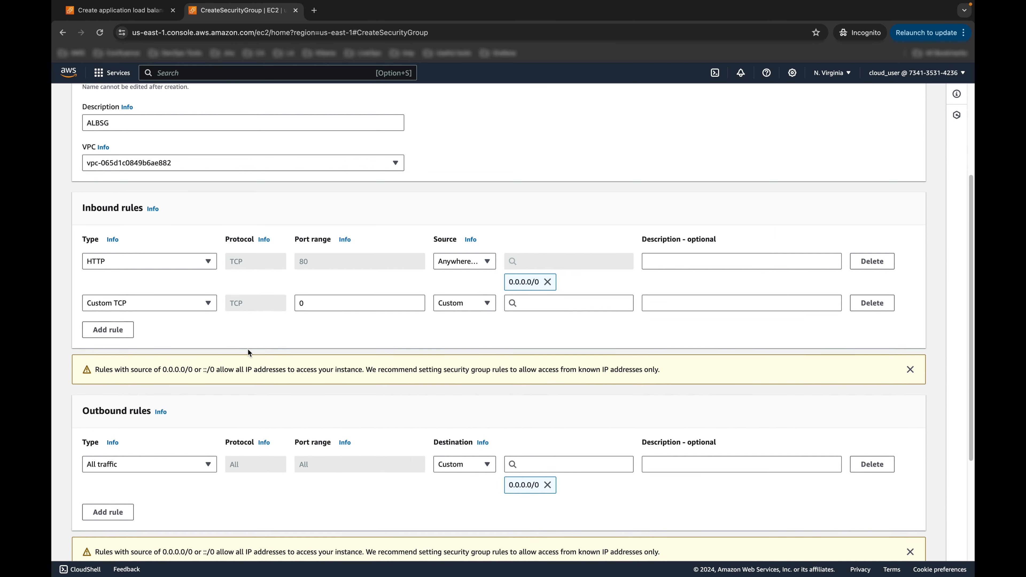
{"action": "left_click", "coordinate": [193, 307]}
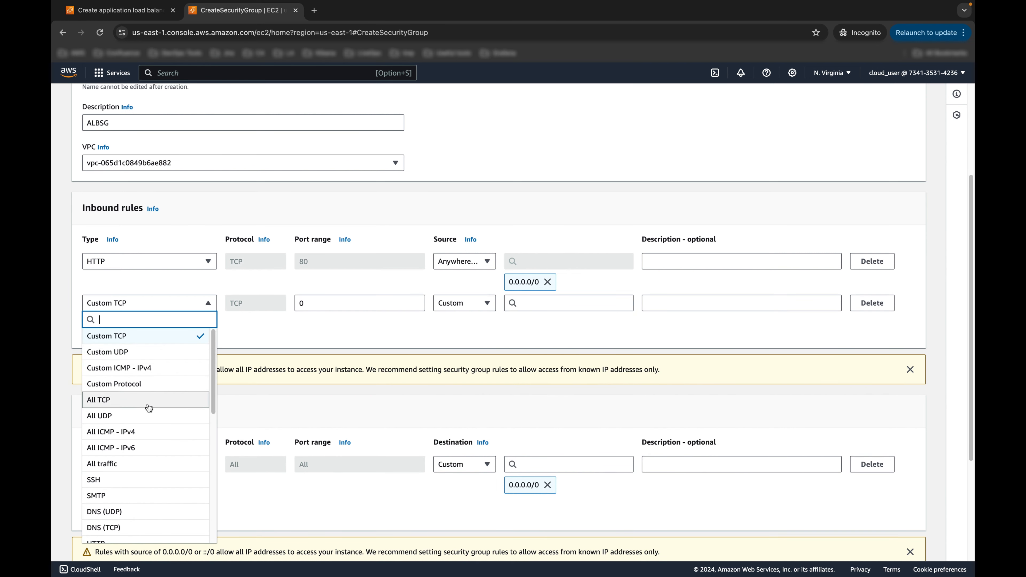
{"action": "scroll", "coordinate": [132, 422], "scroll_direction": "down", "scroll_amount": 1}
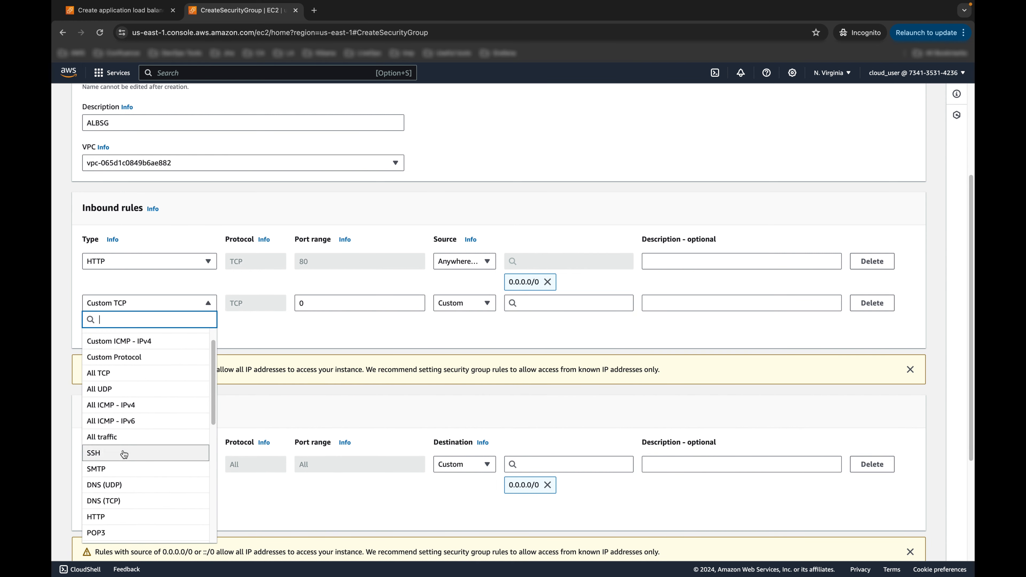
{"action": "left_click", "coordinate": [134, 516]}
{"action": "left_click", "coordinate": [472, 309]}
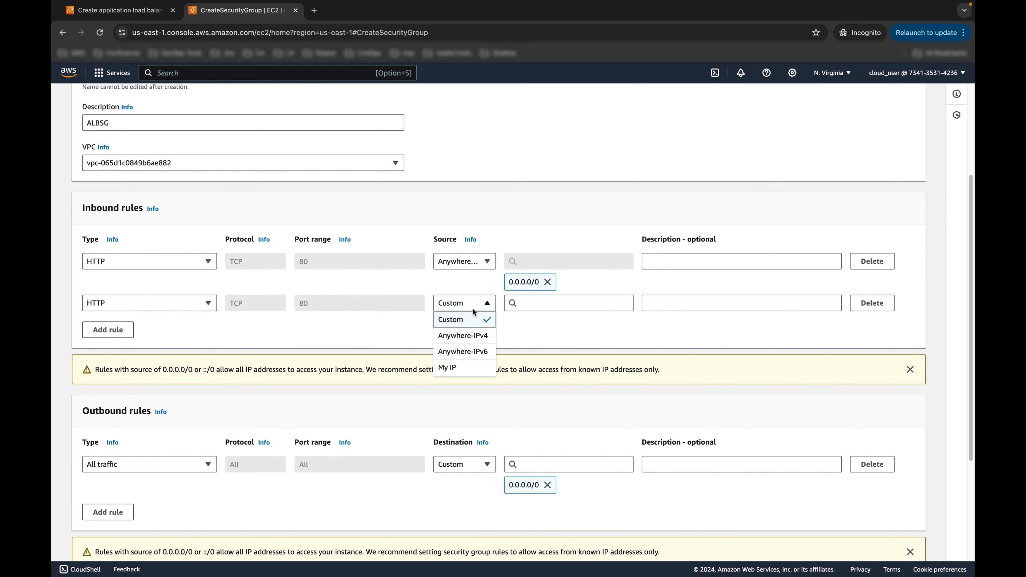
{"action": "left_click", "coordinate": [462, 352]}
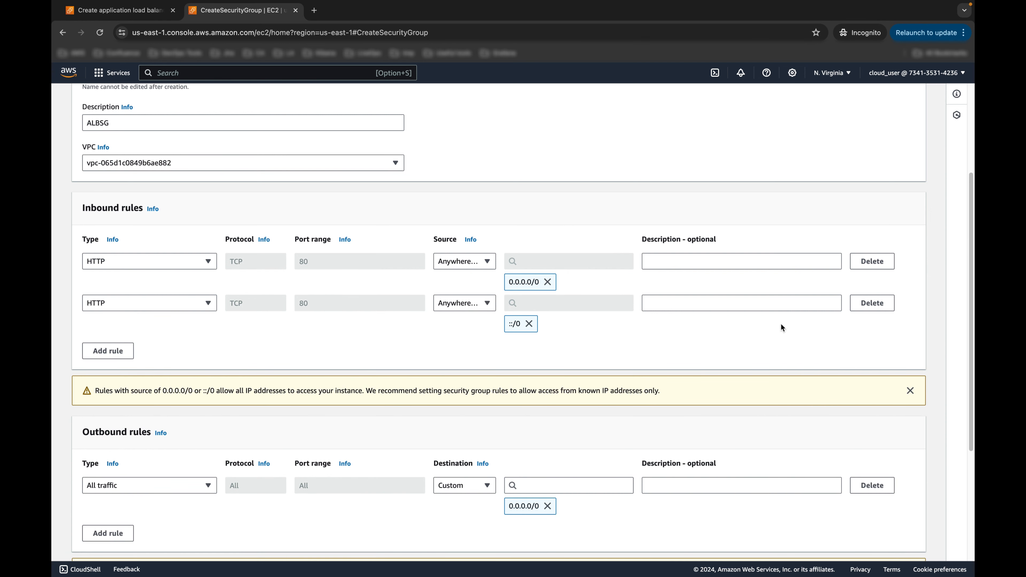
{"action": "scroll", "coordinate": [744, 314], "scroll_direction": "down", "scroll_amount": 5}
{"action": "scroll", "coordinate": [733, 316], "scroll_direction": "up", "scroll_amount": 5}
{"action": "scroll", "coordinate": [836, 465], "scroll_direction": "down", "scroll_amount": 4}
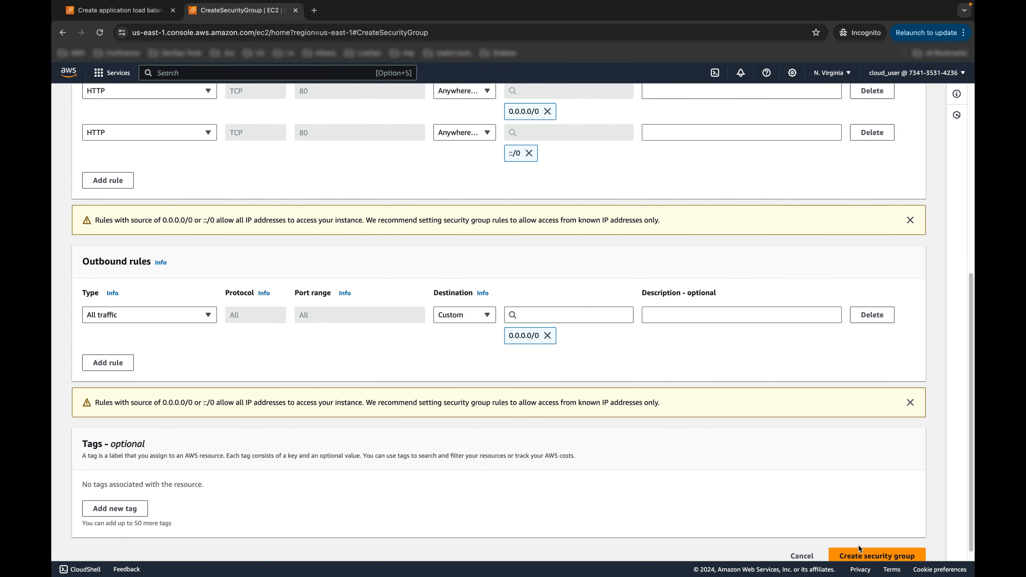
{"action": "left_click", "coordinate": [860, 554]}
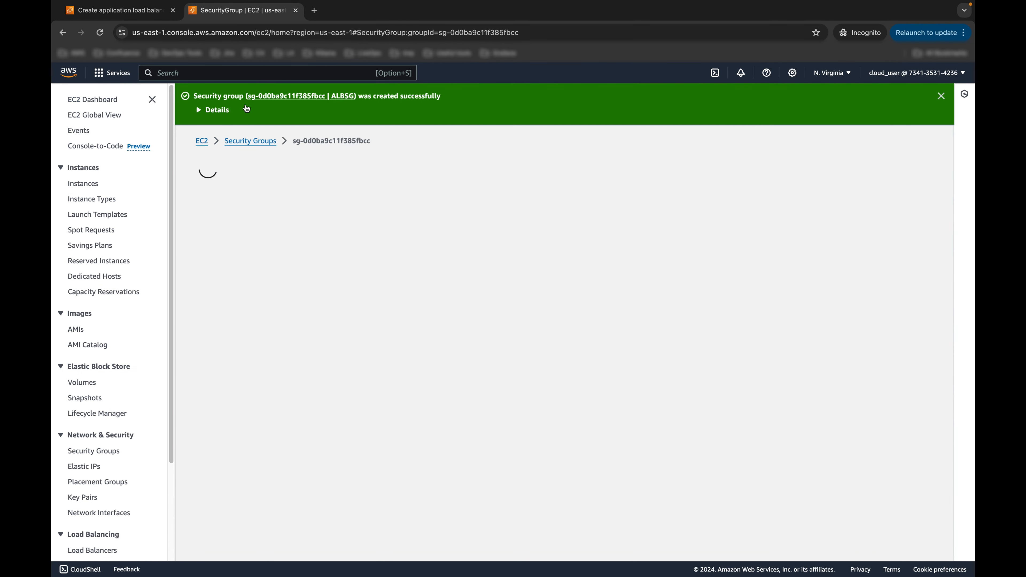
Step: Refresh the load balancer's security groups, select ALBSG and remove default
{"action": "left_click", "coordinate": [115, 10]}
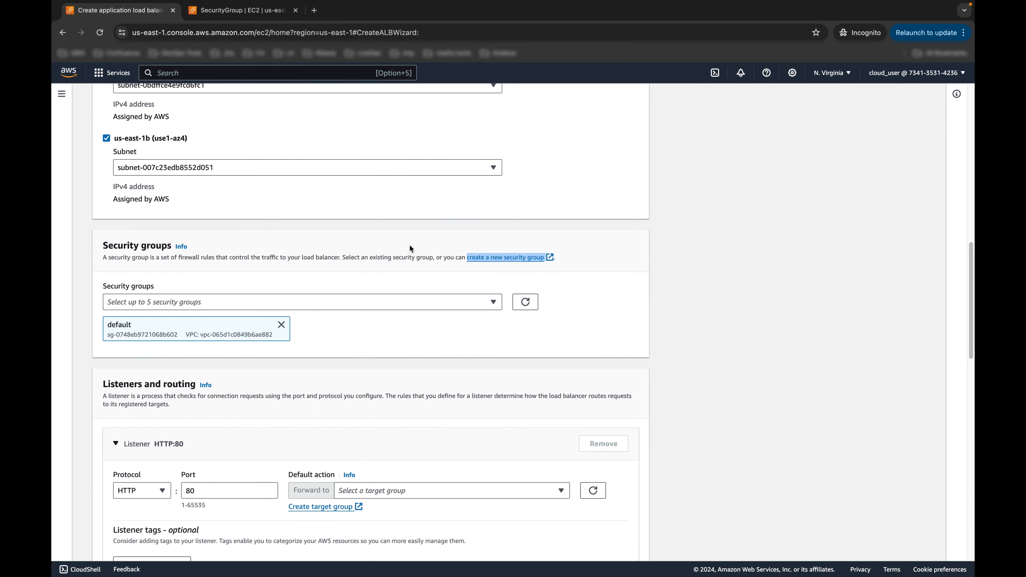
{"action": "left_click", "coordinate": [525, 302]}
{"action": "left_click", "coordinate": [487, 307]}
{"action": "left_click", "coordinate": [302, 341]}
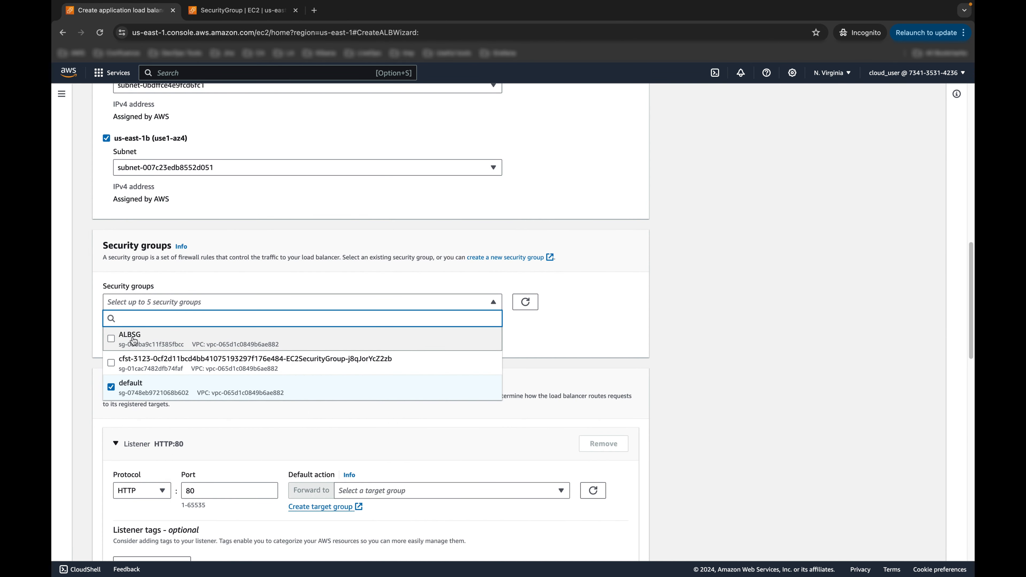
{"action": "left_click", "coordinate": [151, 388]}
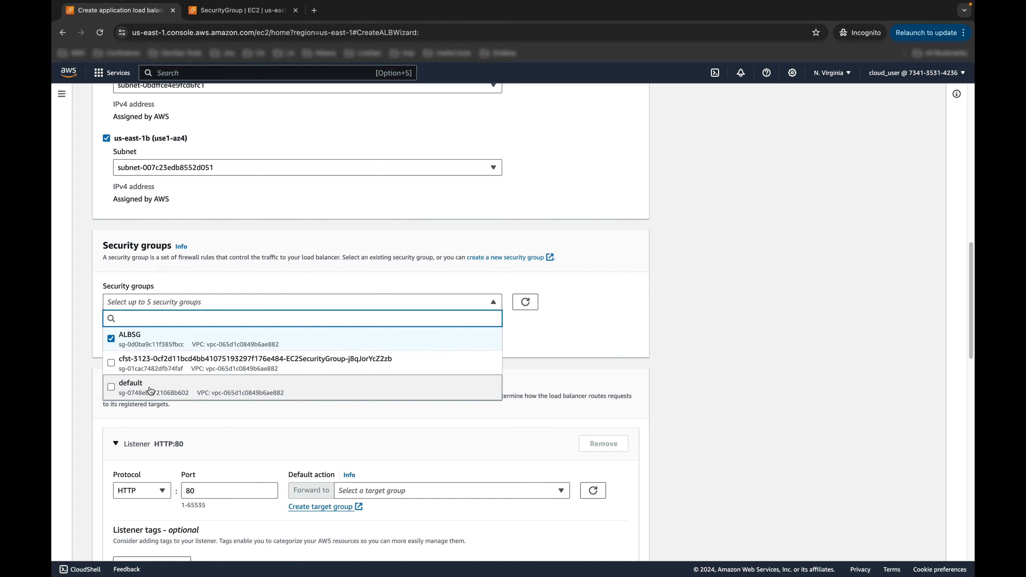
{"action": "left_click", "coordinate": [555, 304]}
{"action": "scroll", "coordinate": [566, 297], "scroll_direction": "down", "scroll_amount": 4}
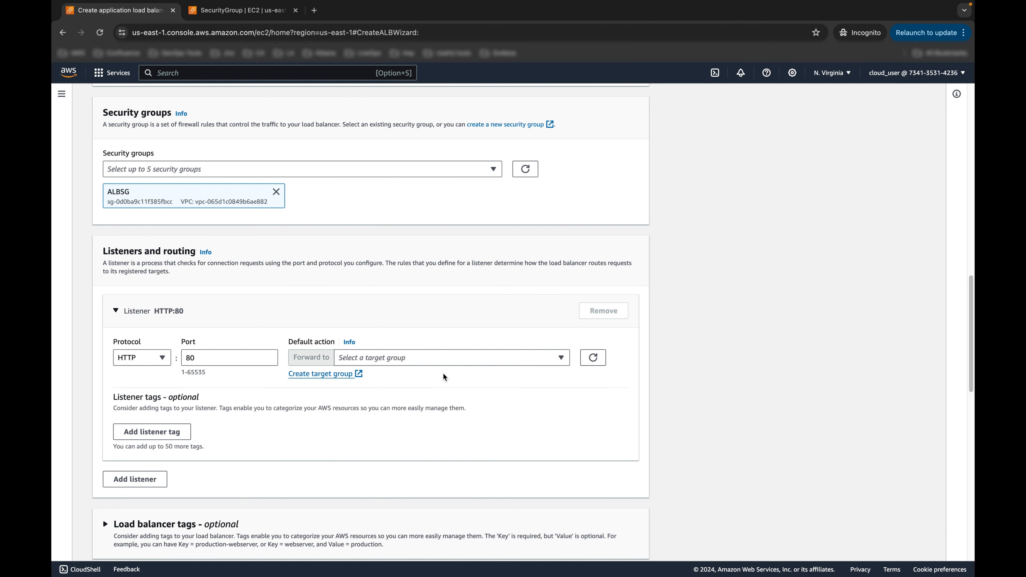
Step: Check the listener's target group list, which is still empty after refreshing
{"action": "left_click", "coordinate": [562, 359]}
{"action": "left_click", "coordinate": [602, 364]}
{"action": "left_click", "coordinate": [557, 359]}
{"action": "left_click", "coordinate": [592, 363]}
Step: Open Create target group in a new tab from the listener settings
{"action": "right_click", "coordinate": [292, 371]}
{"action": "left_click", "coordinate": [343, 380]}
{"action": "left_click", "coordinate": [337, 17]}
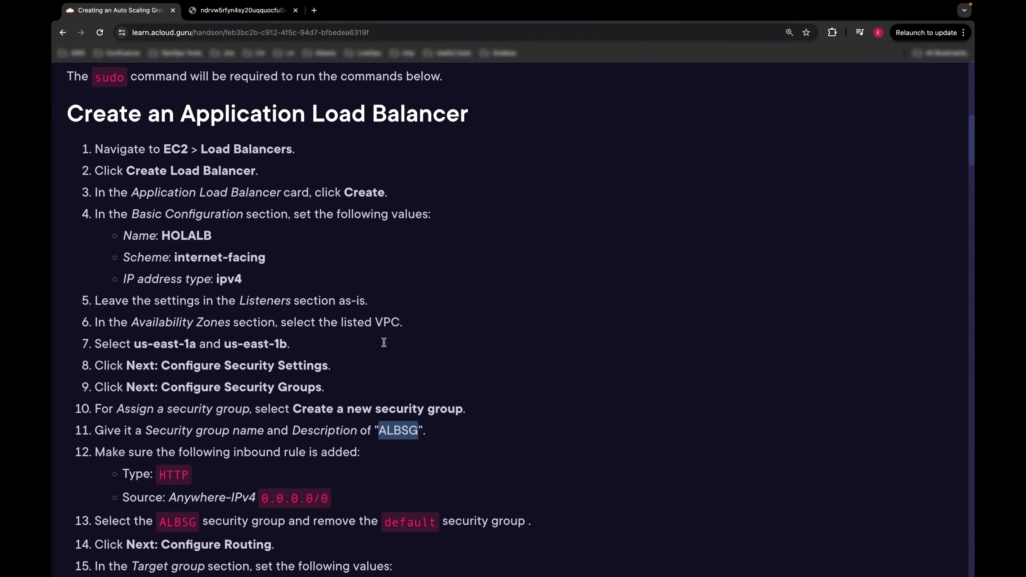
{"action": "scroll", "coordinate": [383, 342], "scroll_direction": "down", "scroll_amount": 2}
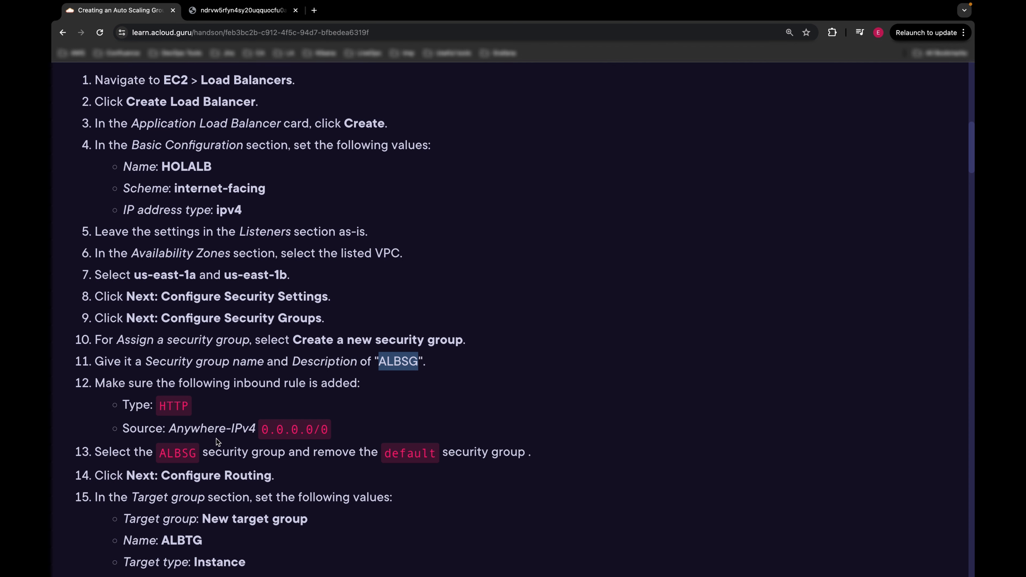
Step: Read lab steps 13–15 and copy the target group name ALBTG
{"action": "double_click", "coordinate": [176, 452]}
{"action": "left_click", "coordinate": [220, 412]}
{"action": "scroll", "coordinate": [220, 412], "scroll_direction": "down", "scroll_amount": 3}
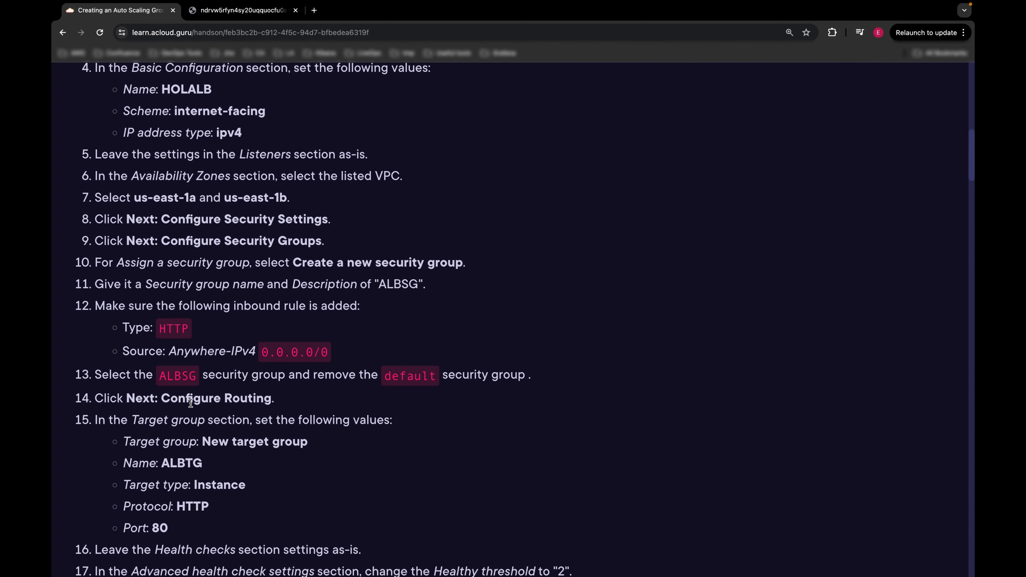
{"action": "scroll", "coordinate": [250, 413], "scroll_direction": "down", "scroll_amount": 2}
{"action": "double_click", "coordinate": [184, 421]}
{"action": "key", "text": "super+c"}
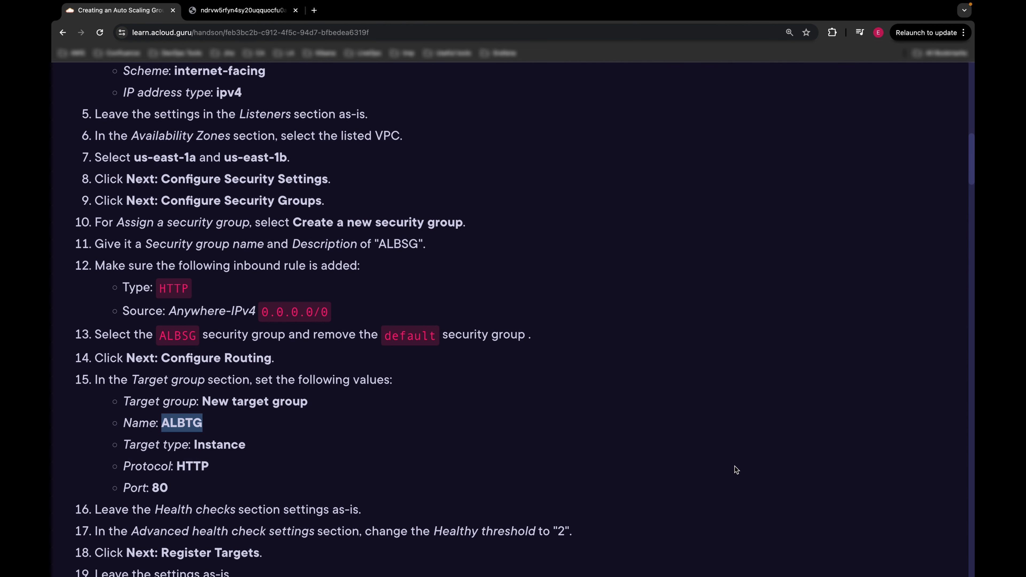
{"action": "key", "text": "ctrl+Left"}
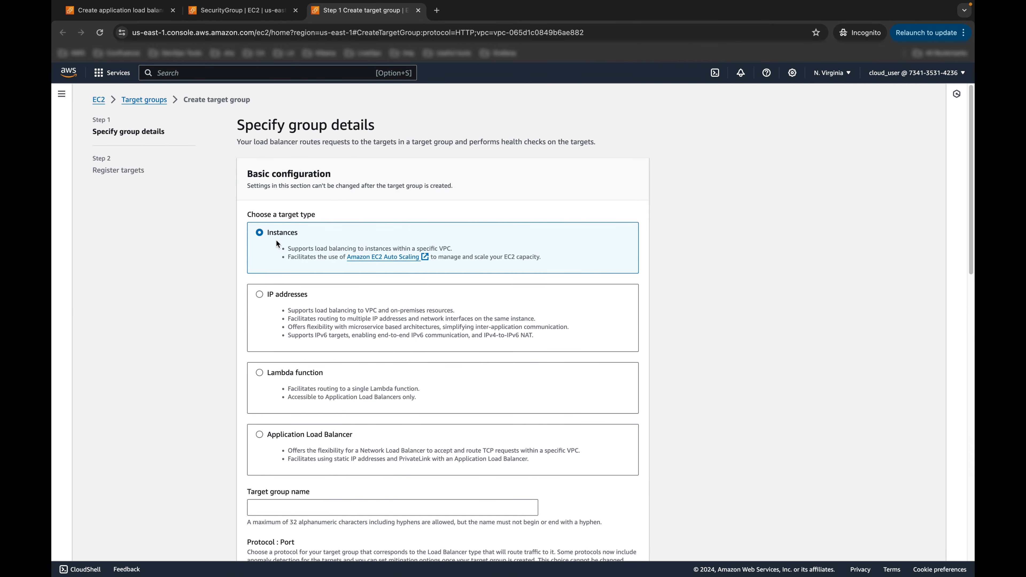
Step: Name the target group ALBTG, keeping the lab VPC
{"action": "scroll", "coordinate": [279, 259], "scroll_direction": "down", "scroll_amount": 6}
{"action": "left_click", "coordinate": [286, 262]}
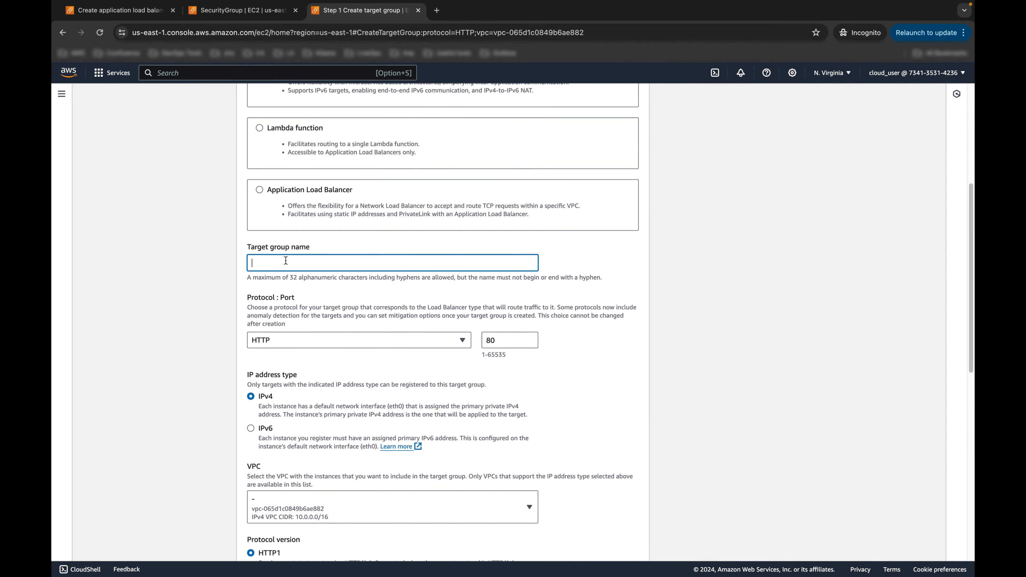
{"action": "key", "text": "super+v"}
{"action": "scroll", "coordinate": [715, 301], "scroll_direction": "down", "scroll_amount": 1}
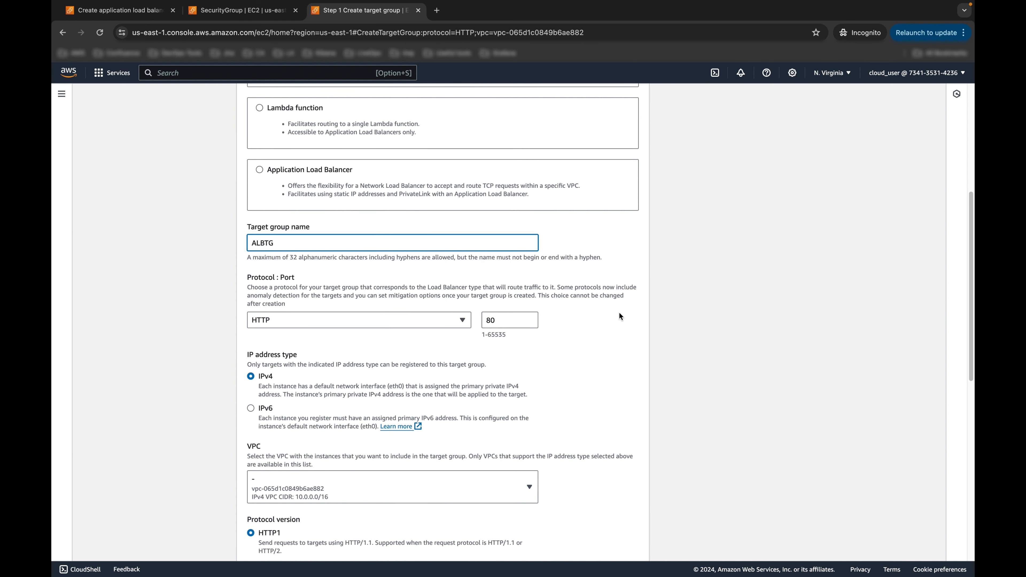
{"action": "scroll", "coordinate": [621, 314], "scroll_direction": "down", "scroll_amount": 2}
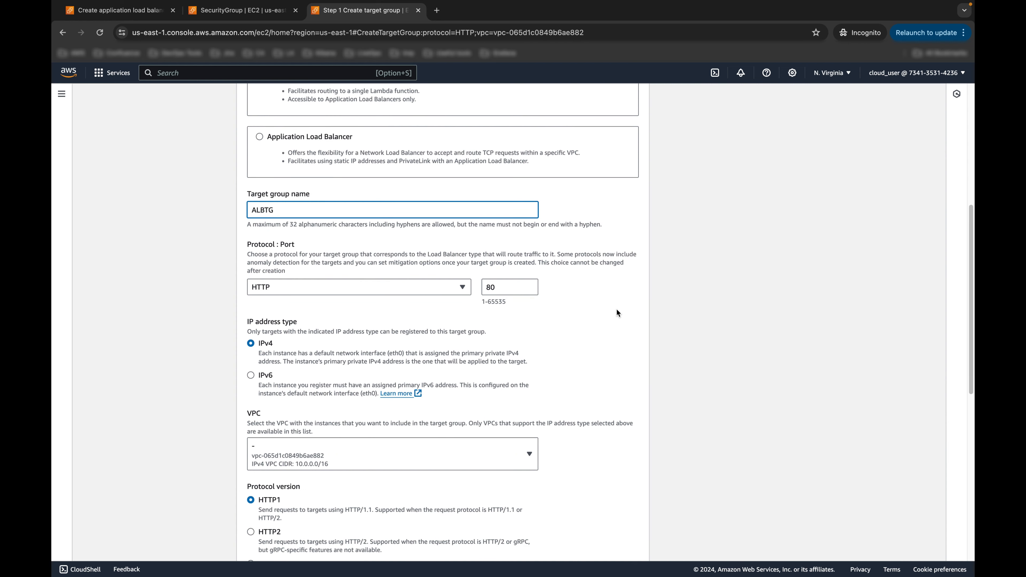
{"action": "scroll", "coordinate": [226, 334], "scroll_direction": "down", "scroll_amount": 3}
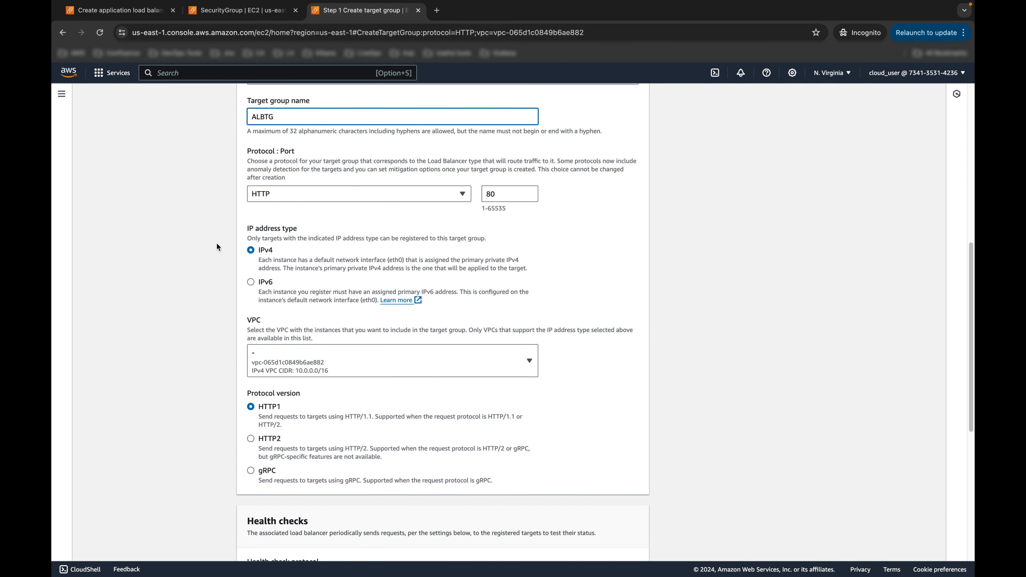
{"action": "scroll", "coordinate": [347, 314], "scroll_direction": "down", "scroll_amount": 3}
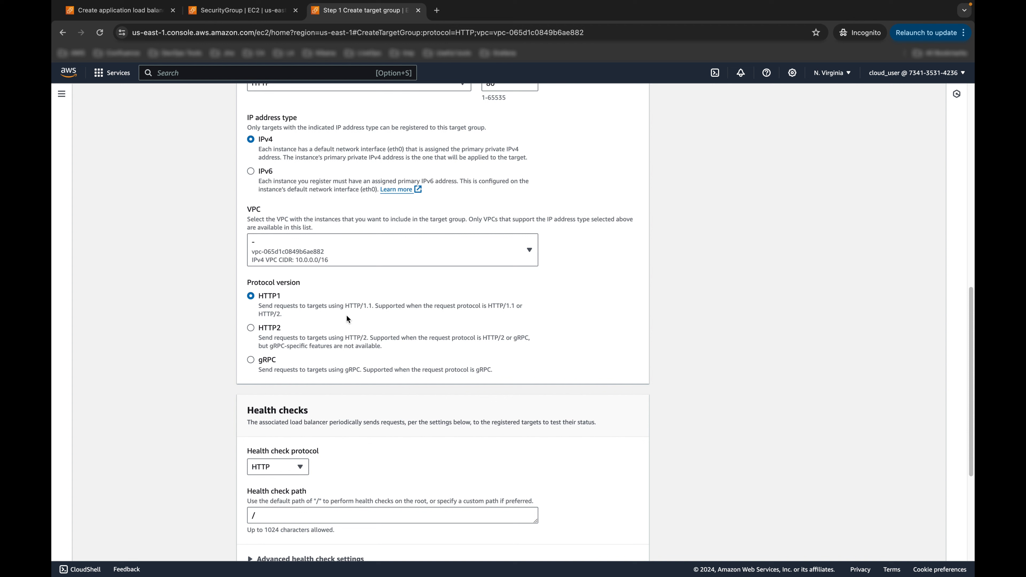
{"action": "left_click", "coordinate": [404, 257]}
{"action": "left_click", "coordinate": [405, 258]}
{"action": "scroll", "coordinate": [471, 293], "scroll_direction": "down", "scroll_amount": 5}
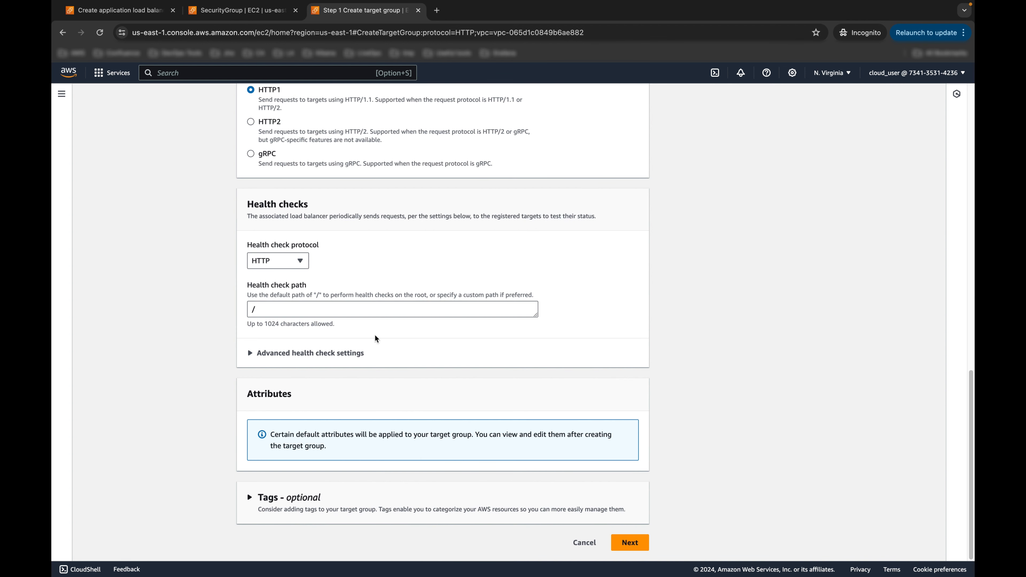
Step: Adjust the advanced health check thresholds, keeping success code 200
{"action": "left_click", "coordinate": [310, 353]}
{"action": "scroll", "coordinate": [336, 404], "scroll_direction": "down", "scroll_amount": 2}
{"action": "scroll", "coordinate": [341, 411], "scroll_direction": "down", "scroll_amount": 2}
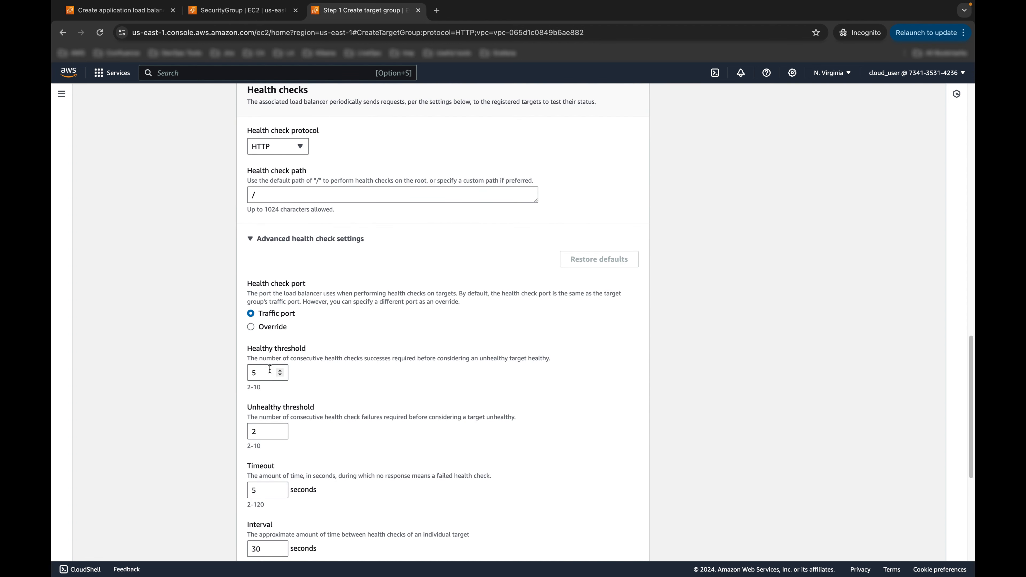
{"action": "left_click", "coordinate": [281, 356]}
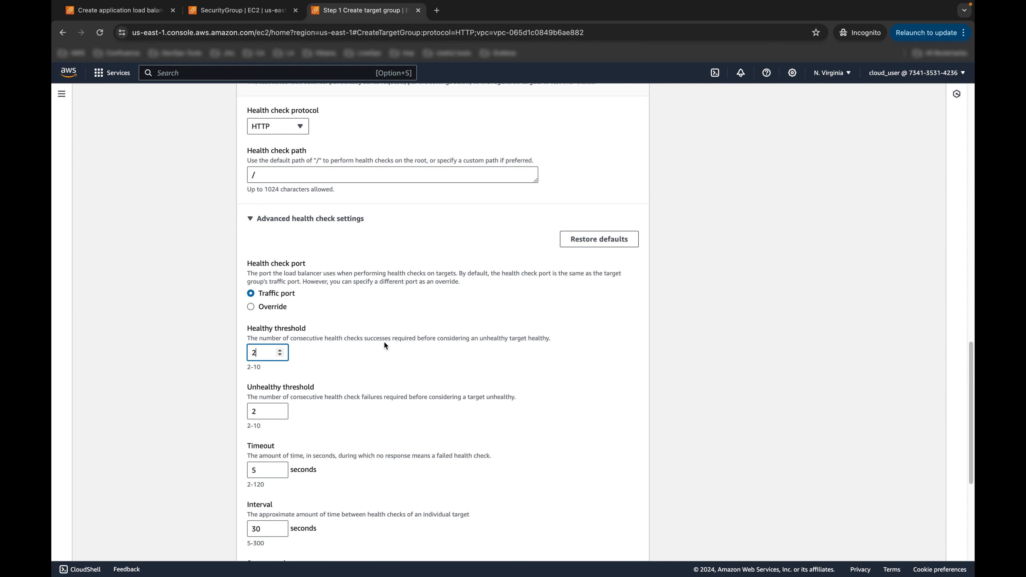
{"action": "scroll", "coordinate": [384, 339], "scroll_direction": "down", "scroll_amount": 3}
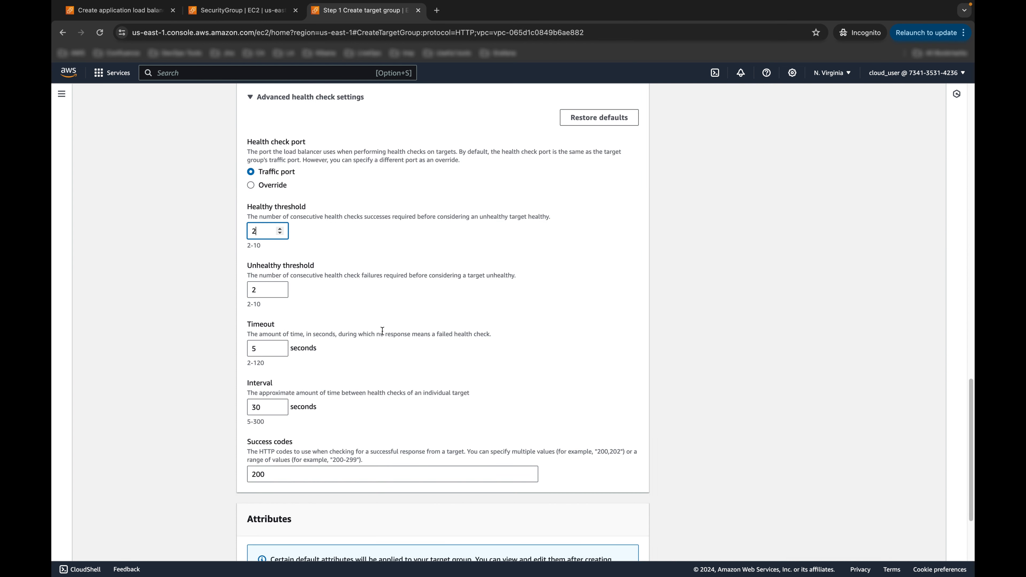
{"action": "left_click", "coordinate": [275, 291]}
{"action": "scroll", "coordinate": [322, 374], "scroll_direction": "down", "scroll_amount": 3}
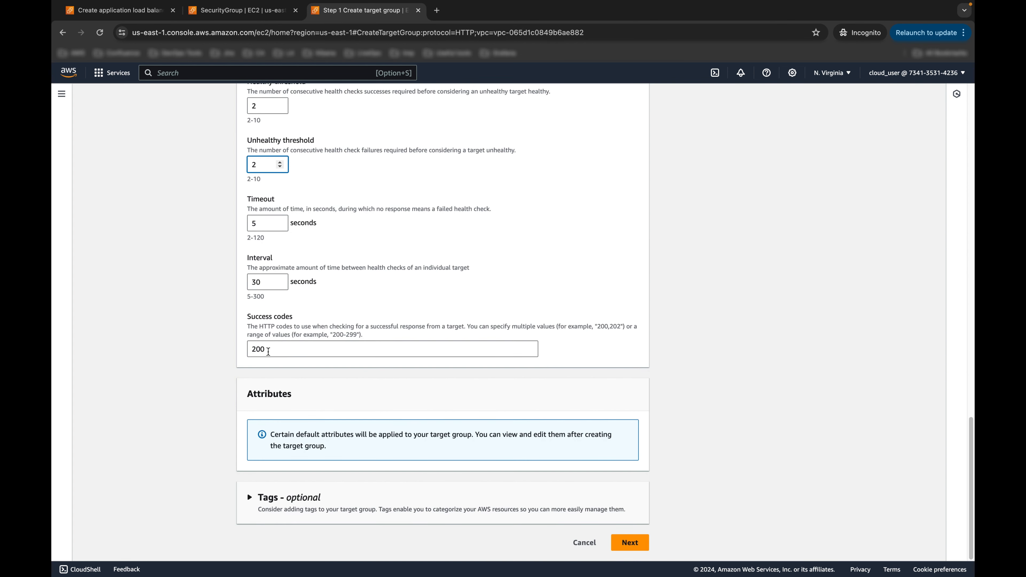
{"action": "double_click", "coordinate": [265, 349]}
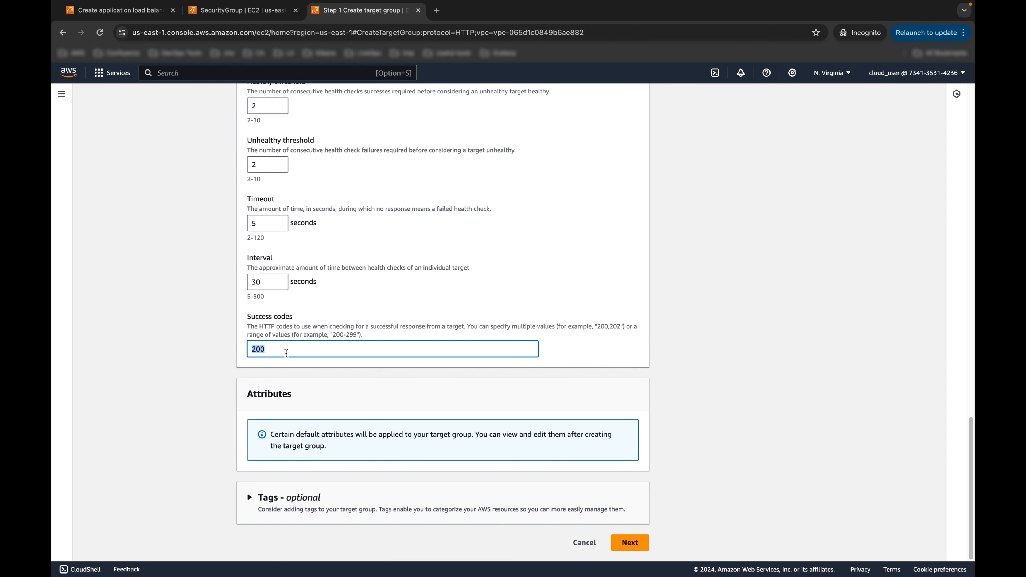
{"action": "left_click", "coordinate": [275, 351]}
{"action": "left_click_drag", "start_coordinate": [275, 350], "coordinate": [255, 350]}
Step: Skip registering targets and create the ALBTG target group
{"action": "left_click", "coordinate": [629, 543]}
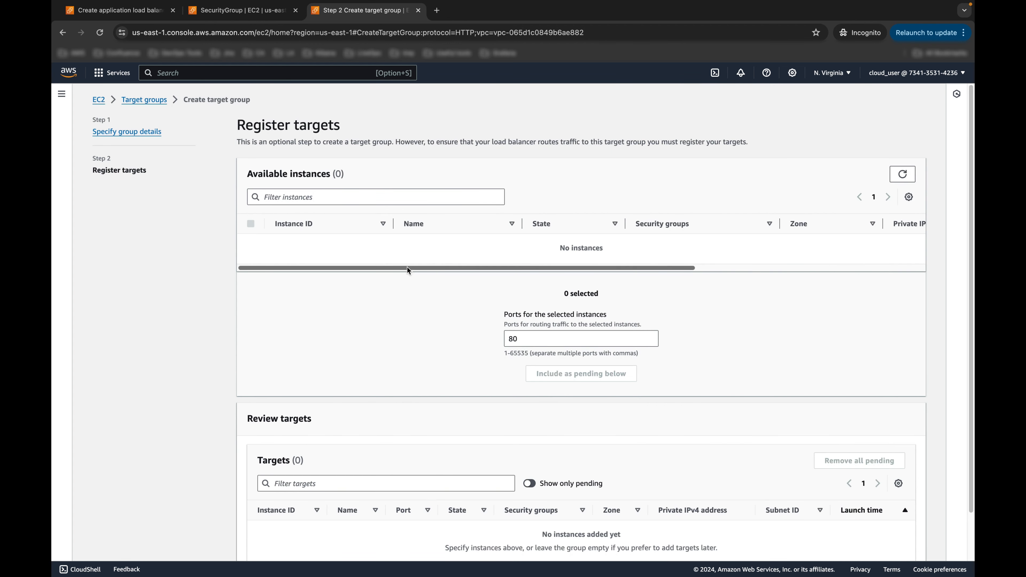
{"action": "scroll", "coordinate": [658, 283], "scroll_direction": "down", "scroll_amount": 2}
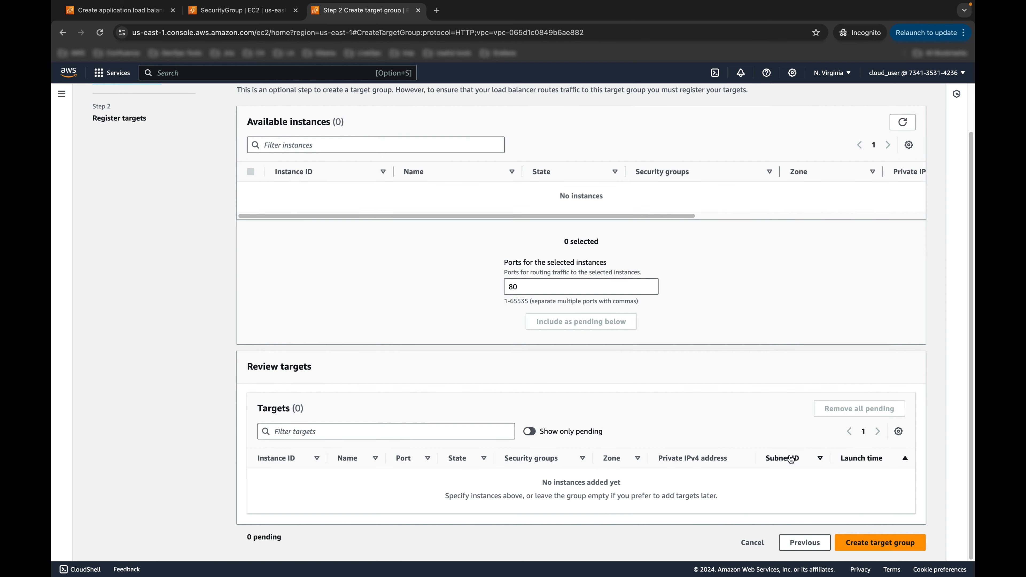
{"action": "left_click", "coordinate": [870, 542]}
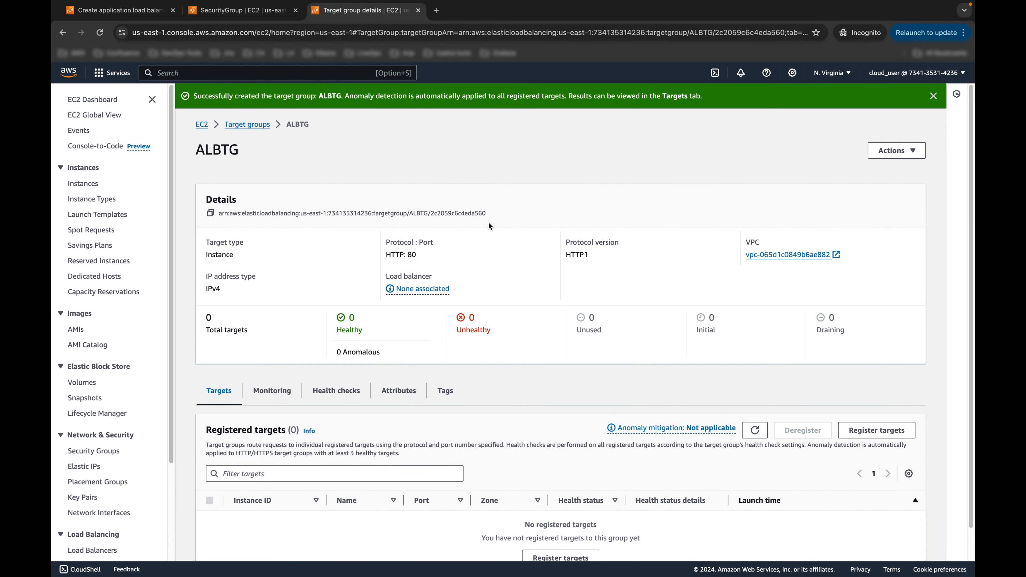
{"action": "scroll", "coordinate": [448, 143], "scroll_direction": "down", "scroll_amount": 1}
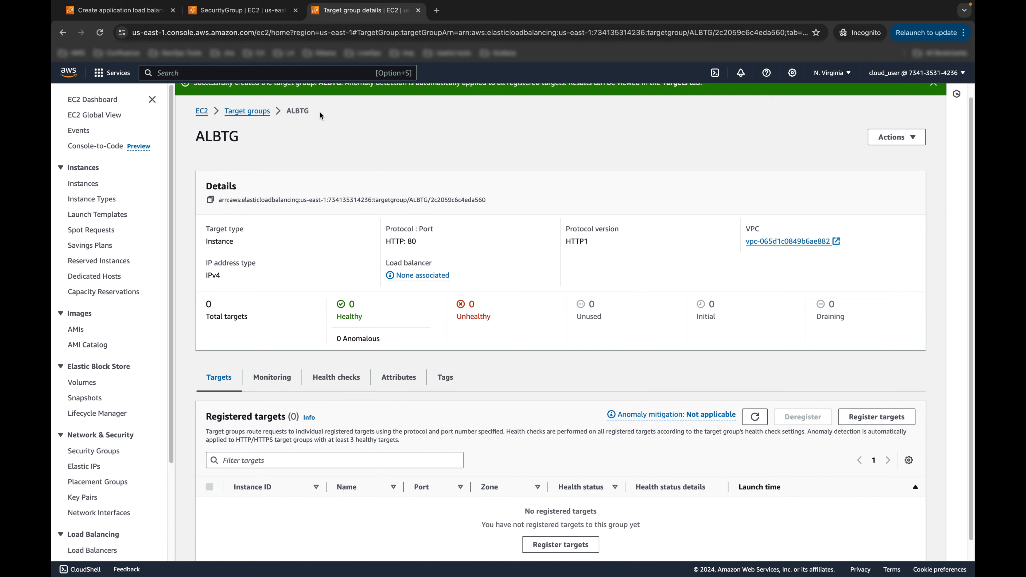
{"action": "scroll", "coordinate": [315, 129], "scroll_direction": "up", "scroll_amount": 1}
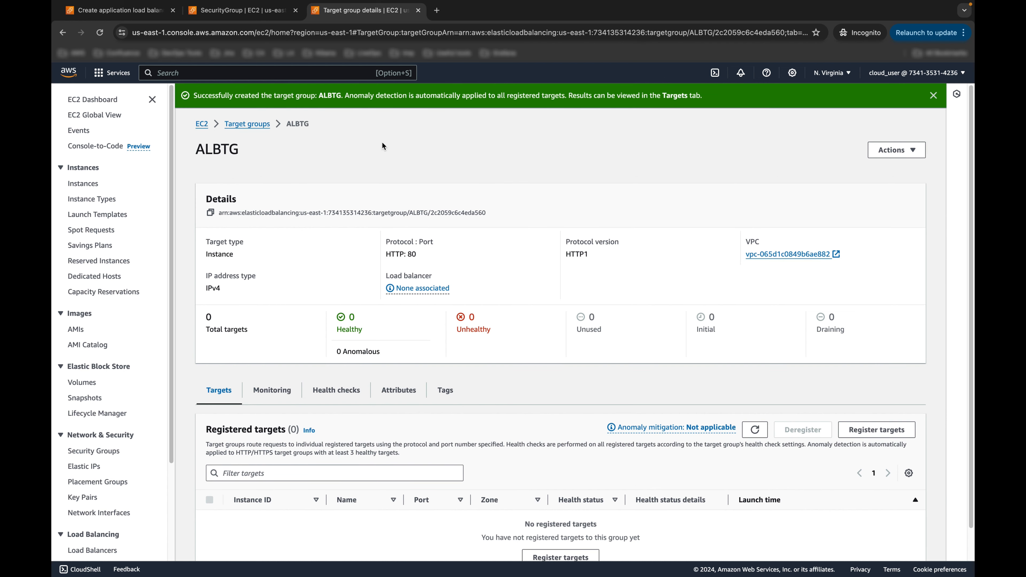
Step: Set the HOLALB HTTP:80 listener to forward to ALBTG
{"action": "key", "text": "ctrl+Right"}
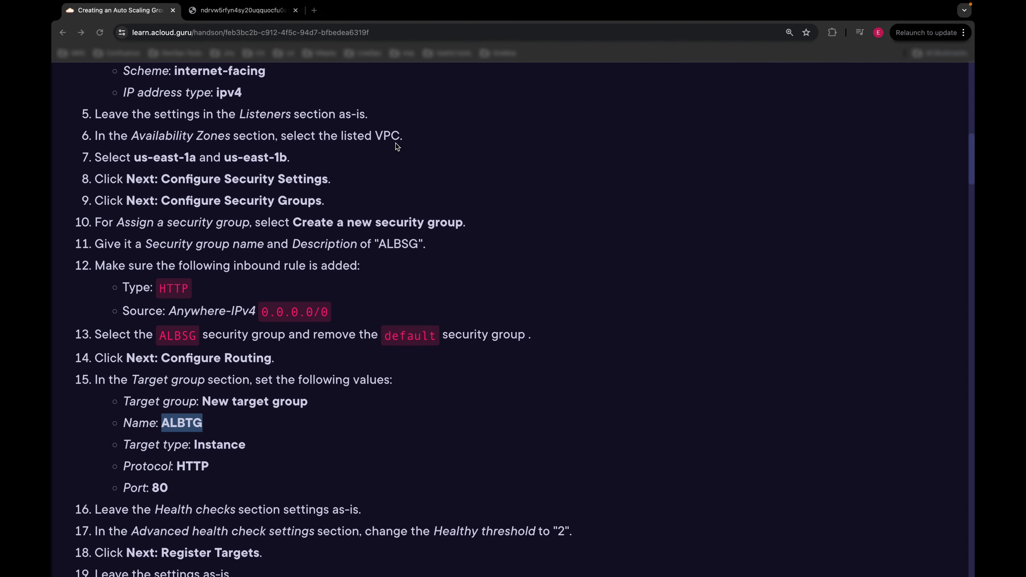
{"action": "key", "text": "ctrl+Left"}
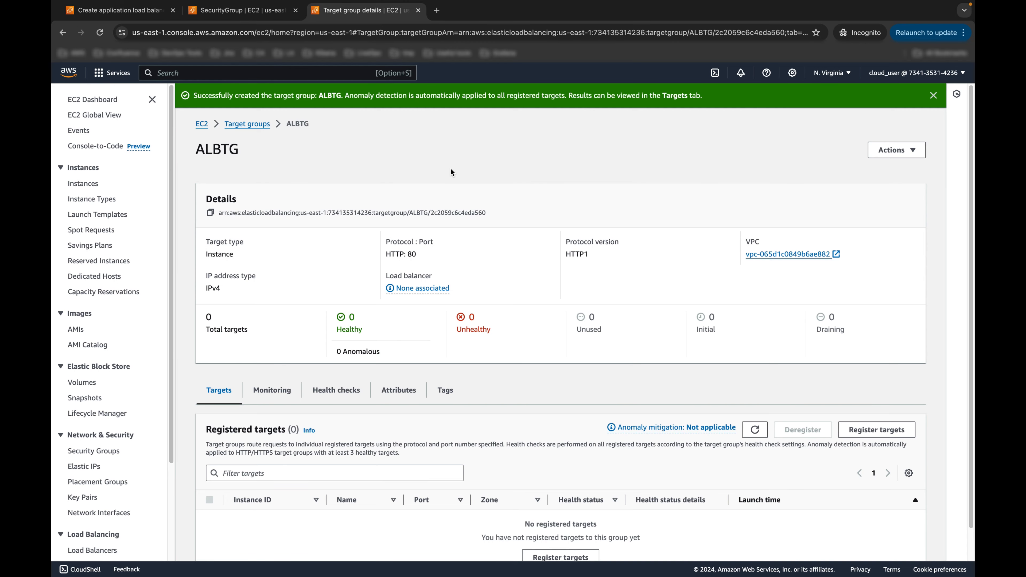
{"action": "left_click", "coordinate": [156, 16]}
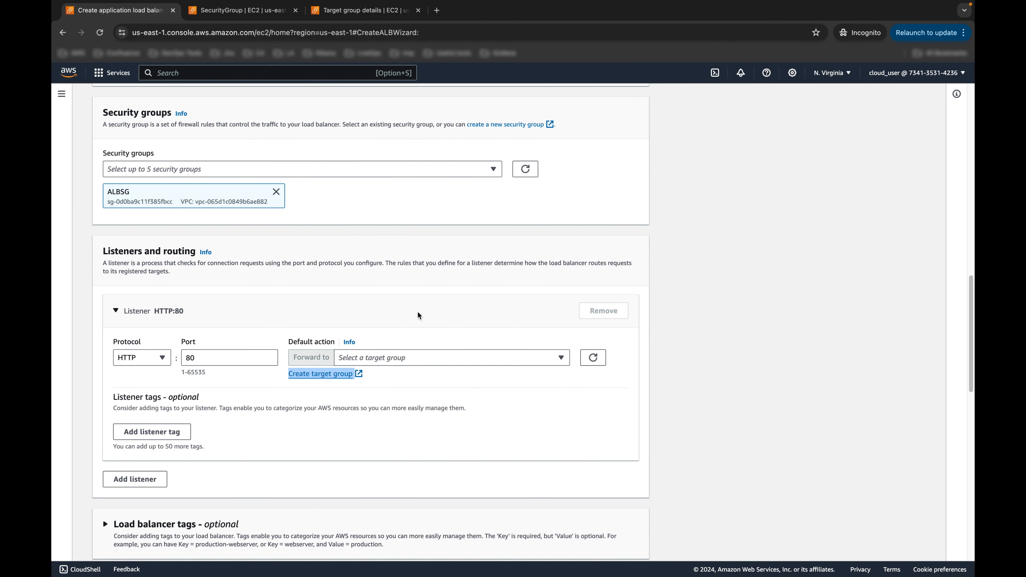
{"action": "left_click", "coordinate": [557, 358]}
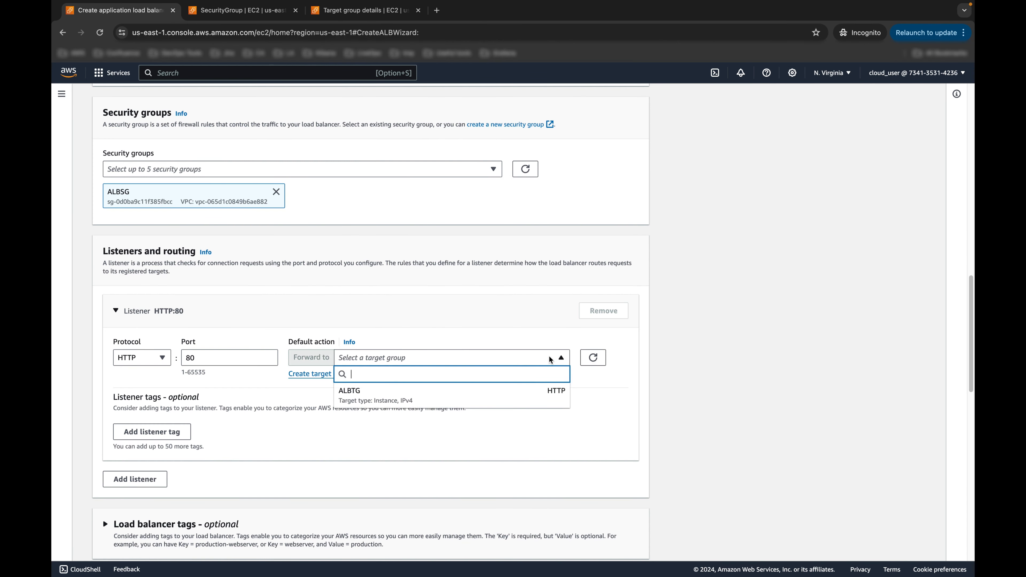
{"action": "left_click", "coordinate": [420, 390]}
Step: Review the HOLALB summary and create the load balancer
{"action": "scroll", "coordinate": [418, 388], "scroll_direction": "down", "scroll_amount": 5}
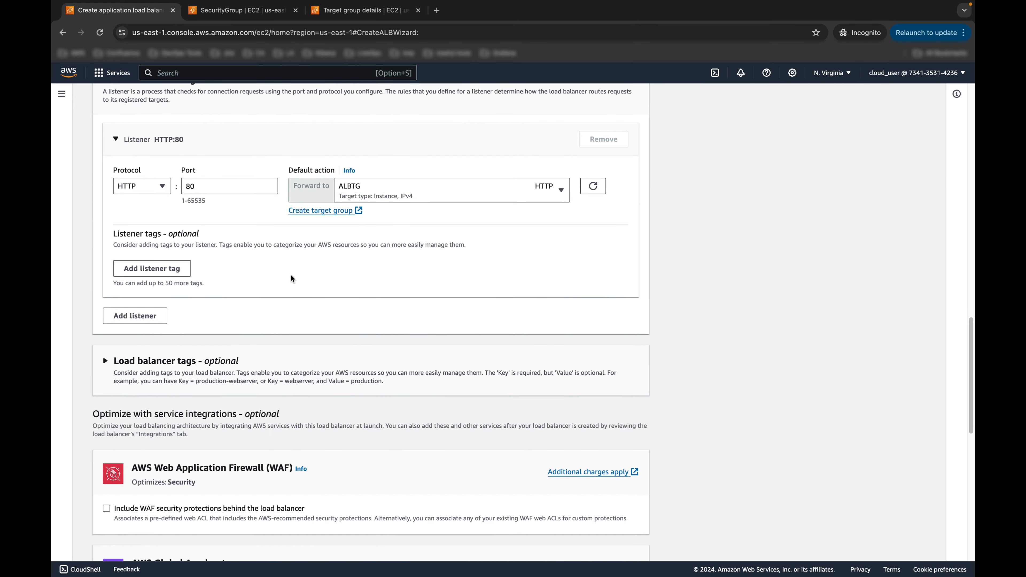
{"action": "scroll", "coordinate": [287, 269], "scroll_direction": "down", "scroll_amount": 8}
{"action": "scroll", "coordinate": [288, 271], "scroll_direction": "down", "scroll_amount": 5}
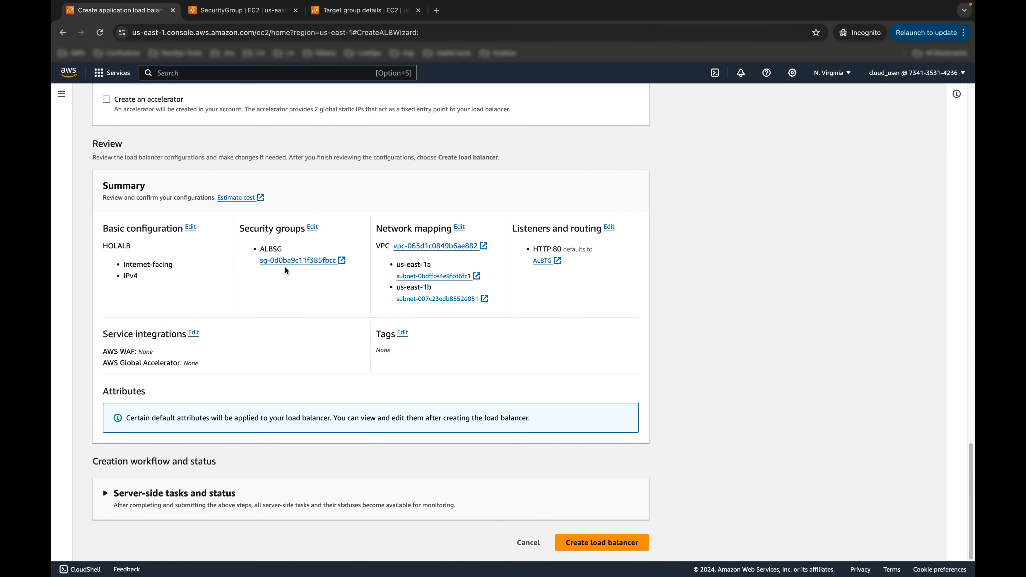
{"action": "scroll", "coordinate": [285, 268], "scroll_direction": "up", "scroll_amount": 14}
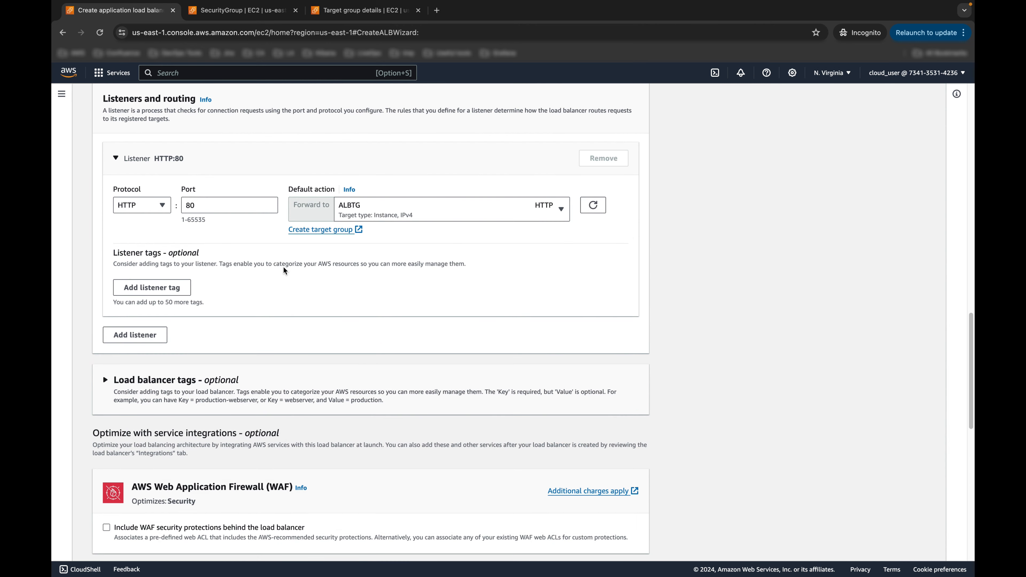
{"action": "scroll", "coordinate": [286, 273], "scroll_direction": "up", "scroll_amount": 10}
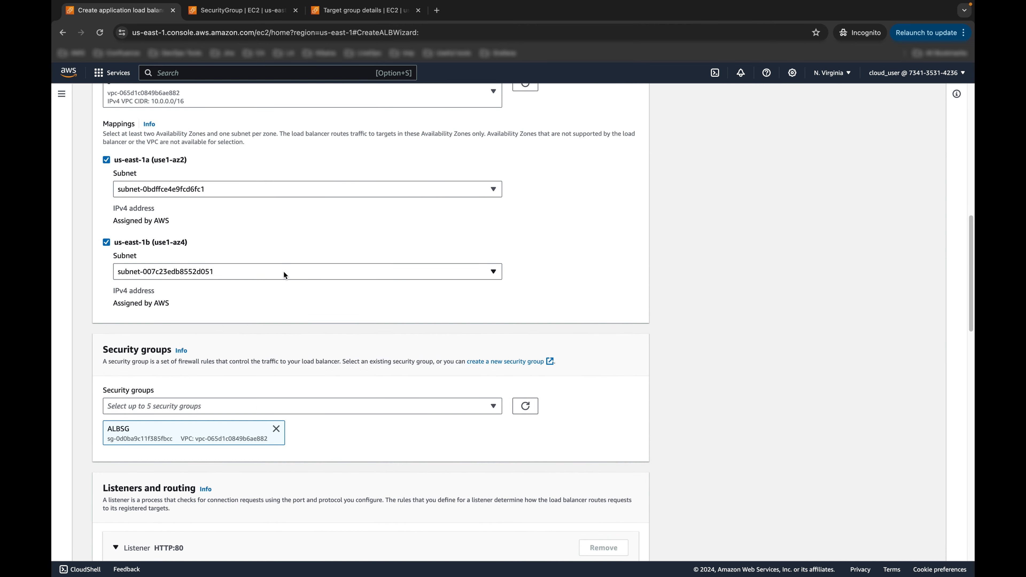
{"action": "scroll", "coordinate": [284, 275], "scroll_direction": "up", "scroll_amount": 5}
{"action": "scroll", "coordinate": [285, 275], "scroll_direction": "up", "scroll_amount": 12}
{"action": "scroll", "coordinate": [284, 275], "scroll_direction": "down", "scroll_amount": 4}
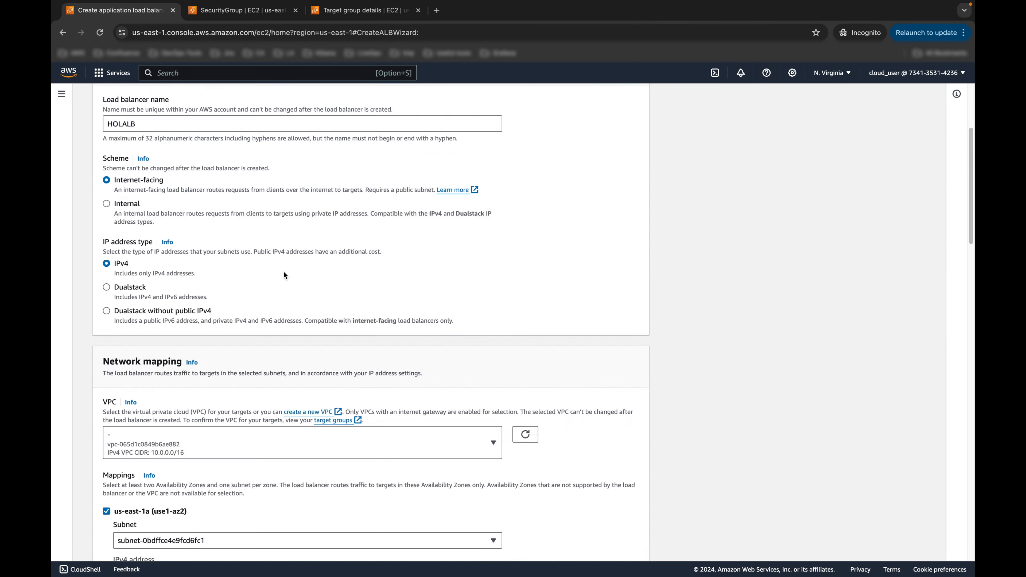
{"action": "scroll", "coordinate": [285, 275], "scroll_direction": "down", "scroll_amount": 20}
{"action": "left_click", "coordinate": [592, 541]}
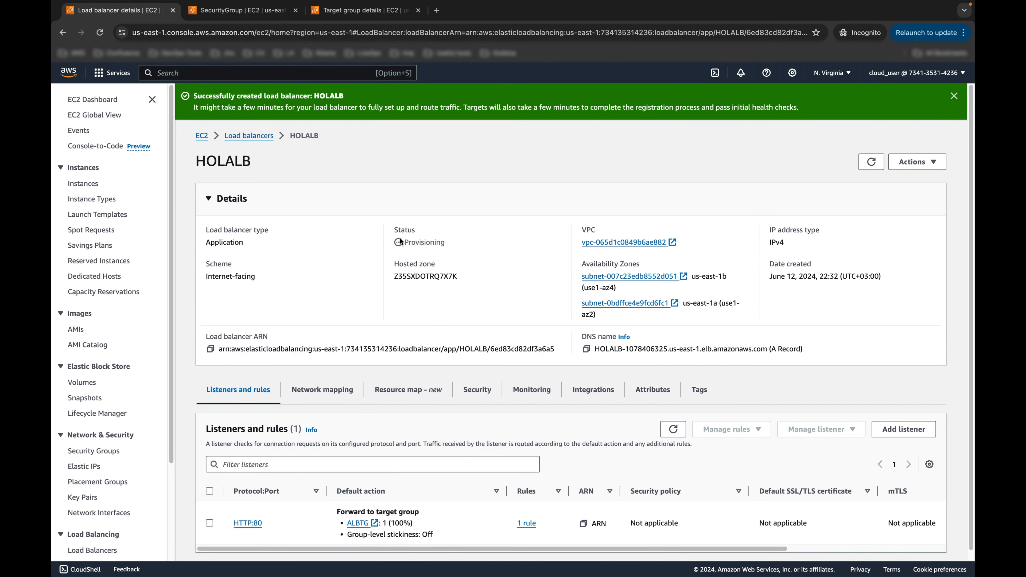
Step: Refresh the load balancer list until HOLALB is Active, then copy its DNS name
{"action": "left_click_drag", "start_coordinate": [400, 242], "coordinate": [448, 248]}
{"action": "left_click", "coordinate": [405, 246]}
{"action": "left_click", "coordinate": [249, 136]}
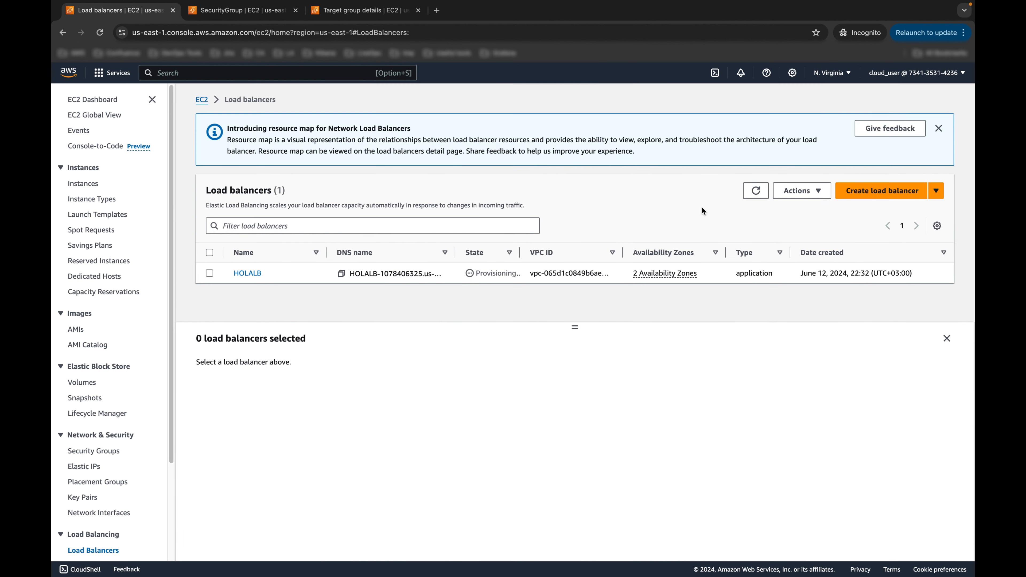
{"action": "left_click", "coordinate": [761, 193]}
{"action": "left_click", "coordinate": [755, 190]}
{"action": "left_click", "coordinate": [247, 273]}
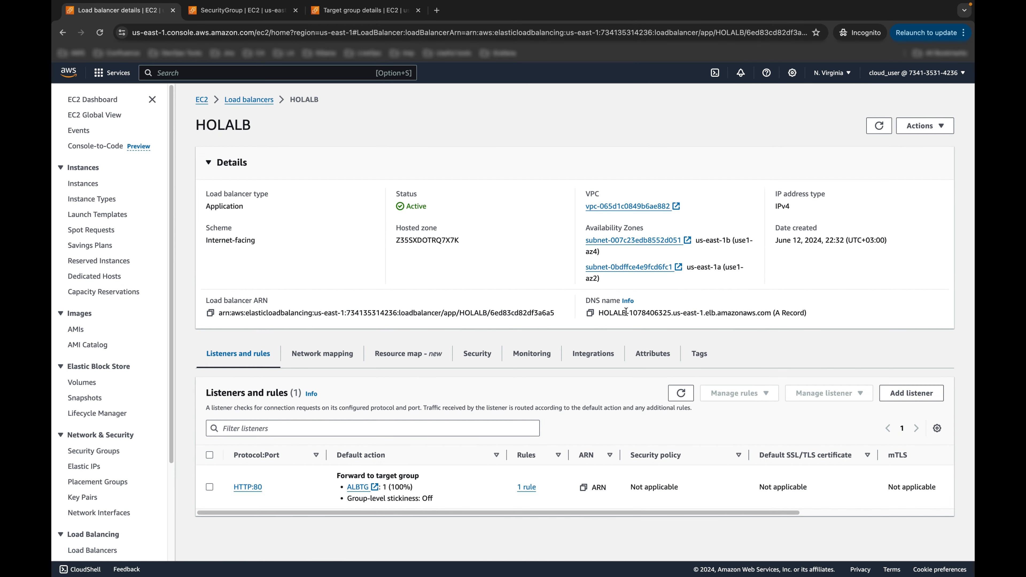
{"action": "left_click", "coordinate": [590, 313]}
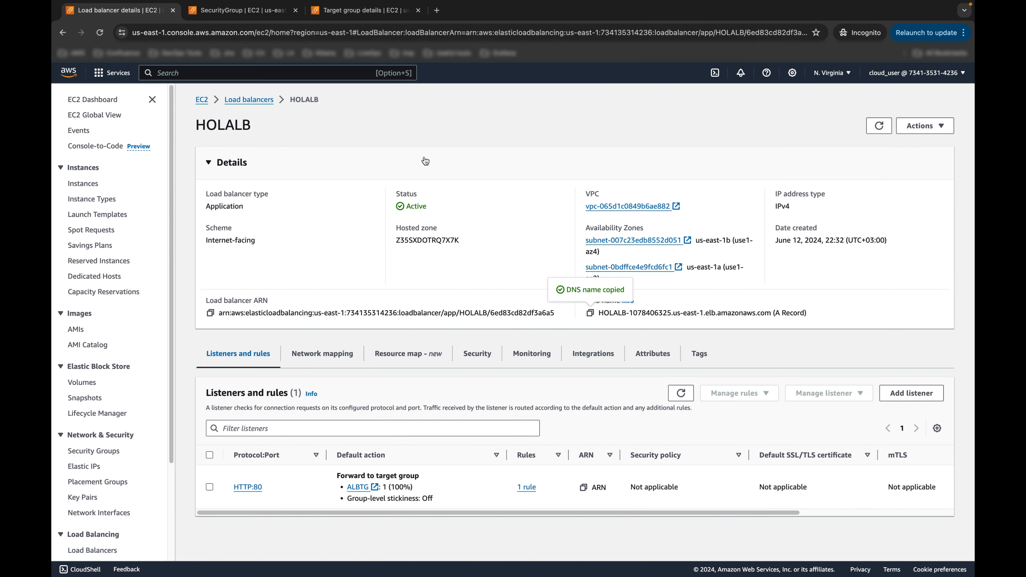
Step: Load HOLALB's DNS name in a new tab, getting 503 Service Temporarily Unavailable
{"action": "left_click", "coordinate": [436, 16]}
{"action": "key", "text": "super+v"}
{"action": "key", "text": "Return"}
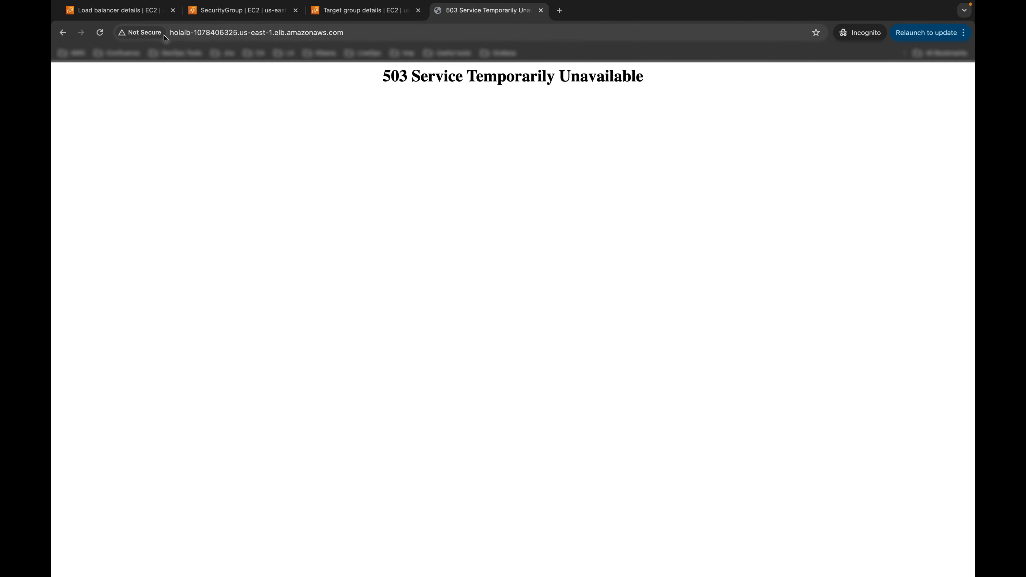
Step: Collapse HOLALB's details and move on to the lab's Create a Launch Template section
{"action": "left_click", "coordinate": [144, 12]}
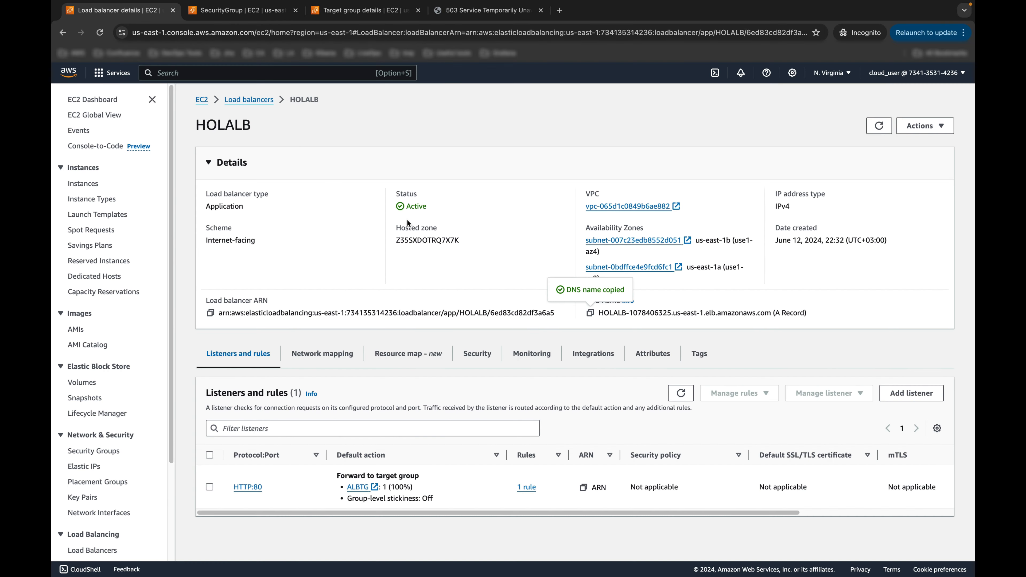
{"action": "left_click", "coordinate": [444, 166]}
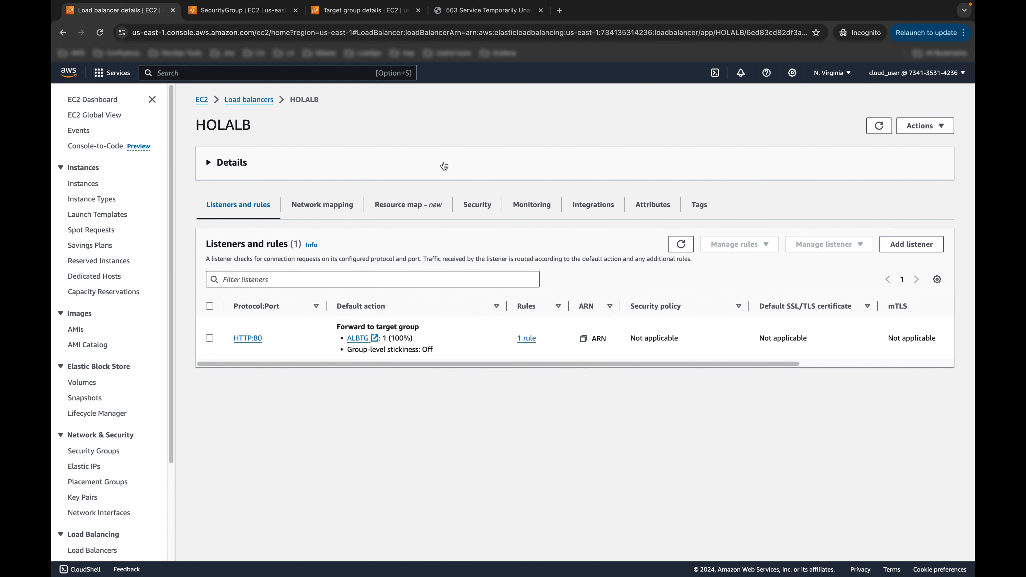
{"action": "key", "text": "ctrl+Right"}
{"action": "scroll", "coordinate": [318, 300], "scroll_direction": "down", "scroll_amount": 3}
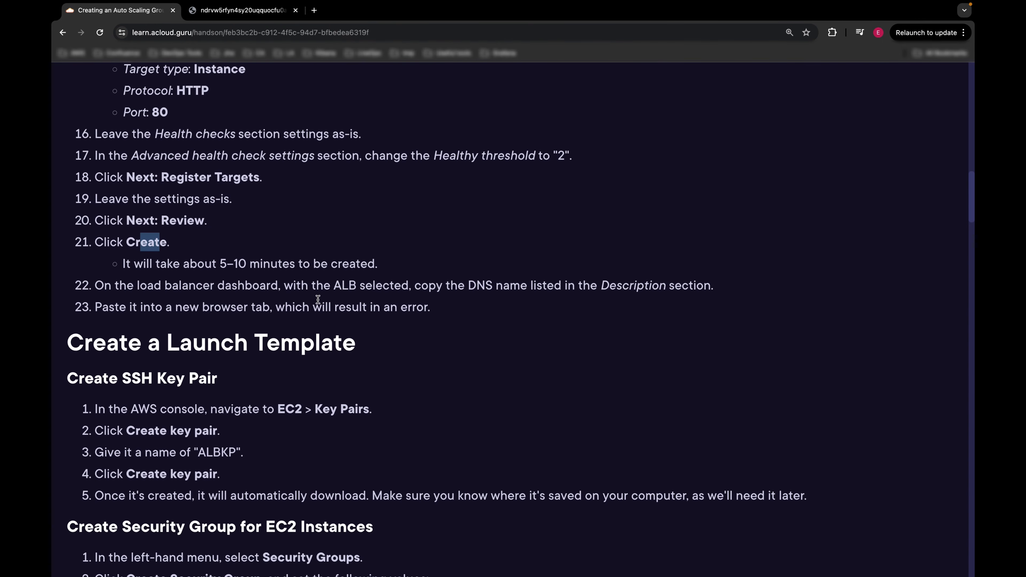
Step: Scroll the lab guide to the Create a Launch Template instructions
{"action": "scroll", "coordinate": [318, 300], "scroll_direction": "down", "scroll_amount": 1}
{"action": "left_click_drag", "start_coordinate": [357, 305], "coordinate": [63, 314]}
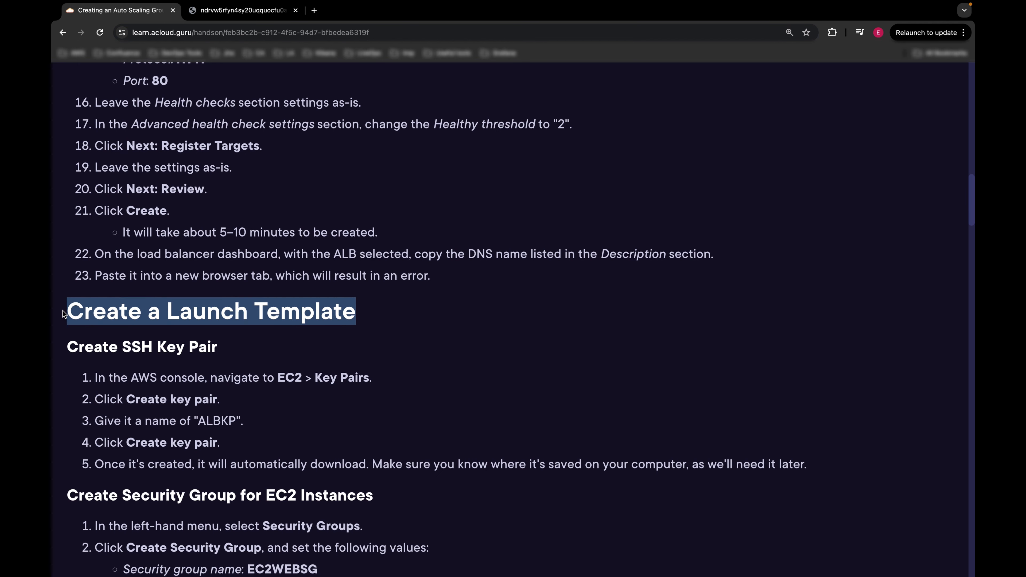
{"action": "scroll", "coordinate": [291, 298], "scroll_direction": "down", "scroll_amount": 6}
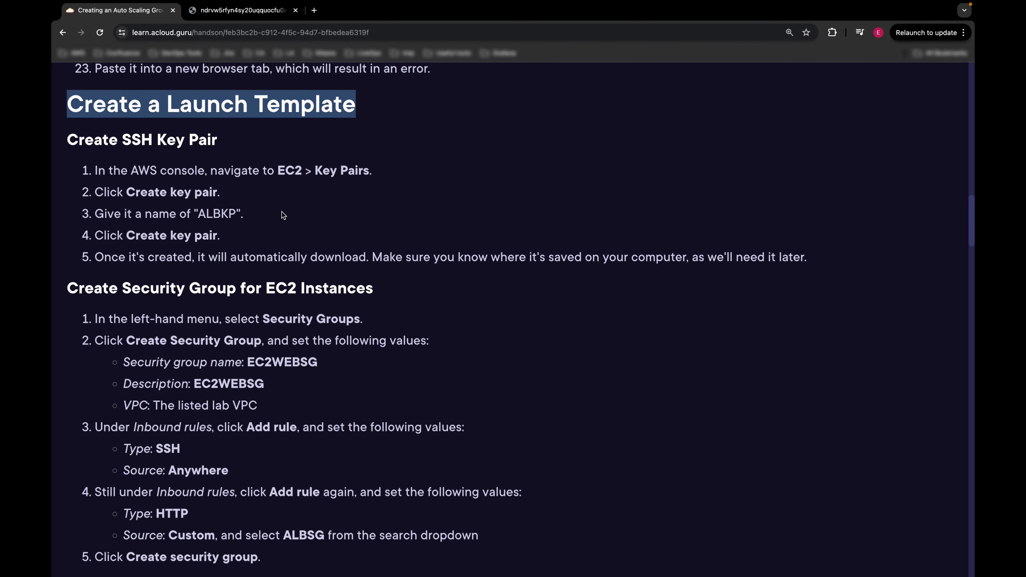
{"action": "left_click", "coordinate": [282, 215]}
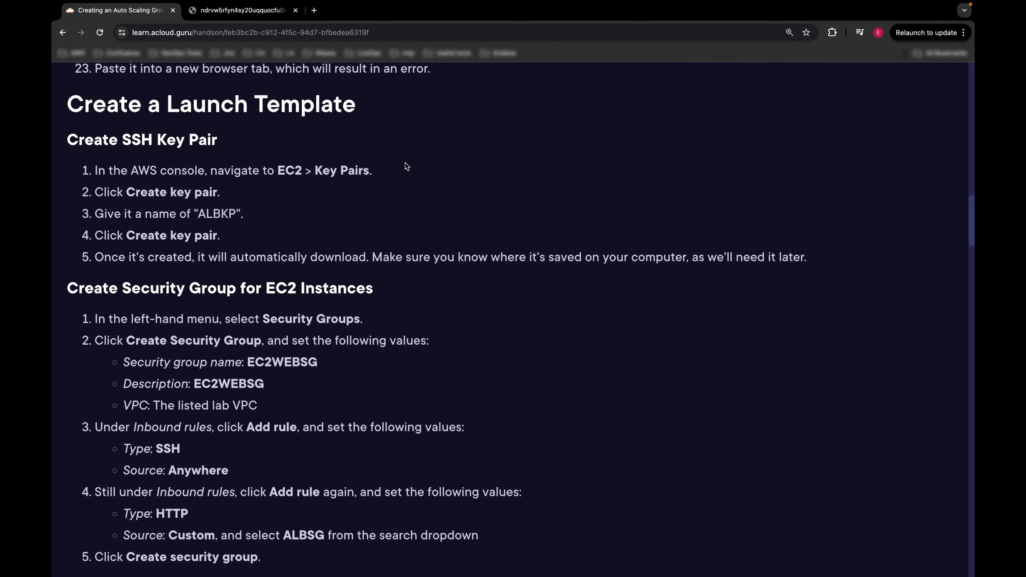
Step: Back in the AWS console, bring up the EC2 Key Pairs list
{"action": "key", "text": "ctrl+Left"}
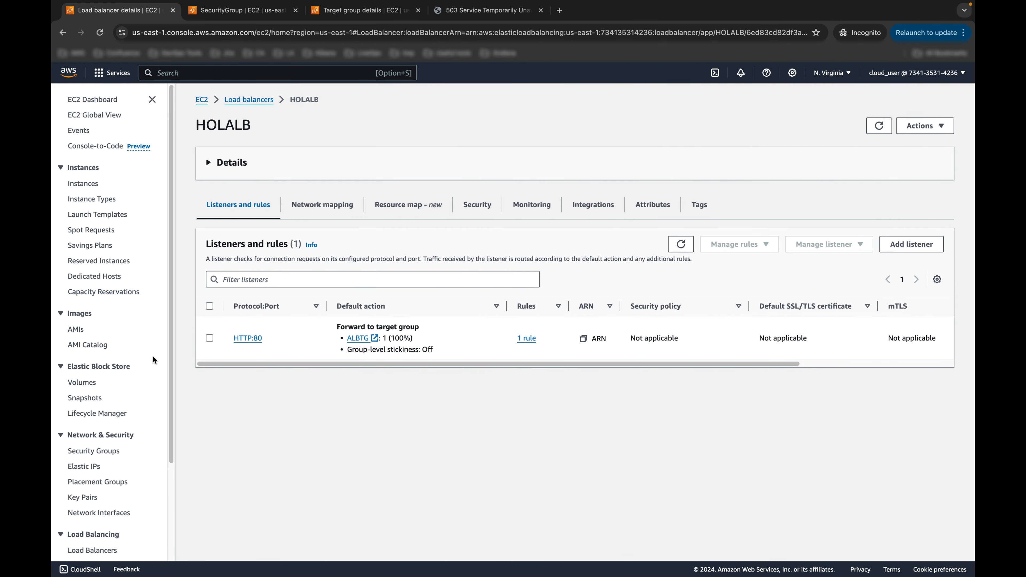
{"action": "scroll", "coordinate": [121, 405], "scroll_direction": "down", "scroll_amount": 2}
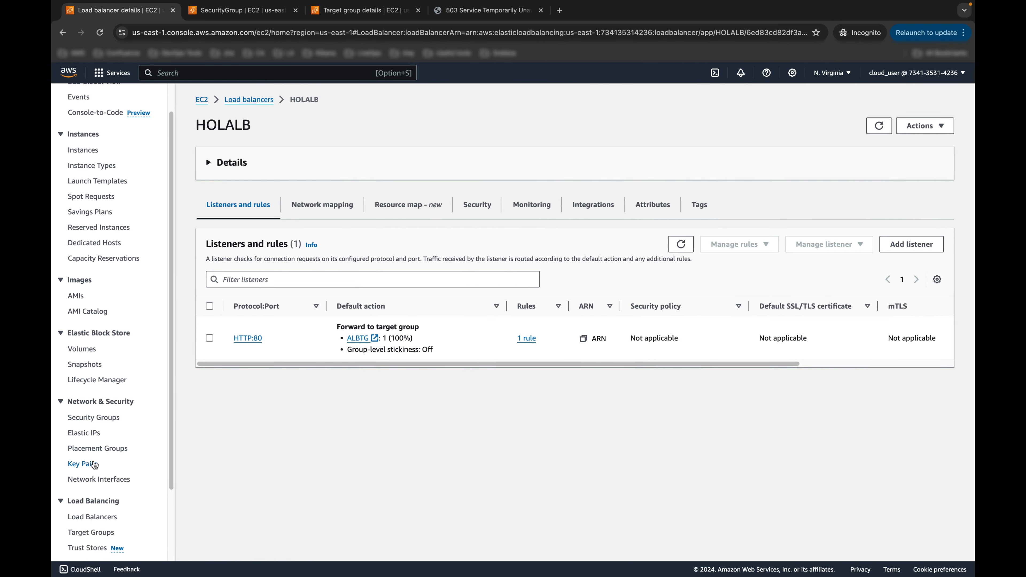
{"action": "left_click", "coordinate": [94, 464]}
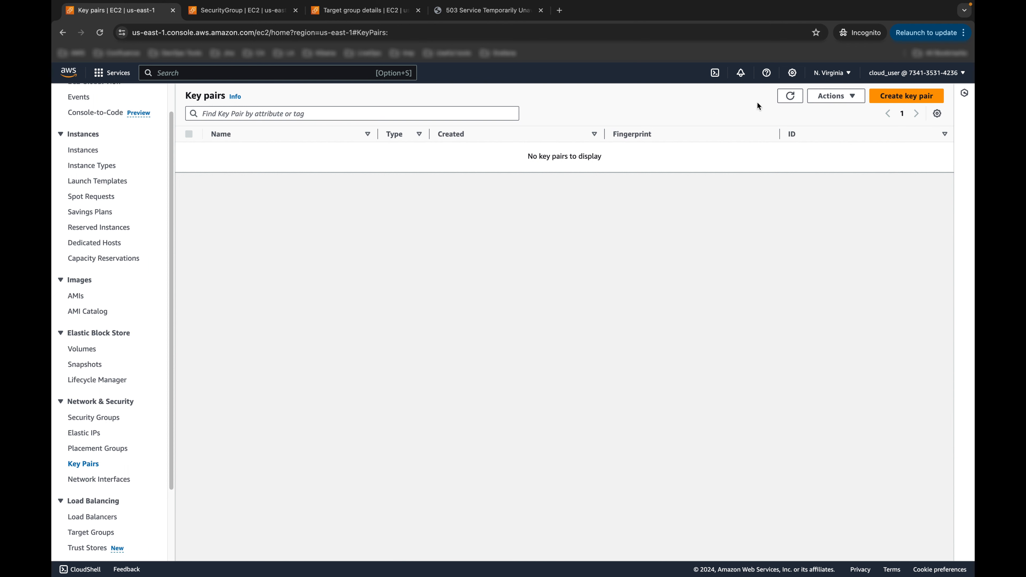
Step: Create an RSA .pem key pair named ALBKP, copying the name from the lab guide
{"action": "left_click", "coordinate": [901, 101]}
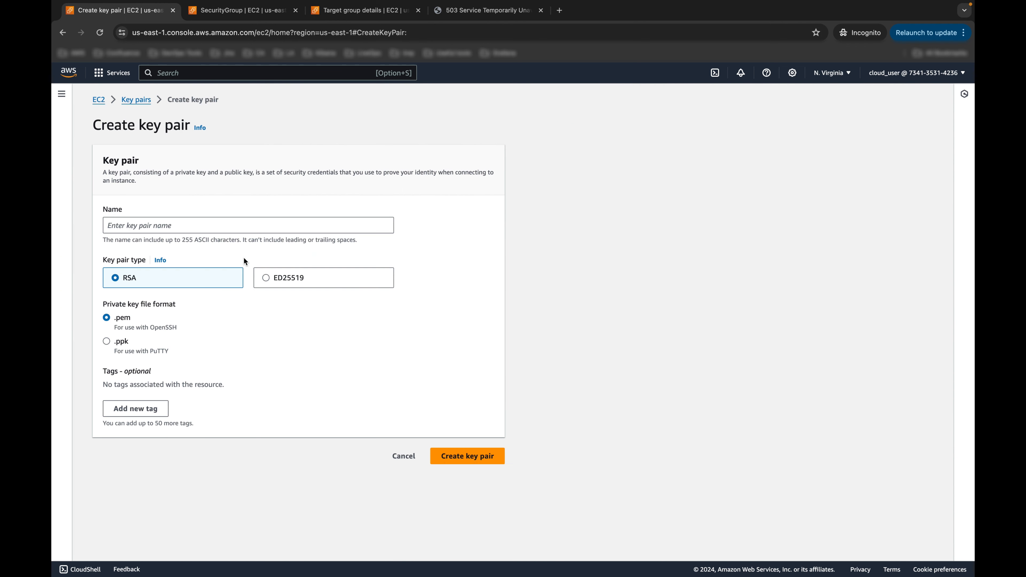
{"action": "left_click", "coordinate": [195, 223]}
{"action": "key", "text": "ctrl+Right"}
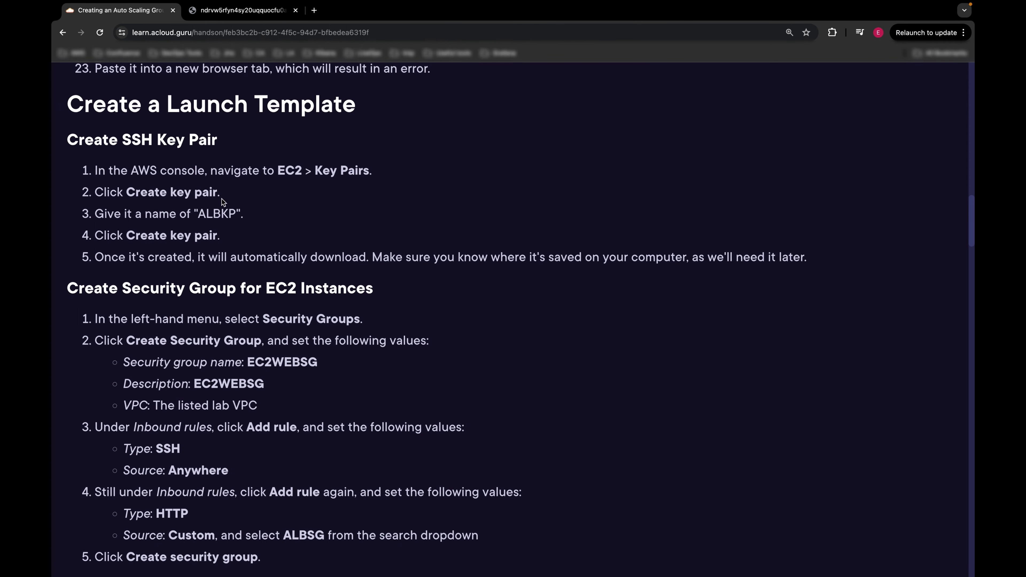
{"action": "double_click", "coordinate": [207, 213]}
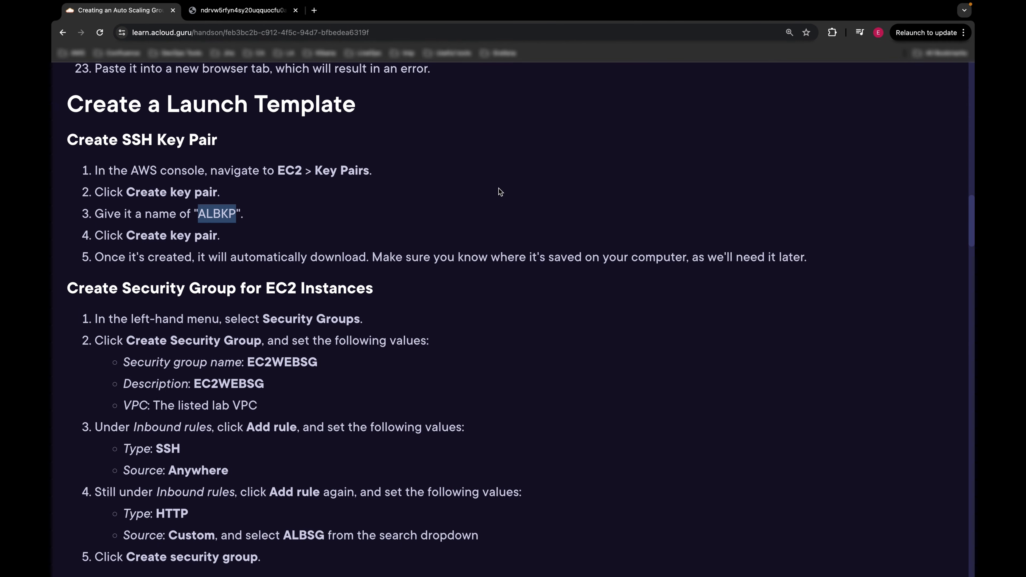
{"action": "key", "text": "ctrl+Left"}
{"action": "left_click", "coordinate": [248, 221]}
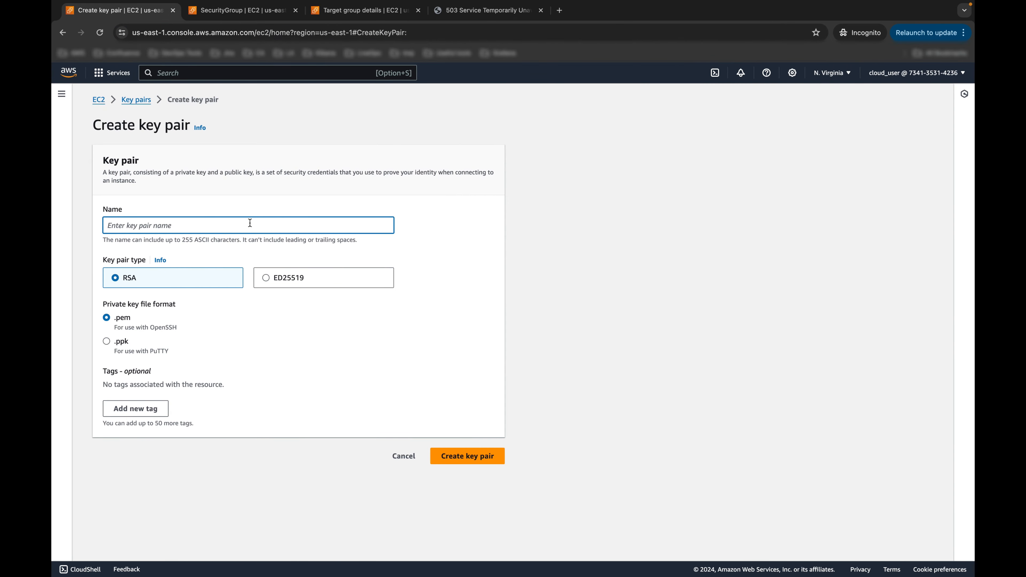
{"action": "key", "text": "super+v"}
{"action": "left_click", "coordinate": [455, 456]}
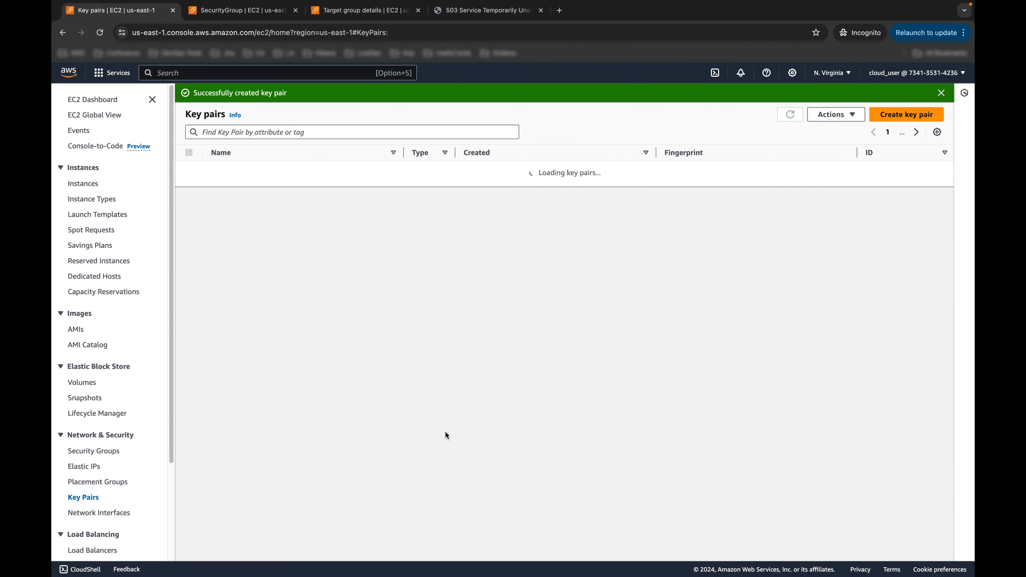
{"action": "key", "text": "ctrl+Right"}
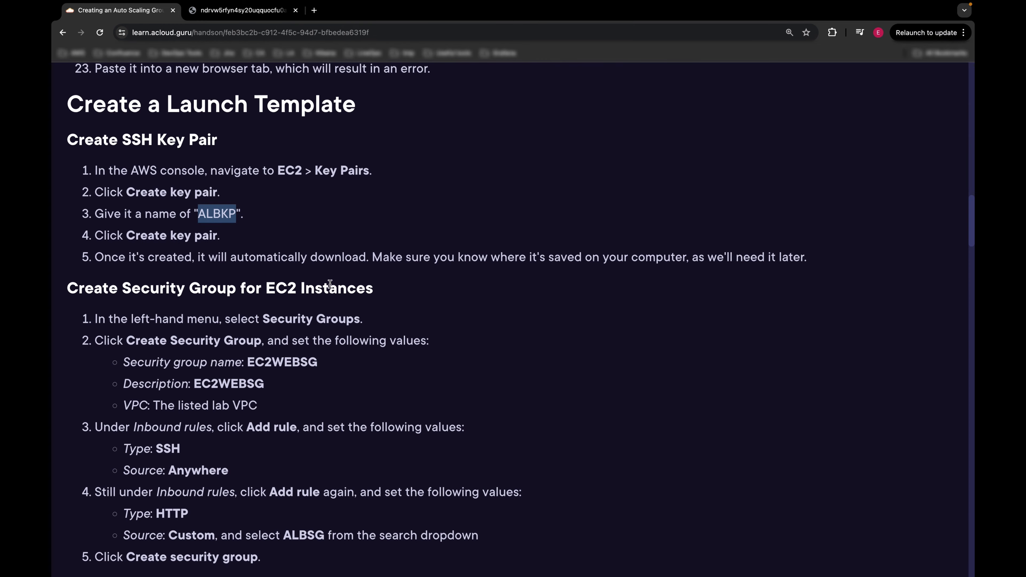
{"action": "scroll", "coordinate": [185, 261], "scroll_direction": "down", "scroll_amount": 2}
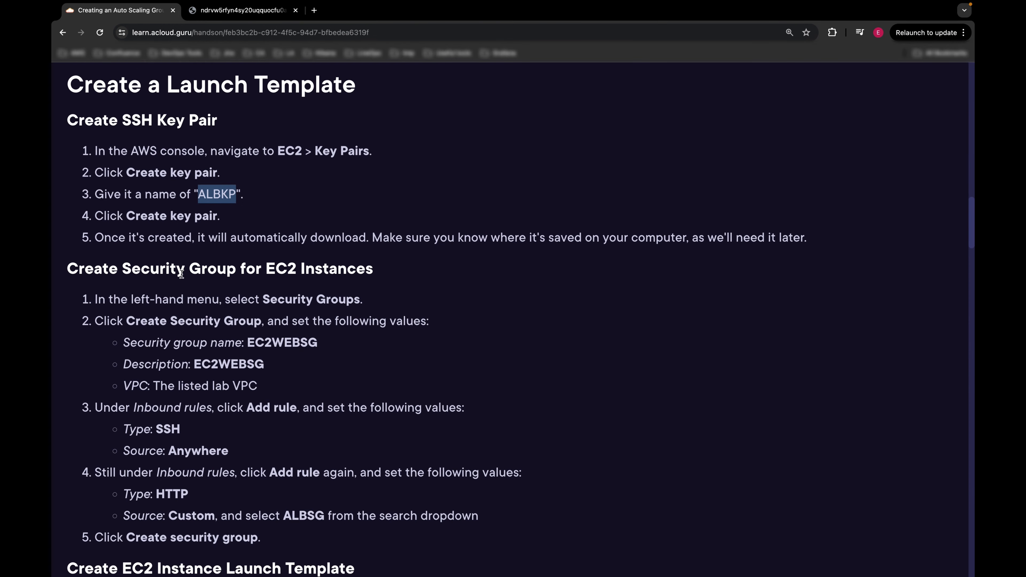
{"action": "left_click", "coordinate": [140, 255]}
{"action": "scroll", "coordinate": [352, 275], "scroll_direction": "down", "scroll_amount": 3}
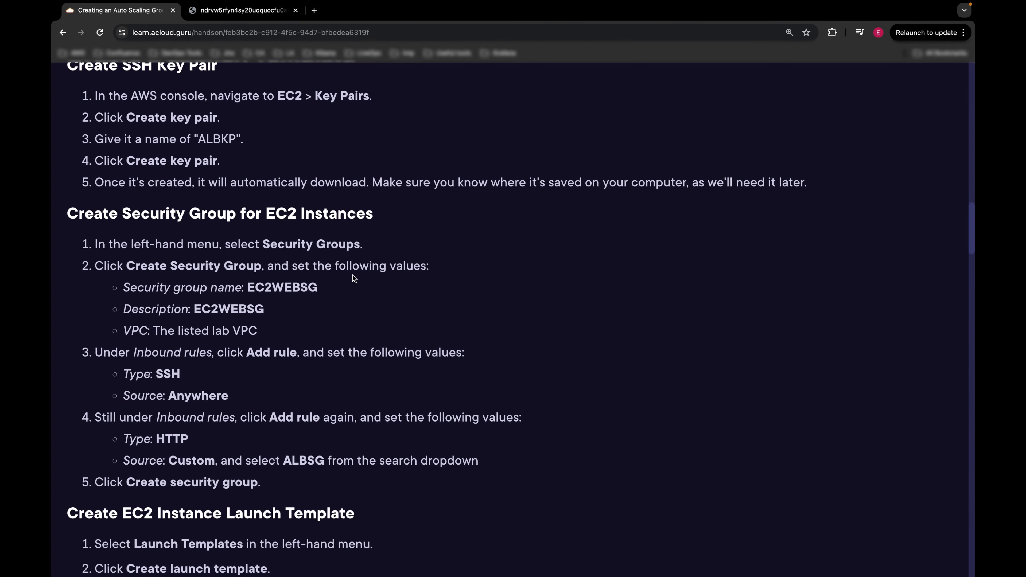
{"action": "scroll", "coordinate": [360, 266], "scroll_direction": "down", "scroll_amount": 2}
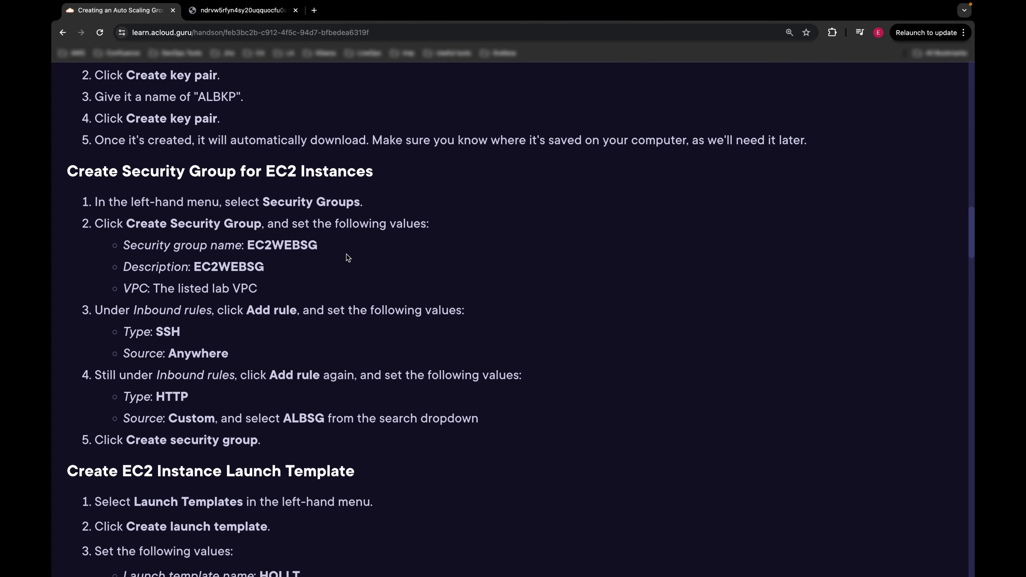
{"action": "double_click", "coordinate": [289, 245]}
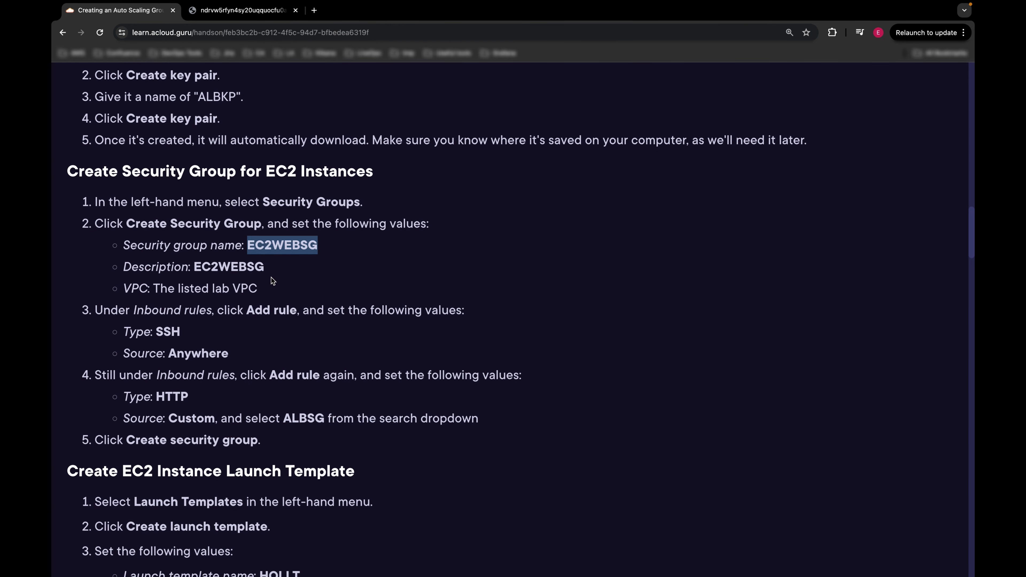
{"action": "scroll", "coordinate": [259, 283], "scroll_direction": "down", "scroll_amount": 1}
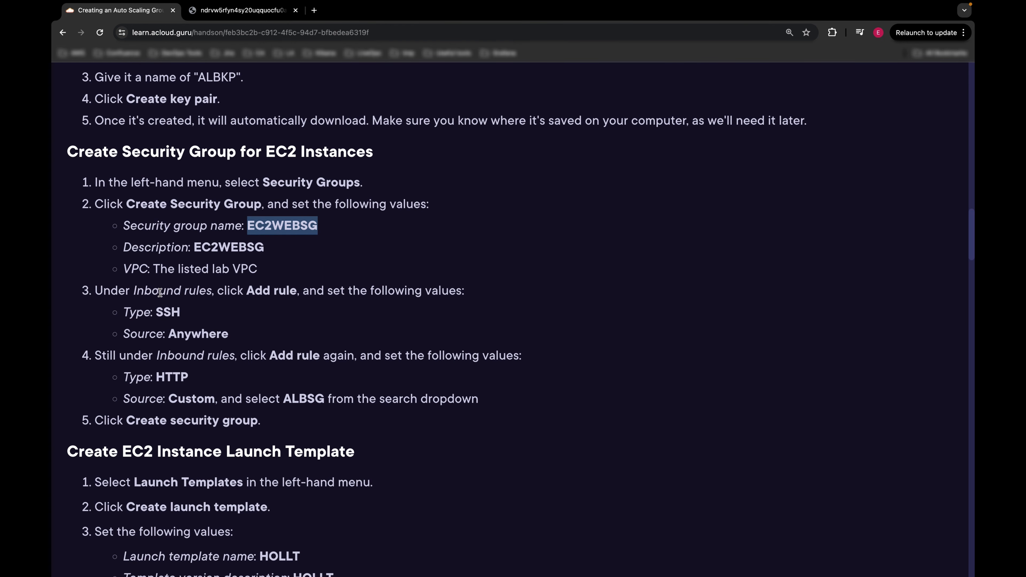
{"action": "scroll", "coordinate": [184, 317], "scroll_direction": "down", "scroll_amount": 1}
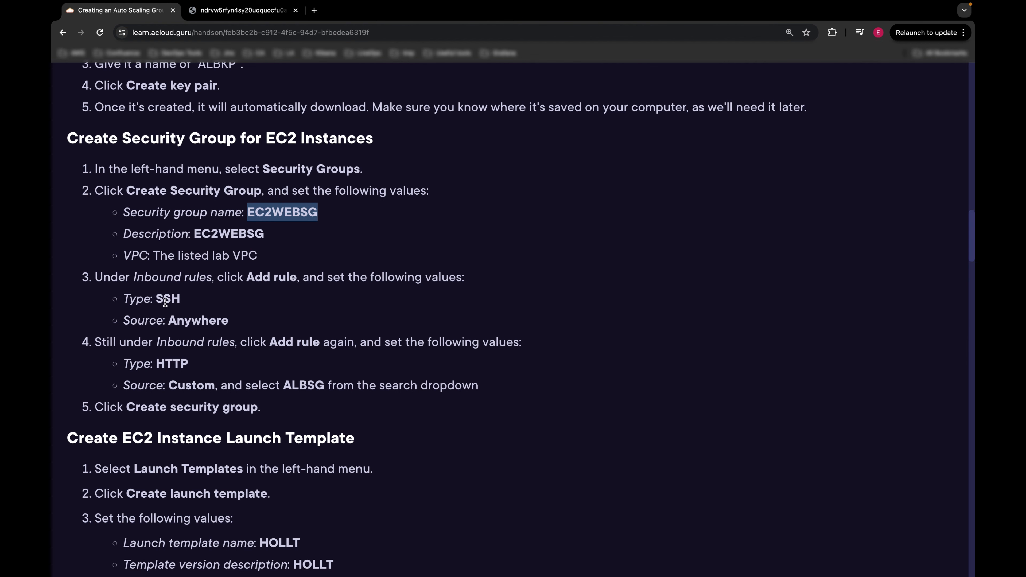
{"action": "left_click_drag", "start_coordinate": [161, 296], "coordinate": [177, 295]}
{"action": "scroll", "coordinate": [193, 320], "scroll_direction": "down", "scroll_amount": 2}
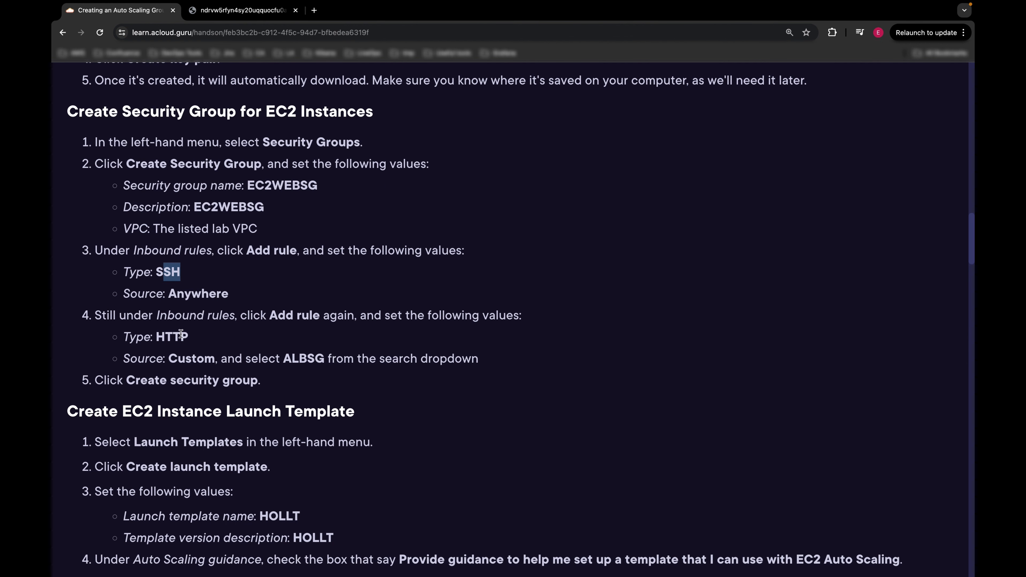
{"action": "left_click_drag", "start_coordinate": [157, 336], "coordinate": [185, 332]}
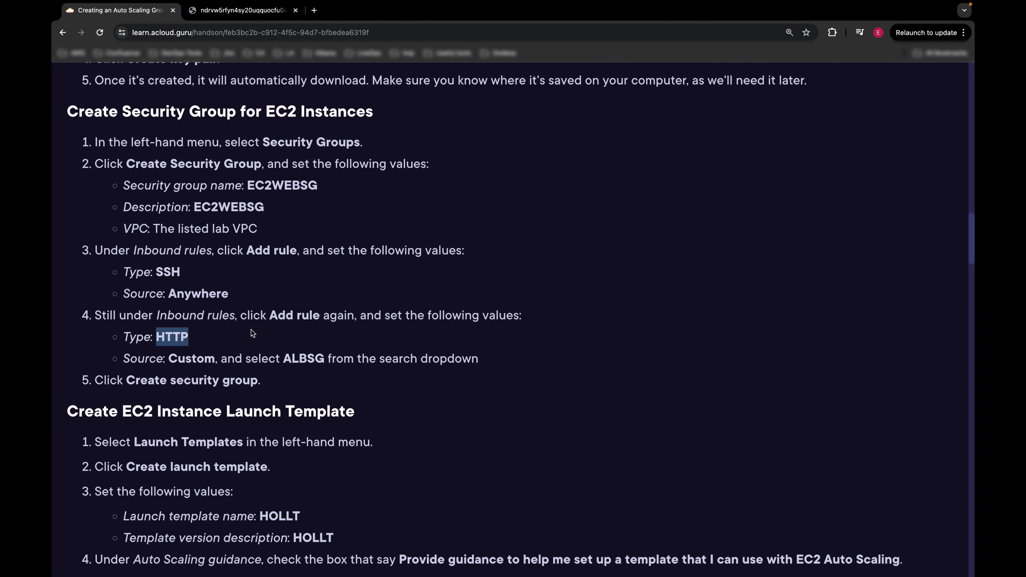
{"action": "key", "text": "ctrl+Left"}
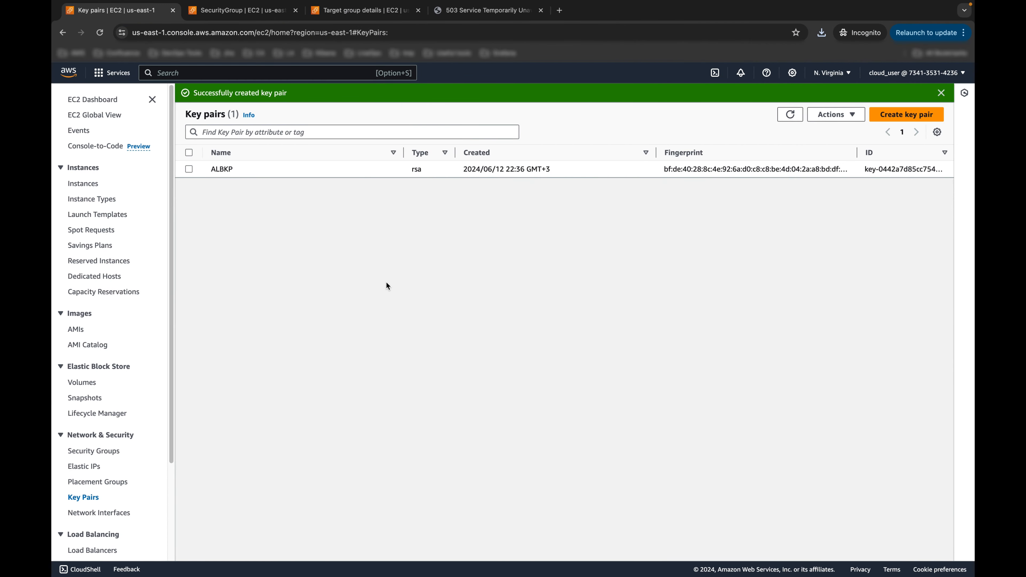
Step: Start a security group named EC2WEBSG, with description EC2WEBSG, in the lab VPC
{"action": "scroll", "coordinate": [138, 457], "scroll_direction": "down", "scroll_amount": 1}
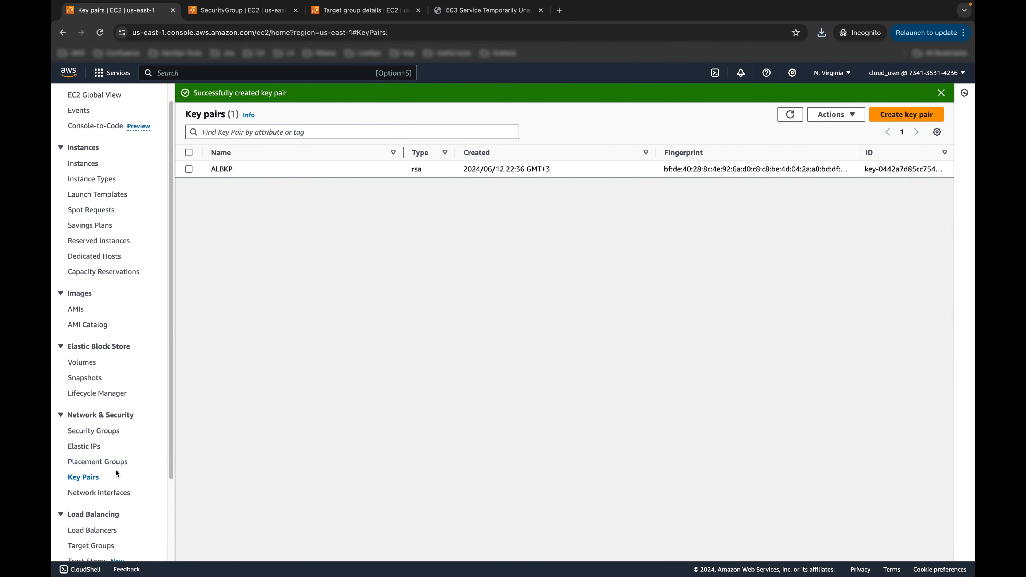
{"action": "left_click", "coordinate": [103, 436]}
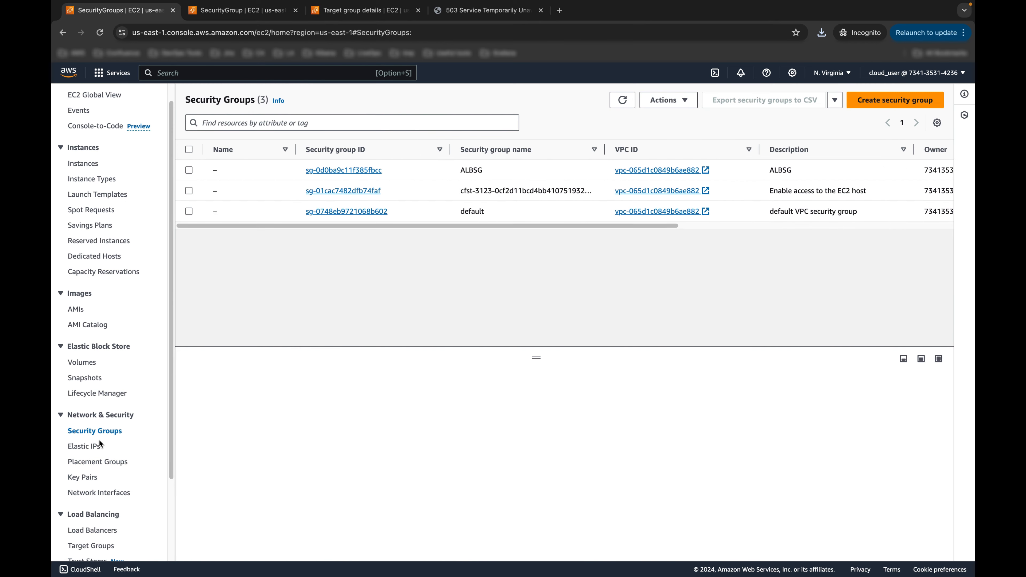
{"action": "left_click", "coordinate": [894, 101]}
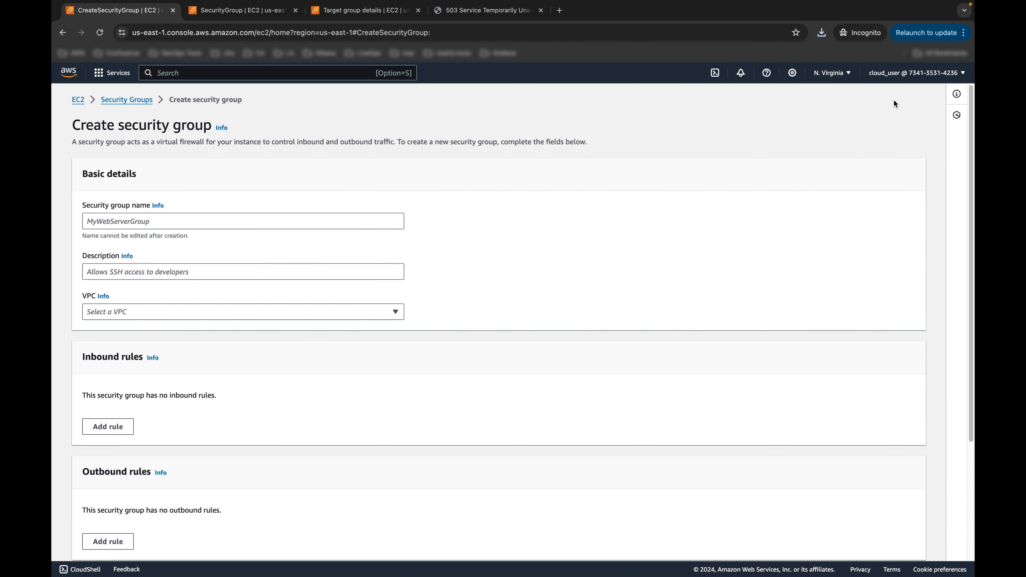
{"action": "left_click", "coordinate": [213, 220]}
{"action": "type", "text": "EC2WEBSG"}
{"action": "left_click", "coordinate": [144, 277]}
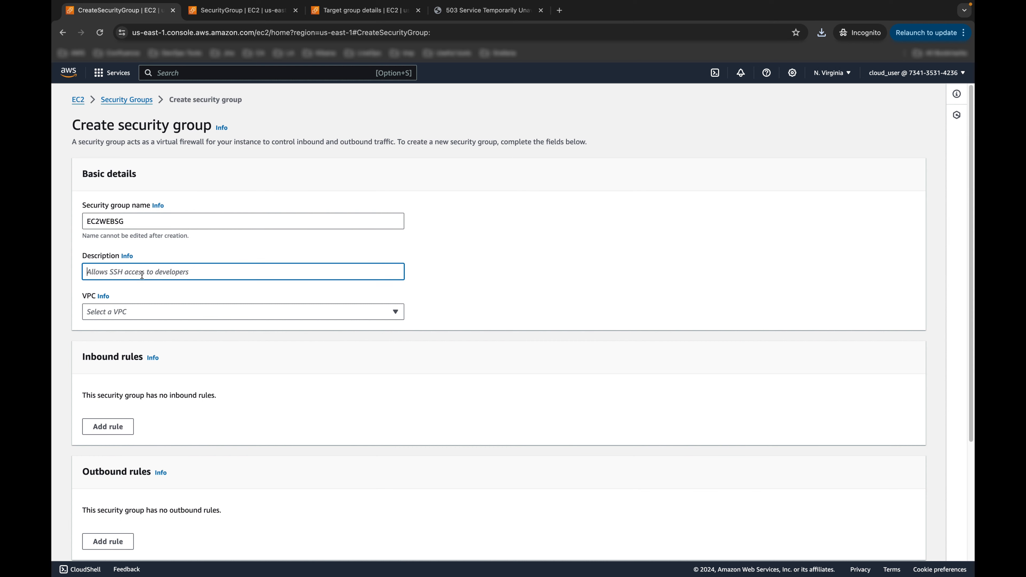
{"action": "type", "text": "EC2WEBSG"}
{"action": "scroll", "coordinate": [149, 291], "scroll_direction": "down", "scroll_amount": 1}
{"action": "left_click", "coordinate": [150, 299]}
{"action": "left_click", "coordinate": [165, 325]}
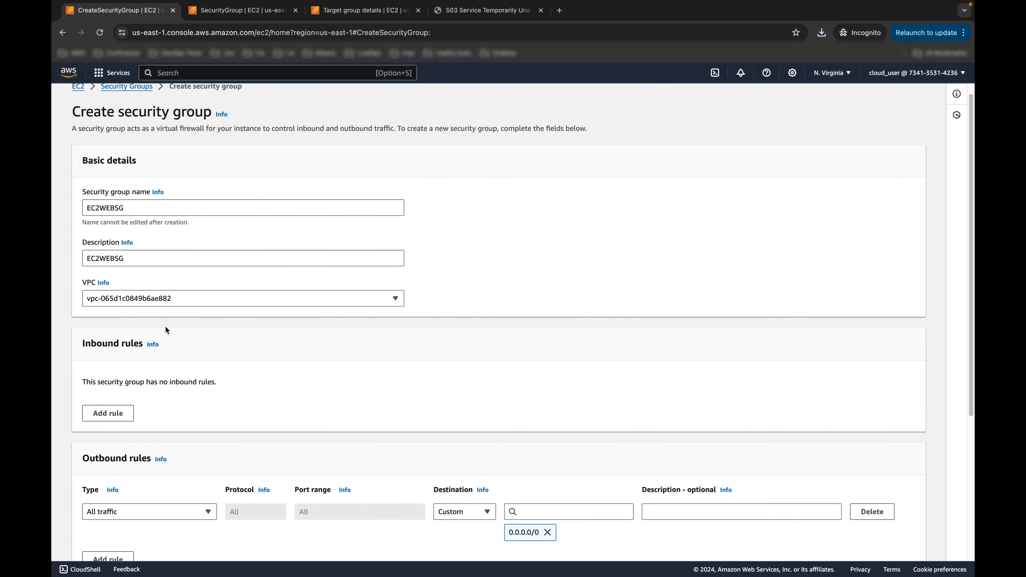
{"action": "scroll", "coordinate": [401, 267], "scroll_direction": "down", "scroll_amount": 3}
{"action": "scroll", "coordinate": [401, 267], "scroll_direction": "down", "scroll_amount": 2}
Step: Add an inbound rule allowing SSH on port 22 from anywhere (IPv4)
{"action": "left_click", "coordinate": [105, 255]}
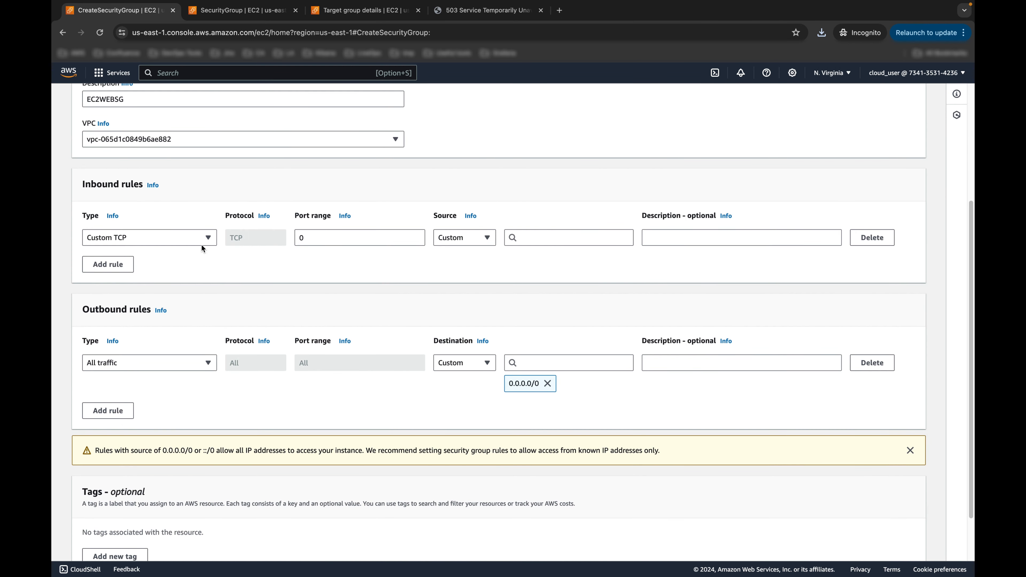
{"action": "left_click", "coordinate": [176, 238]}
{"action": "left_click", "coordinate": [99, 416]}
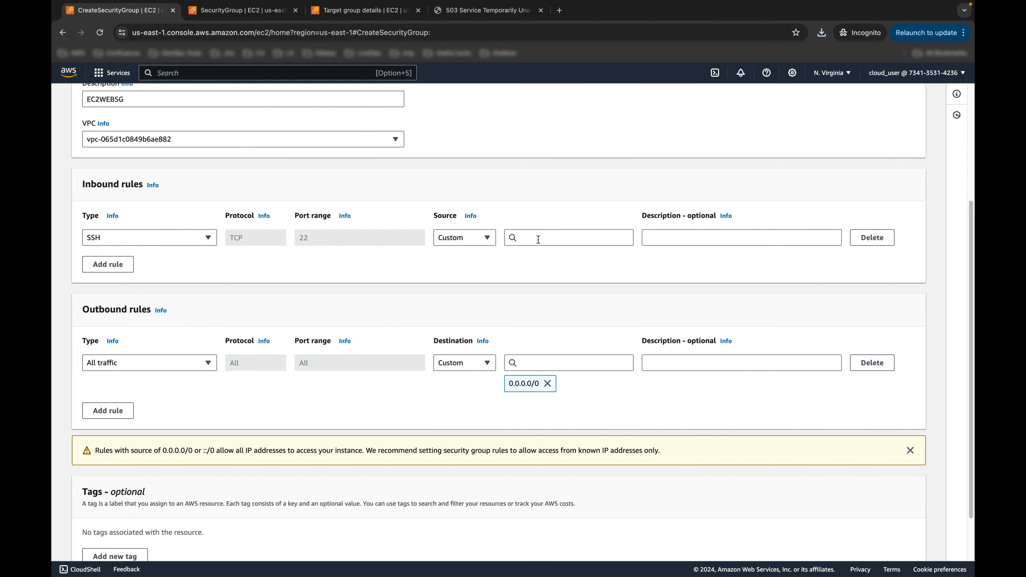
{"action": "left_click", "coordinate": [473, 241]}
{"action": "left_click", "coordinate": [458, 270]}
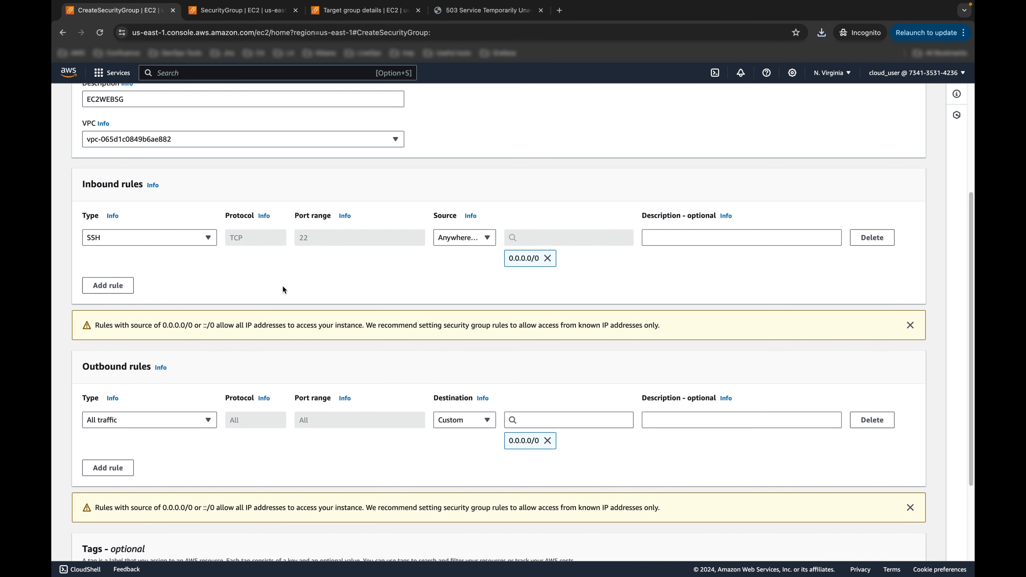
Step: Add an HTTP port 80 rule sourced only from ALBSG, then create the security group
{"action": "left_click", "coordinate": [121, 286]}
{"action": "left_click", "coordinate": [143, 285]}
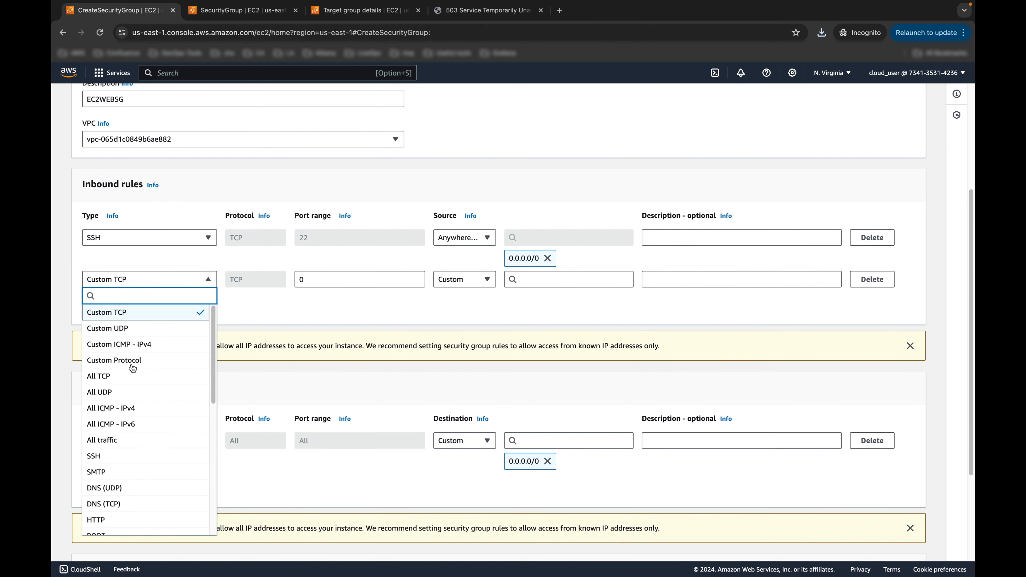
{"action": "scroll", "coordinate": [121, 485], "scroll_direction": "down", "scroll_amount": 1}
{"action": "left_click", "coordinate": [117, 501]}
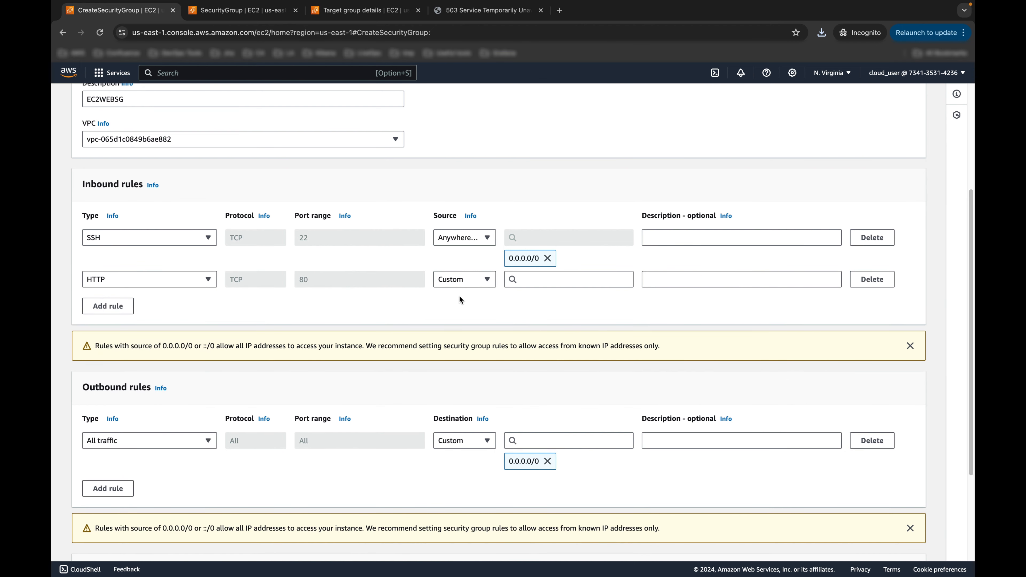
{"action": "left_click", "coordinate": [471, 279]}
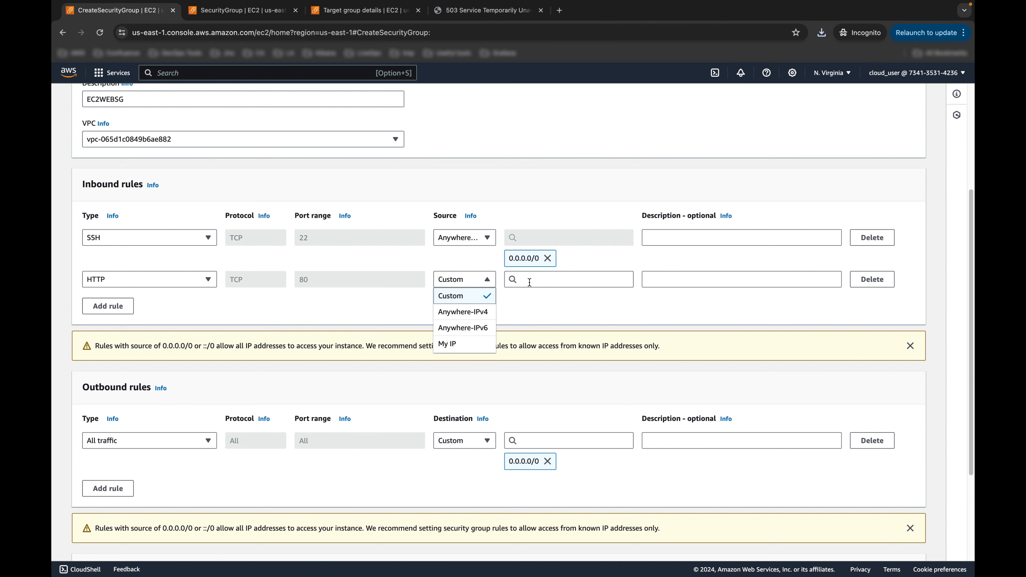
{"action": "left_click", "coordinate": [541, 310]}
{"action": "left_click", "coordinate": [549, 278]}
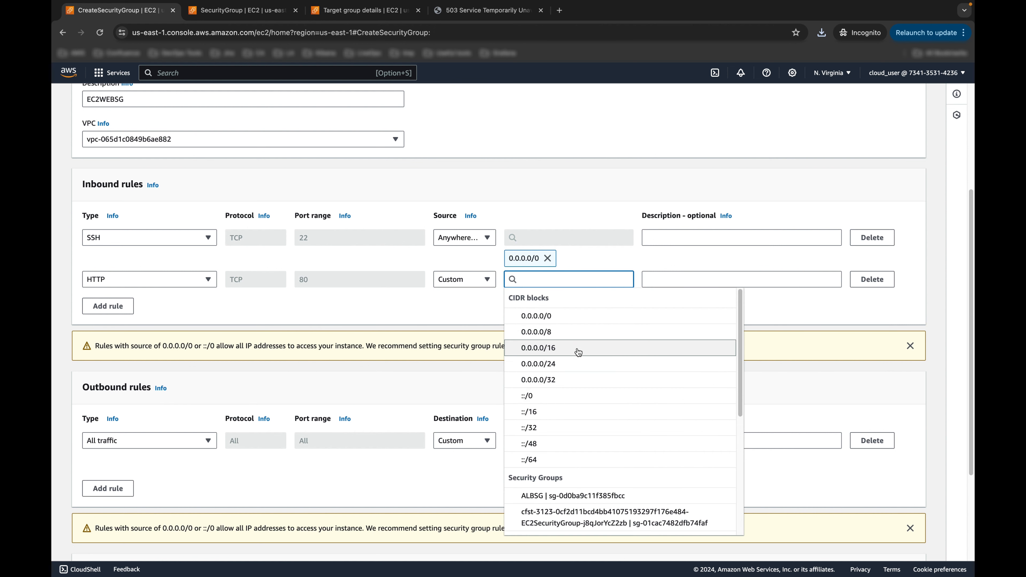
{"action": "scroll", "coordinate": [566, 347], "scroll_direction": "down", "scroll_amount": 3}
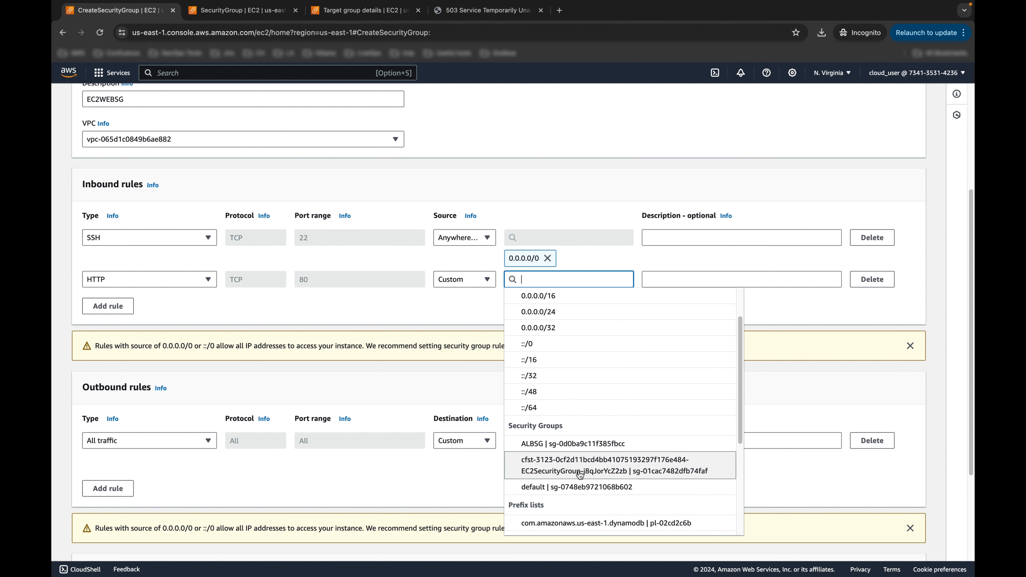
{"action": "scroll", "coordinate": [573, 444], "scroll_direction": "down", "scroll_amount": 1}
{"action": "left_click", "coordinate": [588, 438]}
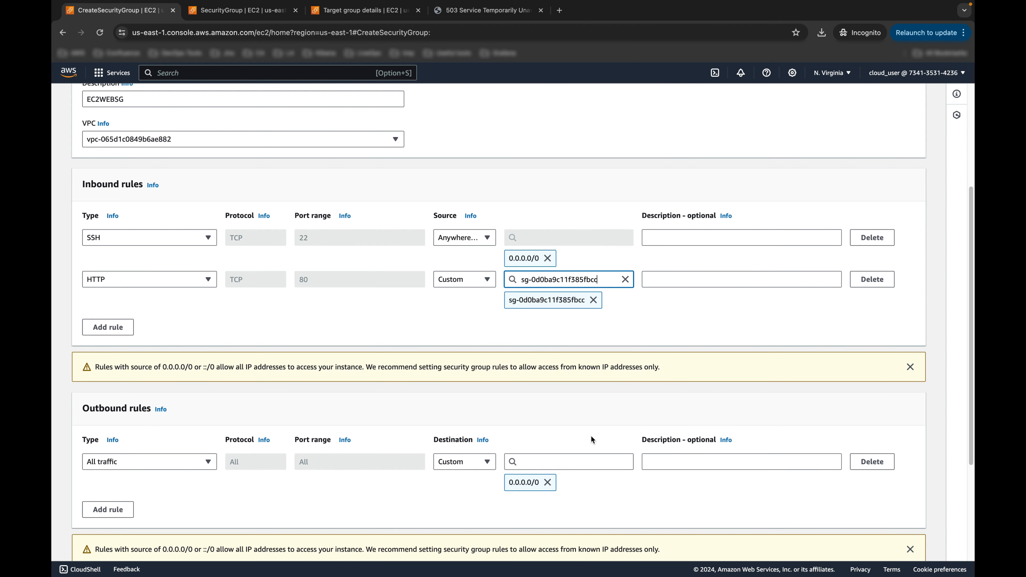
{"action": "scroll", "coordinate": [709, 306], "scroll_direction": "down", "scroll_amount": 4}
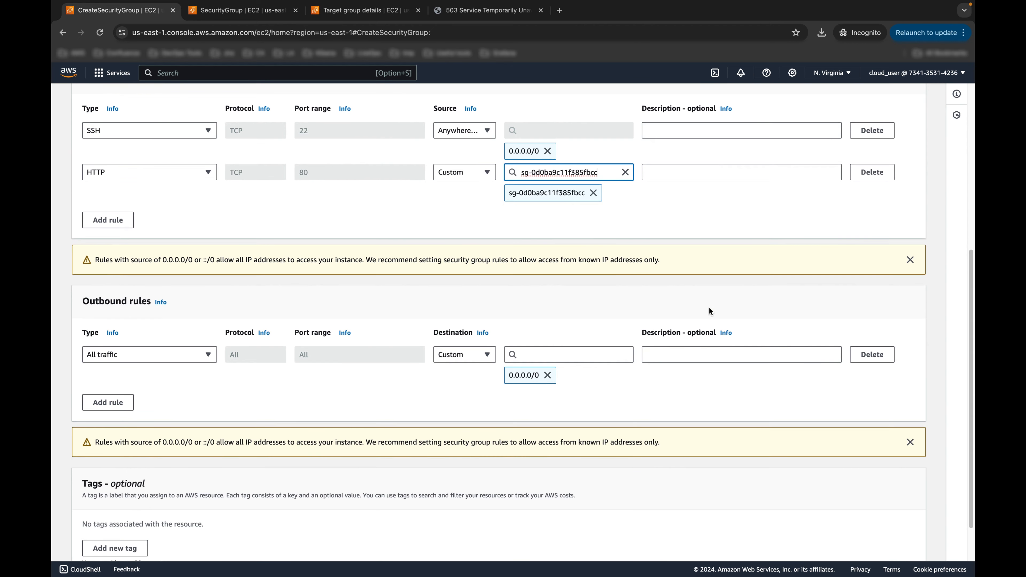
{"action": "left_click", "coordinate": [887, 545]}
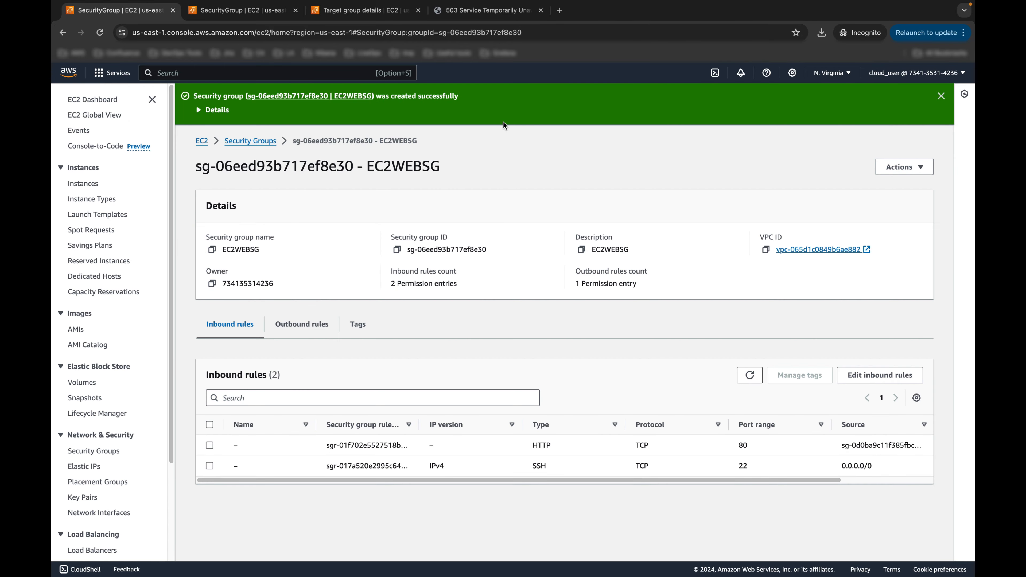
{"action": "key", "text": "ctrl+Right"}
Step: Read the guide's Create EC2 Instance Launch Template steps and highlight the name HOLLT
{"action": "scroll", "coordinate": [286, 303], "scroll_direction": "down", "scroll_amount": 1}
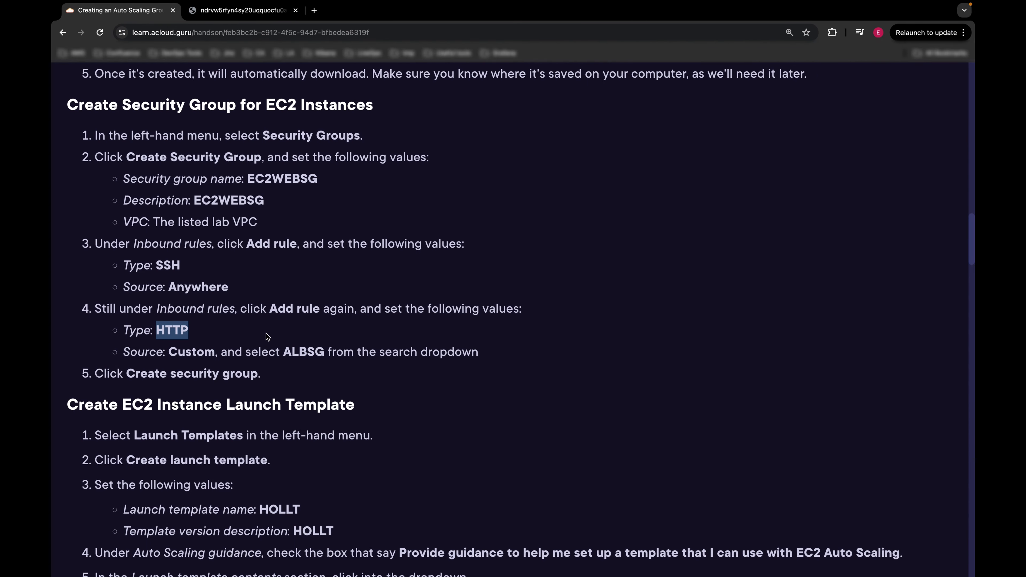
{"action": "left_click_drag", "start_coordinate": [79, 394], "coordinate": [236, 398]}
{"action": "scroll", "coordinate": [349, 387], "scroll_direction": "down", "scroll_amount": 2}
{"action": "scroll", "coordinate": [373, 366], "scroll_direction": "down", "scroll_amount": 4}
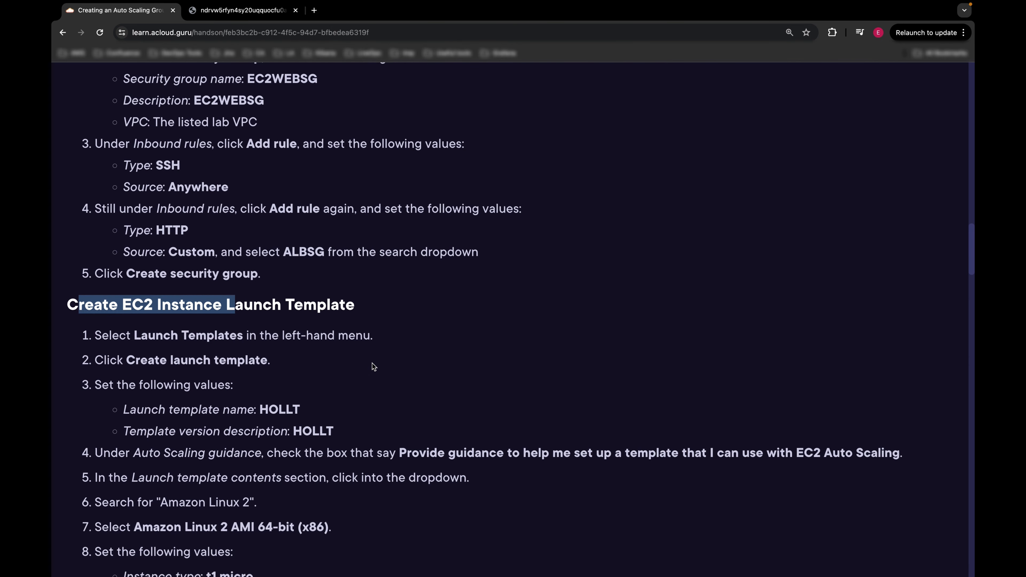
{"action": "scroll", "coordinate": [362, 336], "scroll_direction": "down", "scroll_amount": 1}
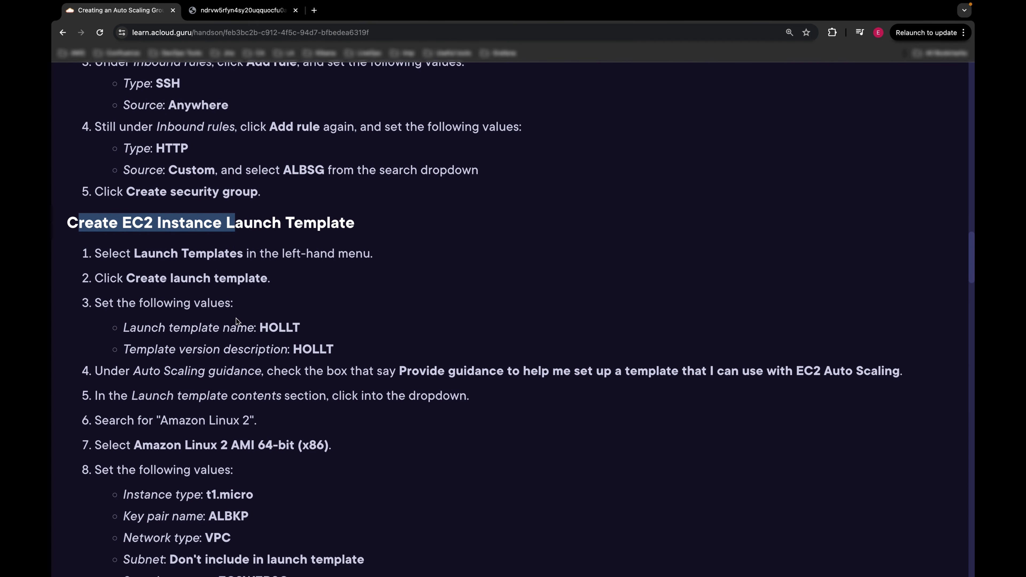
{"action": "double_click", "coordinate": [282, 326]}
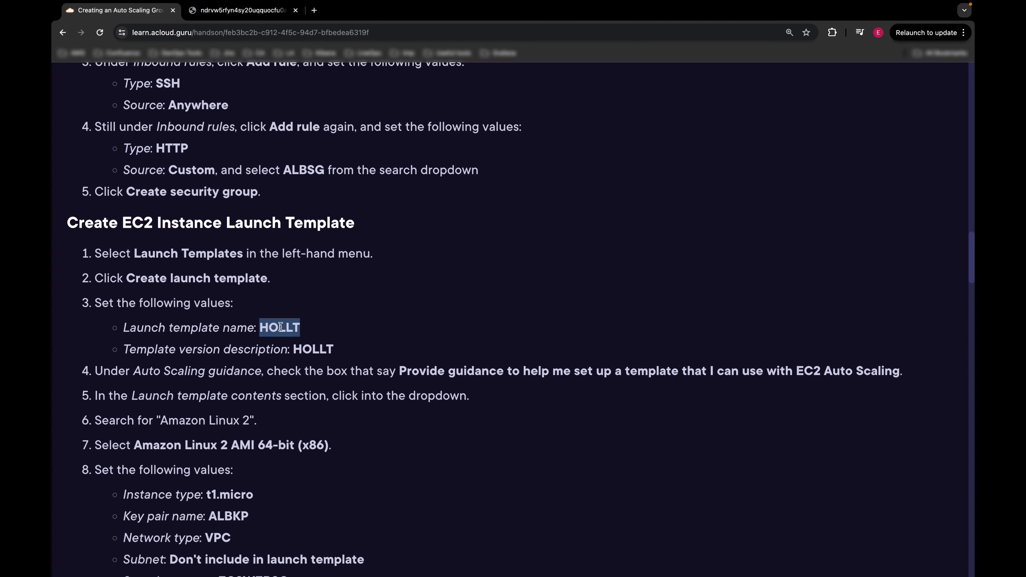
{"action": "scroll", "coordinate": [380, 292], "scroll_direction": "down", "scroll_amount": 4}
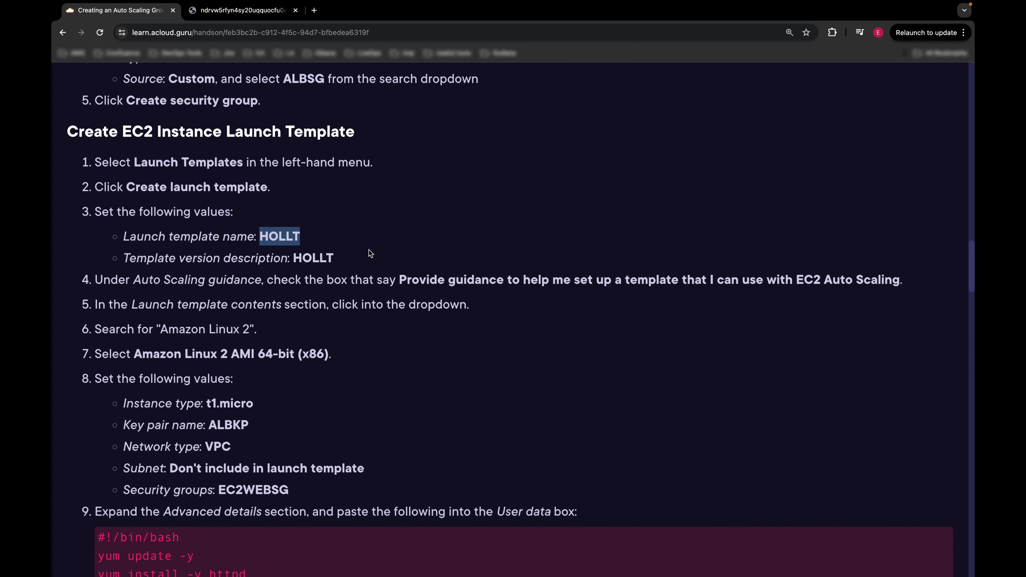
{"action": "key", "text": "ctrl+Left"}
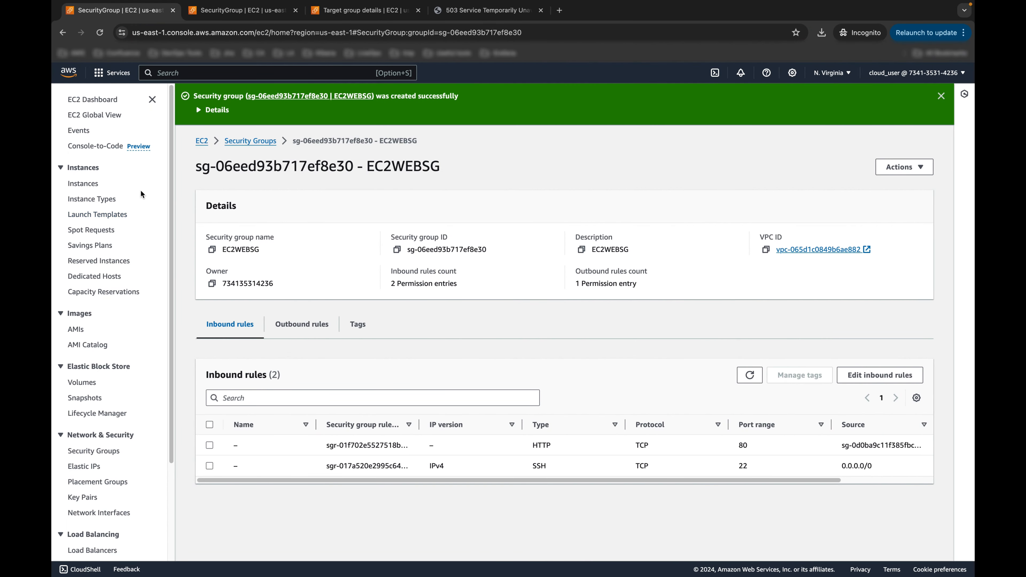
Step: Begin a new launch template named HOLLT with version description HOLLT
{"action": "left_click", "coordinate": [105, 216]}
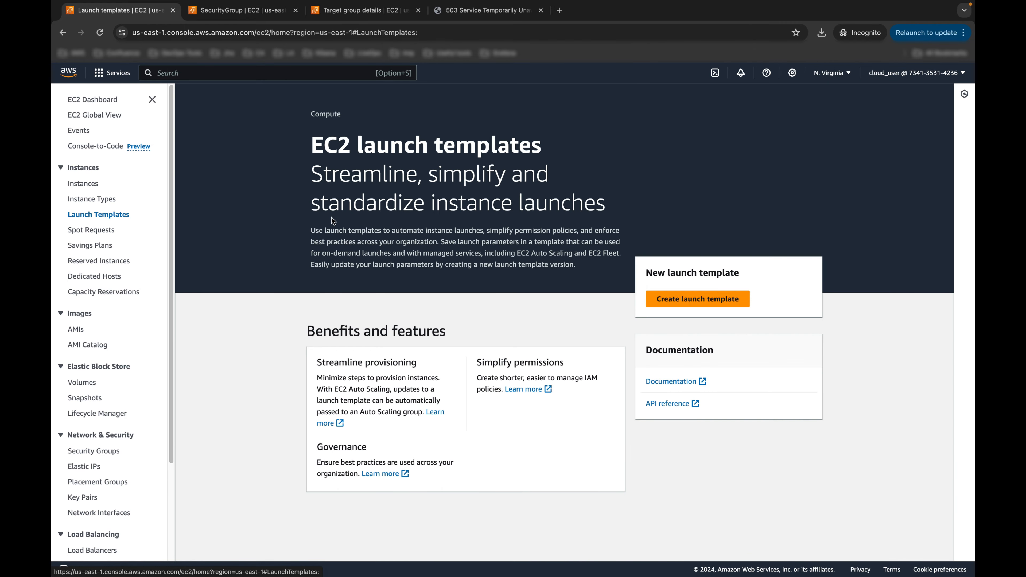
{"action": "left_click", "coordinate": [662, 298]}
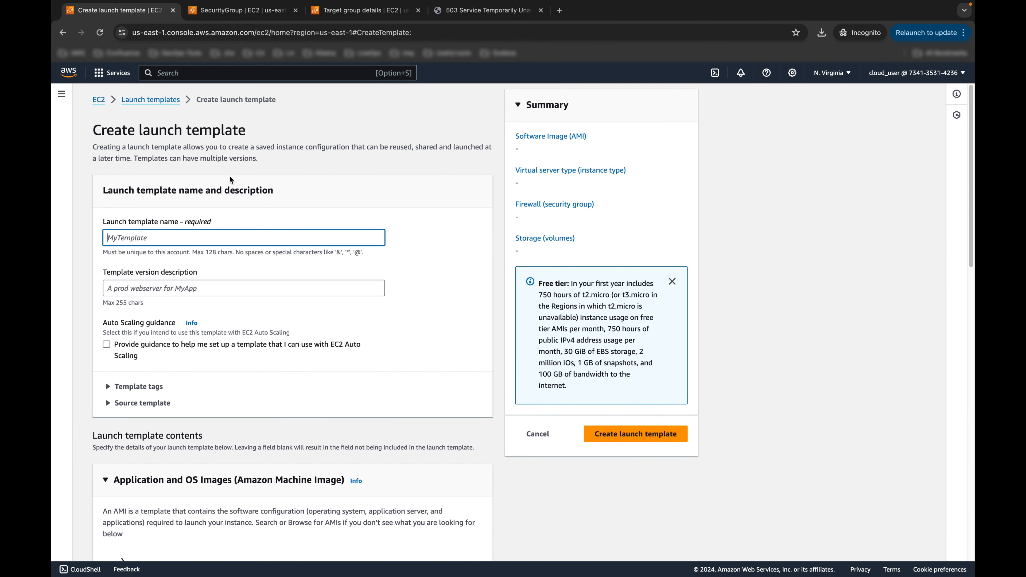
{"action": "type", "text": "HOLLT"}
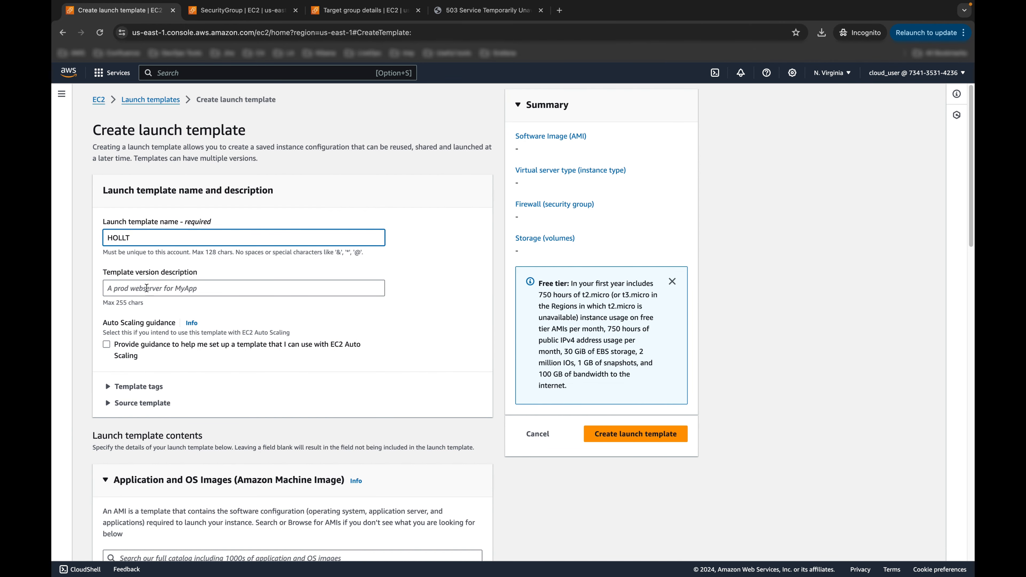
{"action": "left_click", "coordinate": [146, 288]}
{"action": "type", "text": "HOLLT"}
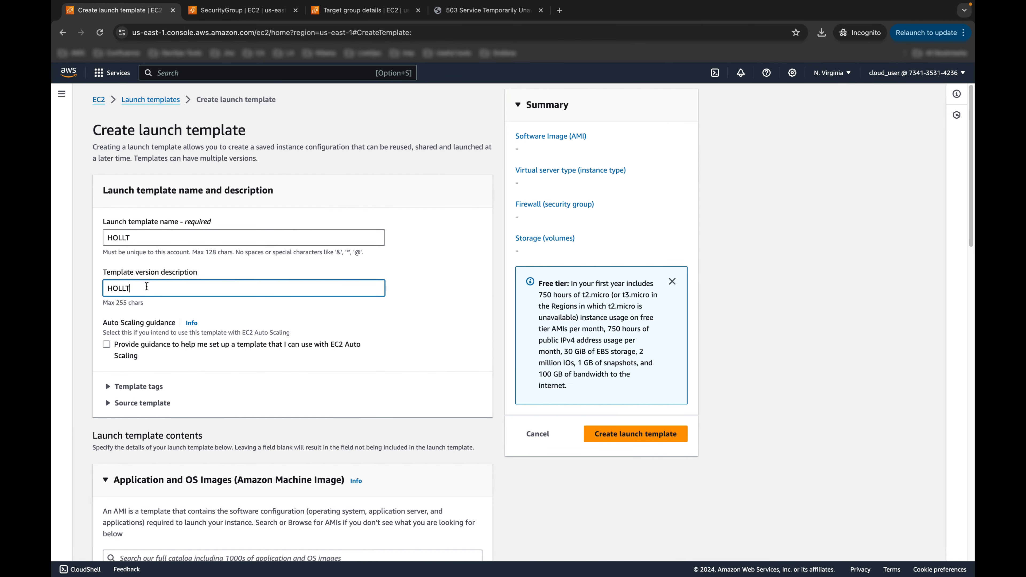
{"action": "scroll", "coordinate": [231, 343], "scroll_direction": "down", "scroll_amount": 3}
{"action": "scroll", "coordinate": [226, 332], "scroll_direction": "down", "scroll_amount": 3}
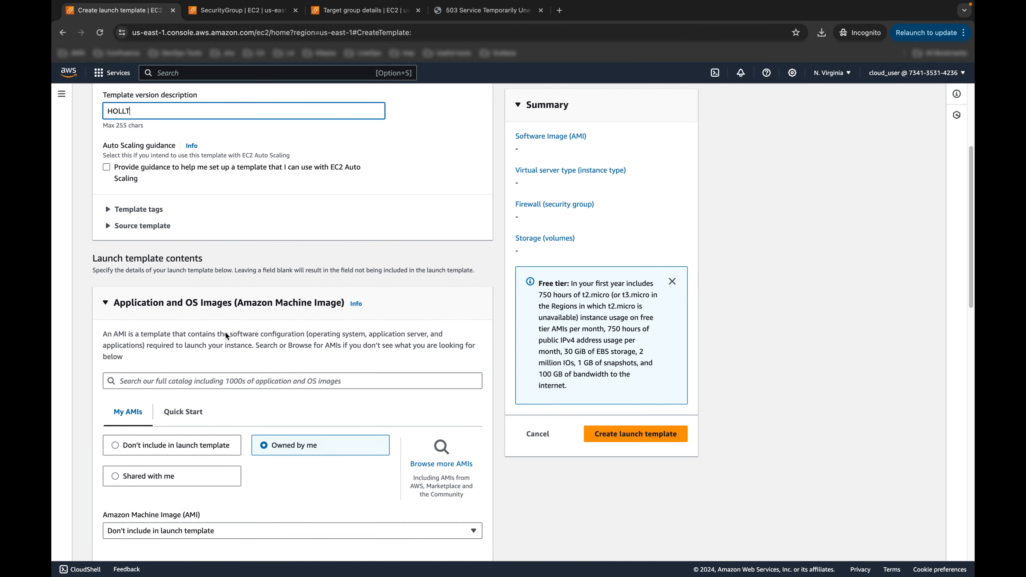
{"action": "scroll", "coordinate": [444, 439], "scroll_direction": "down", "scroll_amount": 2}
Step: Search the full AMI catalog and select Amazon Linux 2023, as the lab guide specifies
{"action": "left_click", "coordinate": [440, 433]}
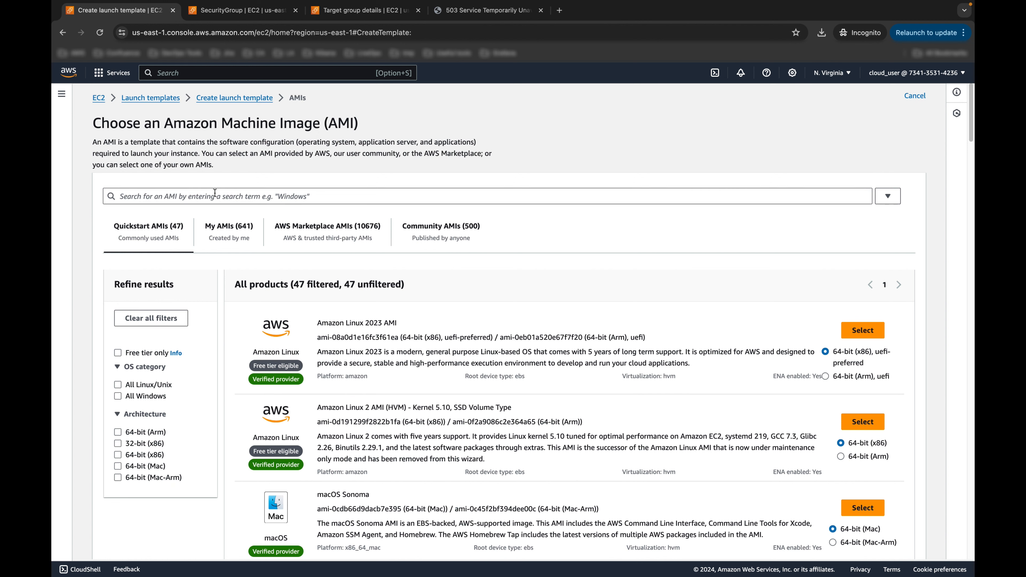
{"action": "left_click", "coordinate": [215, 193]}
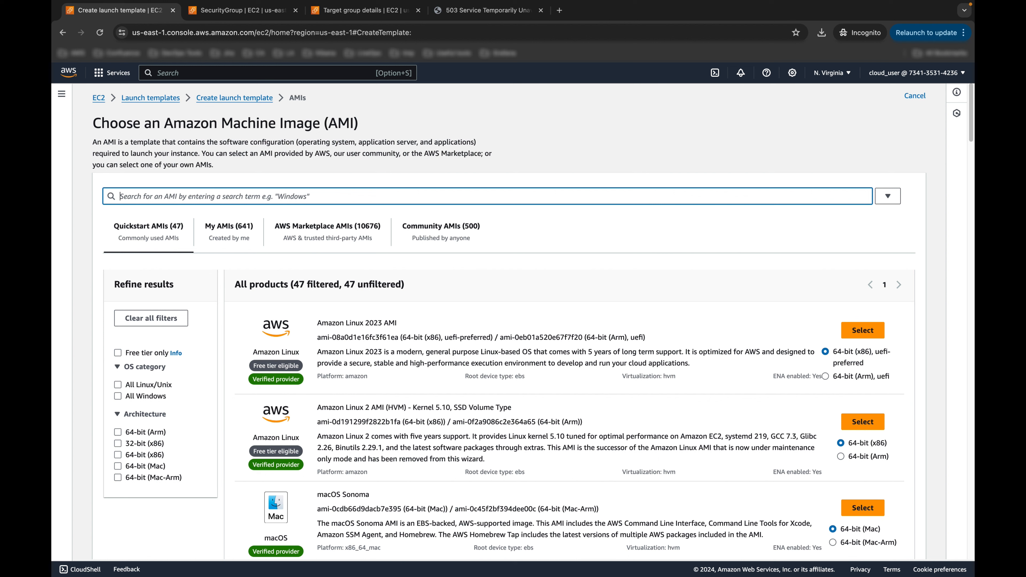
{"action": "type", "text": "ami"}
{"action": "key", "text": "BackSpace"}
{"action": "key", "text": "BackSpace"}
{"action": "key", "text": "BackSpace"}
{"action": "type", "text": "al"}
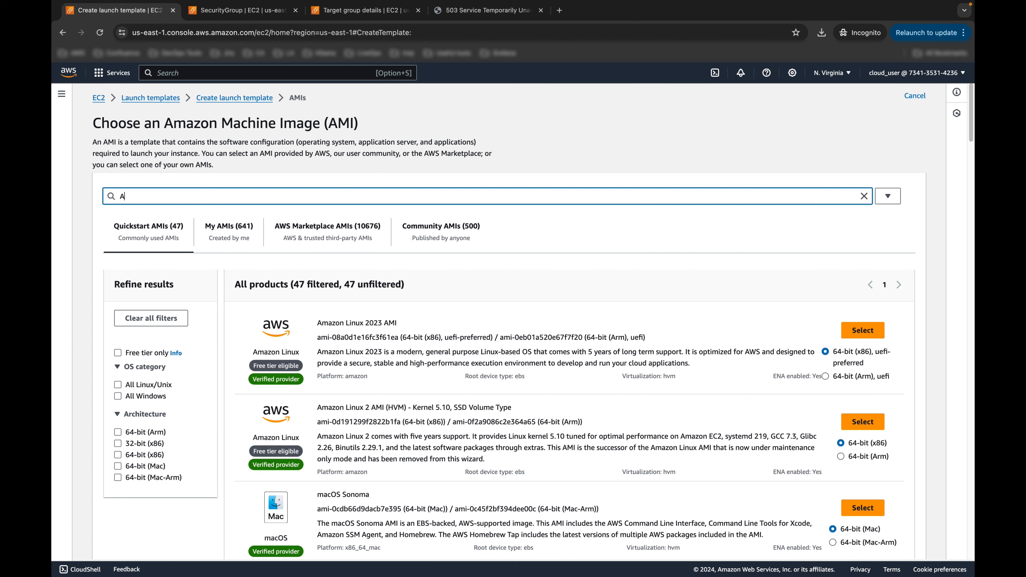
{"action": "key", "text": "BackSpace"}
{"action": "key", "text": "BackSpace"}
{"action": "type", "text": "AMI"}
{"action": "scroll", "coordinate": [510, 365], "scroll_direction": "down", "scroll_amount": 1}
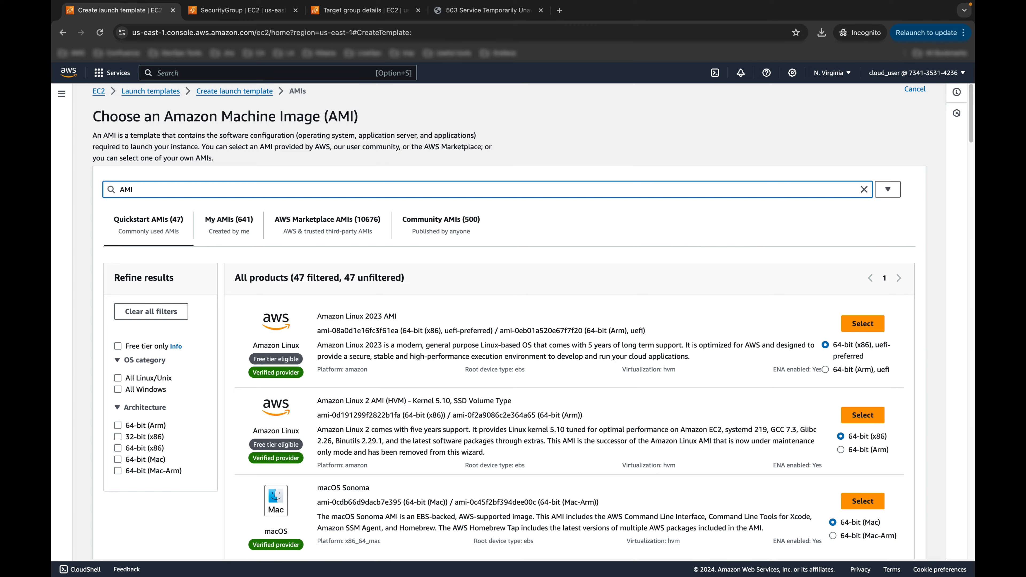
{"action": "key", "text": "ctrl+Right"}
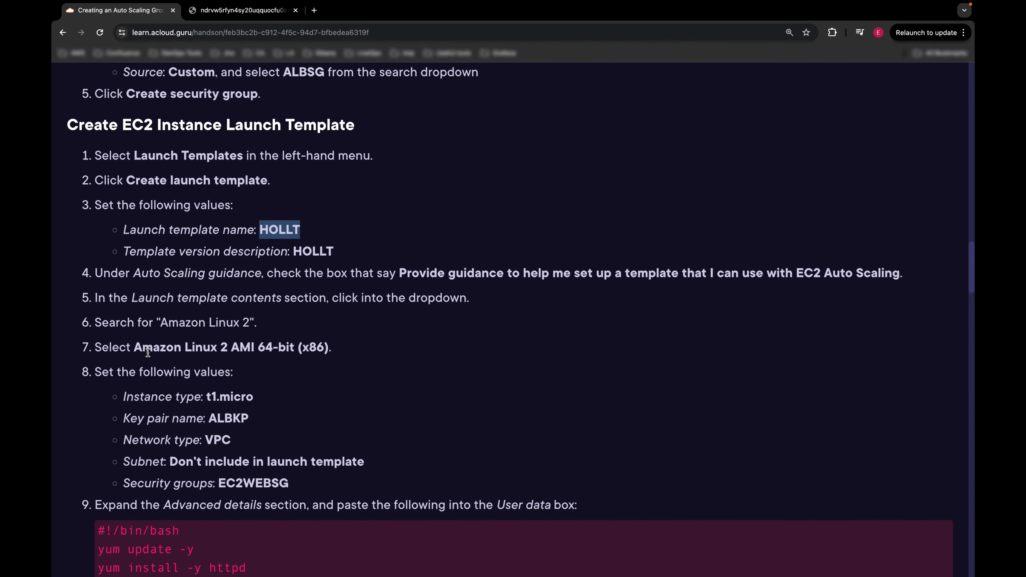
{"action": "left_click_drag", "start_coordinate": [134, 348], "coordinate": [253, 346]}
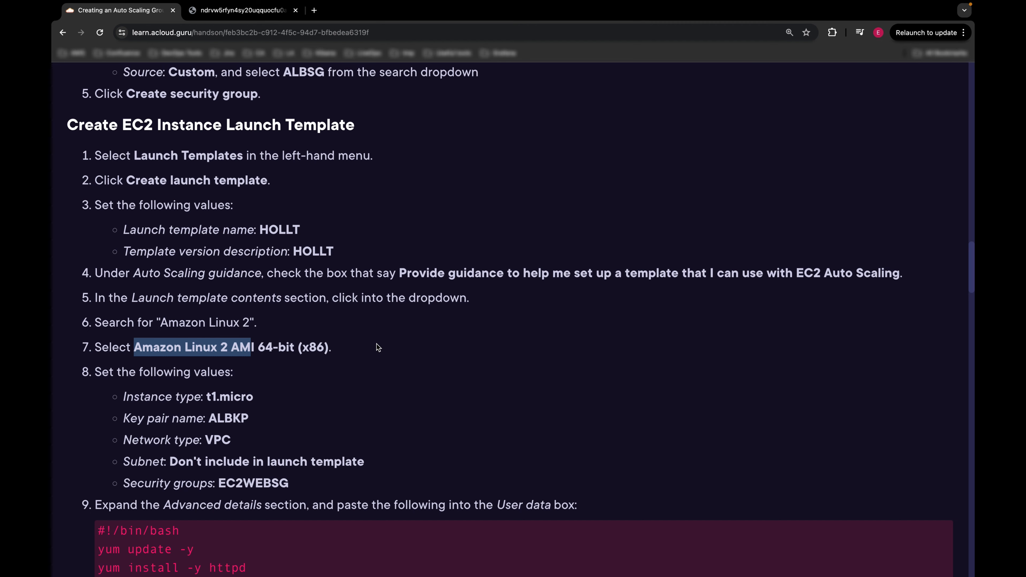
{"action": "key", "text": "ctrl+Left"}
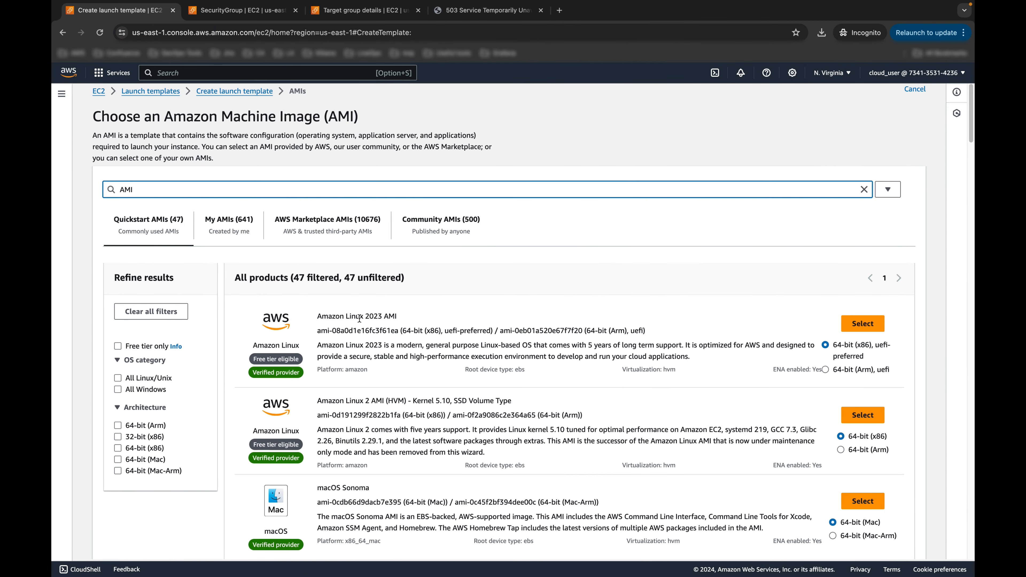
{"action": "left_click", "coordinate": [883, 324]}
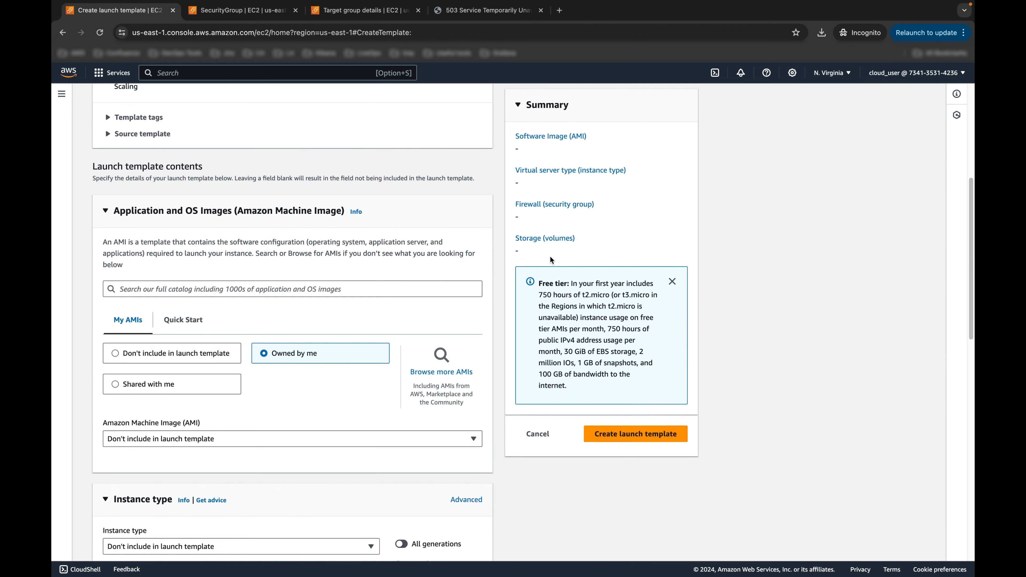
Step: Check the lab guide for the required instance type and subnet values
{"action": "key", "text": "ctrl+Right"}
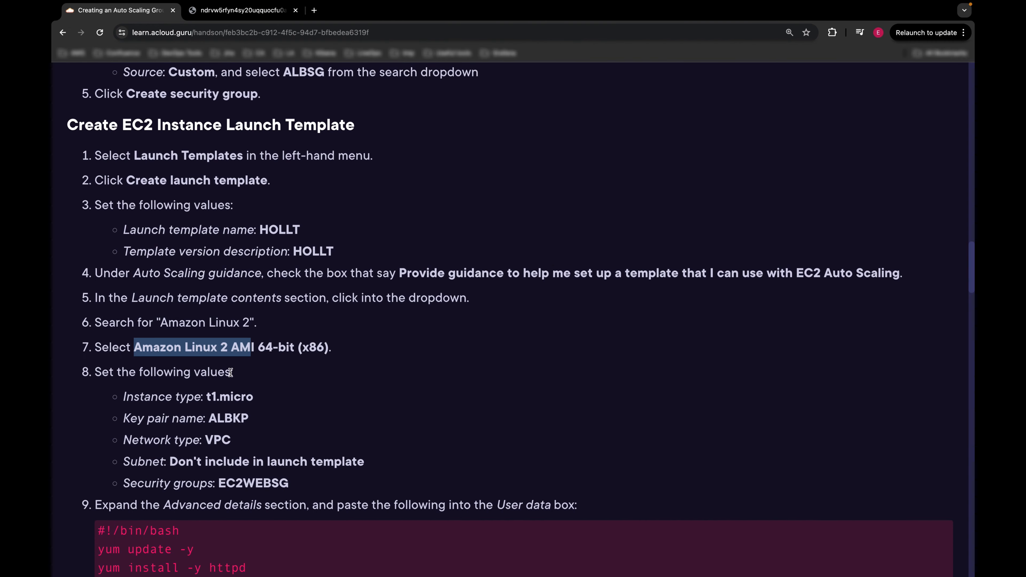
{"action": "scroll", "coordinate": [230, 372], "scroll_direction": "down", "scroll_amount": 1}
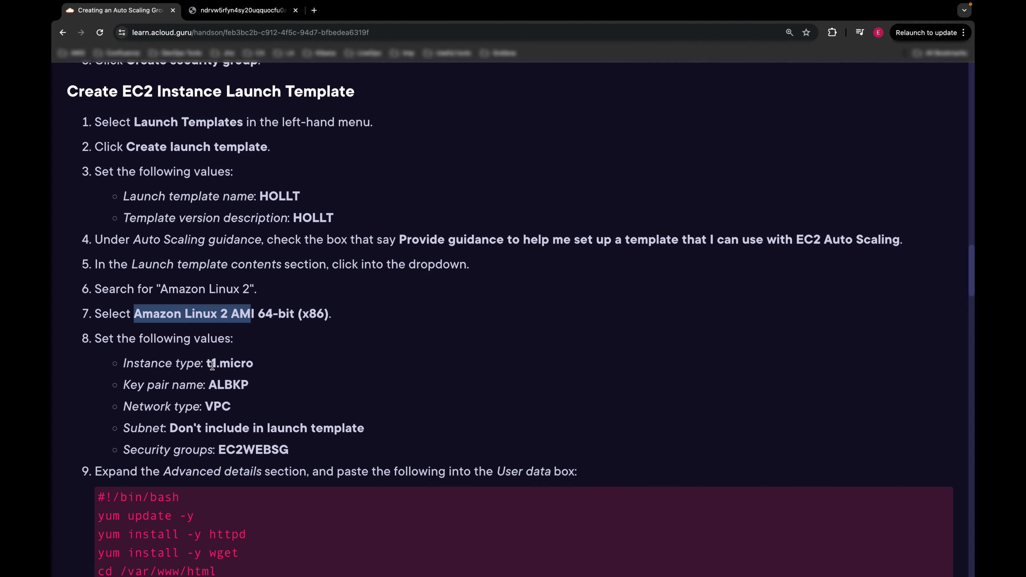
{"action": "left_click", "coordinate": [212, 366]}
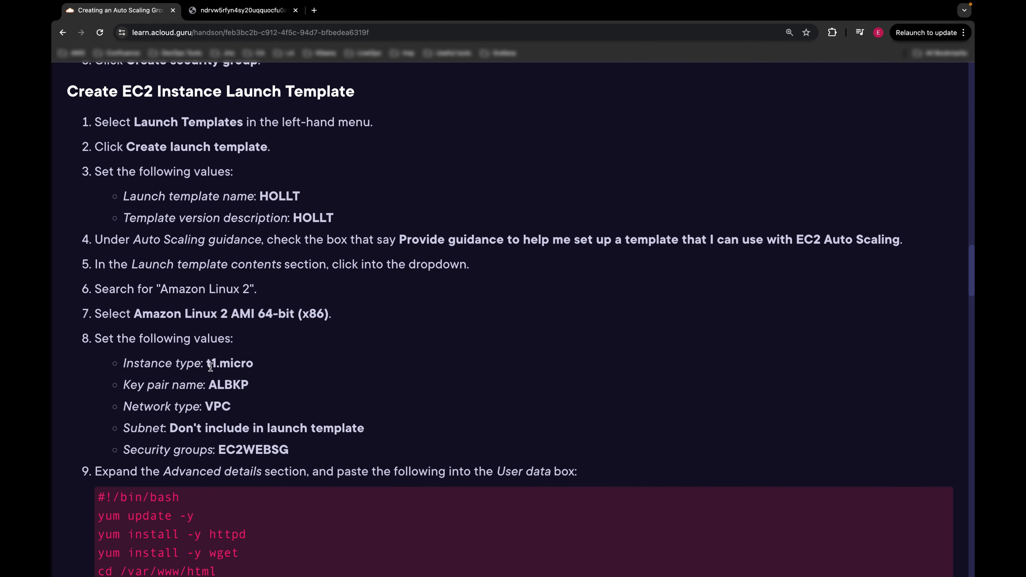
{"action": "left_click_drag", "start_coordinate": [206, 365], "coordinate": [263, 362]}
{"action": "scroll", "coordinate": [278, 351], "scroll_direction": "down", "scroll_amount": 1}
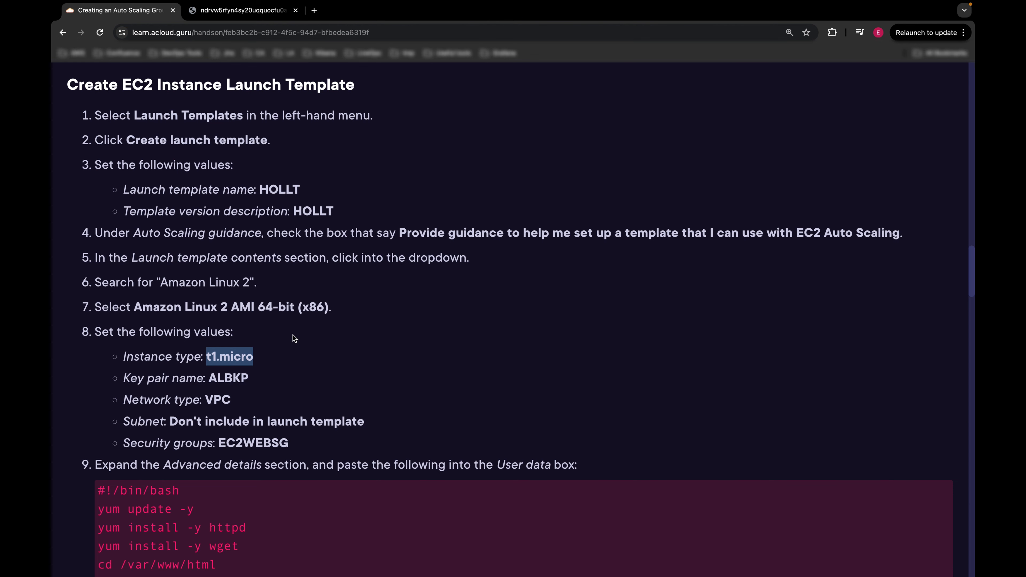
{"action": "scroll", "coordinate": [293, 334], "scroll_direction": "down", "scroll_amount": 2}
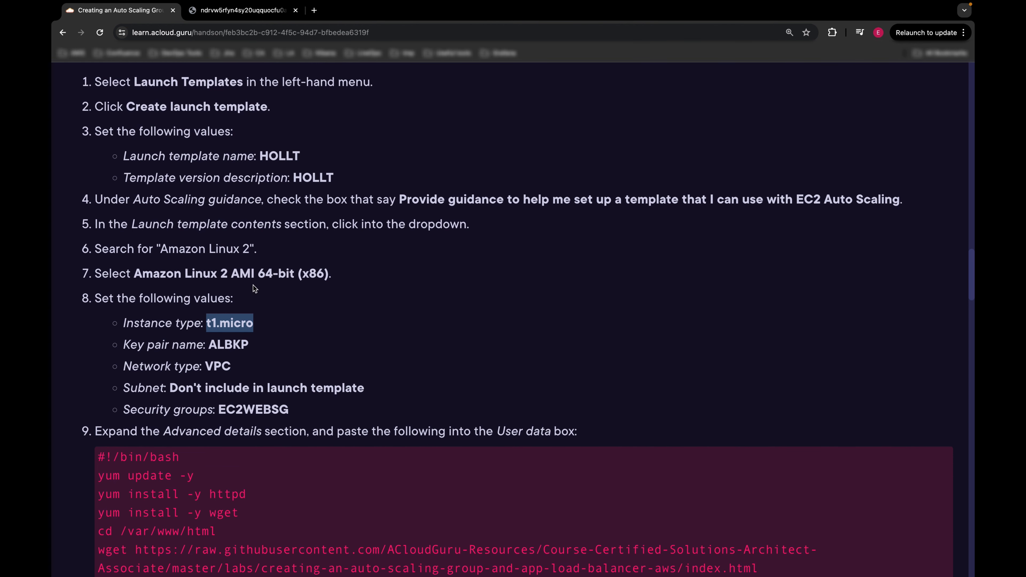
{"action": "scroll", "coordinate": [221, 360], "scroll_direction": "down", "scroll_amount": 2}
{"action": "left_click_drag", "start_coordinate": [169, 355], "coordinate": [365, 355]}
{"action": "scroll", "coordinate": [360, 319], "scroll_direction": "down", "scroll_amount": 1}
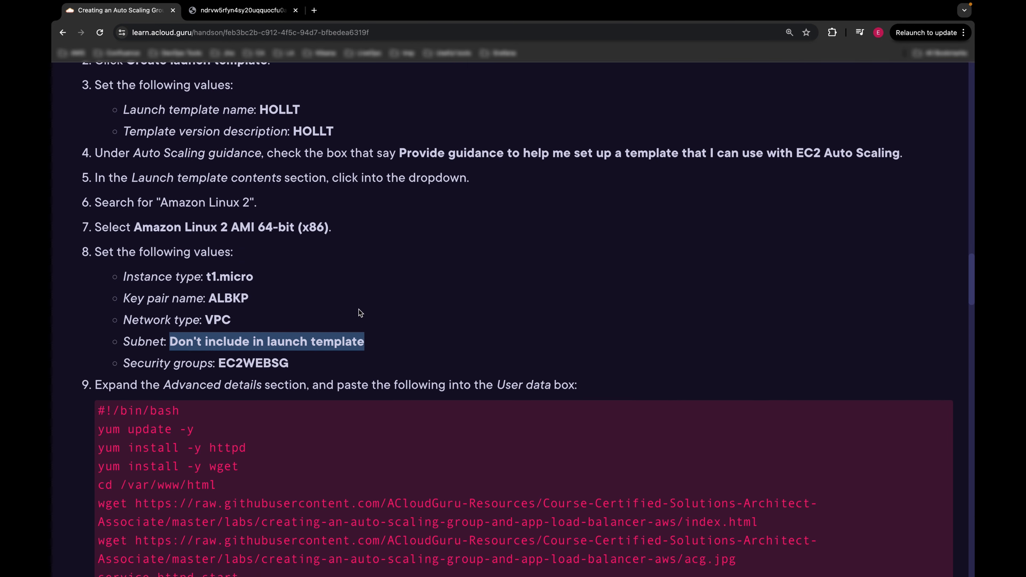
{"action": "left_click", "coordinate": [360, 291]}
Step: Set the launch template's instance type to t3.micro
{"action": "key", "text": "super+Tab"}
{"action": "scroll", "coordinate": [365, 300], "scroll_direction": "down", "scroll_amount": 1}
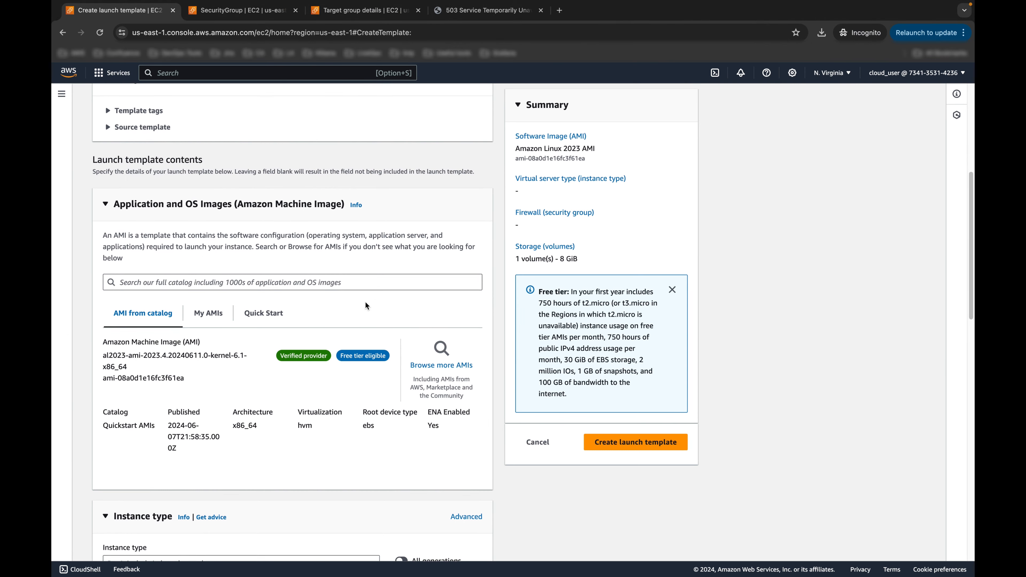
{"action": "scroll", "coordinate": [187, 339], "scroll_direction": "down", "scroll_amount": 4}
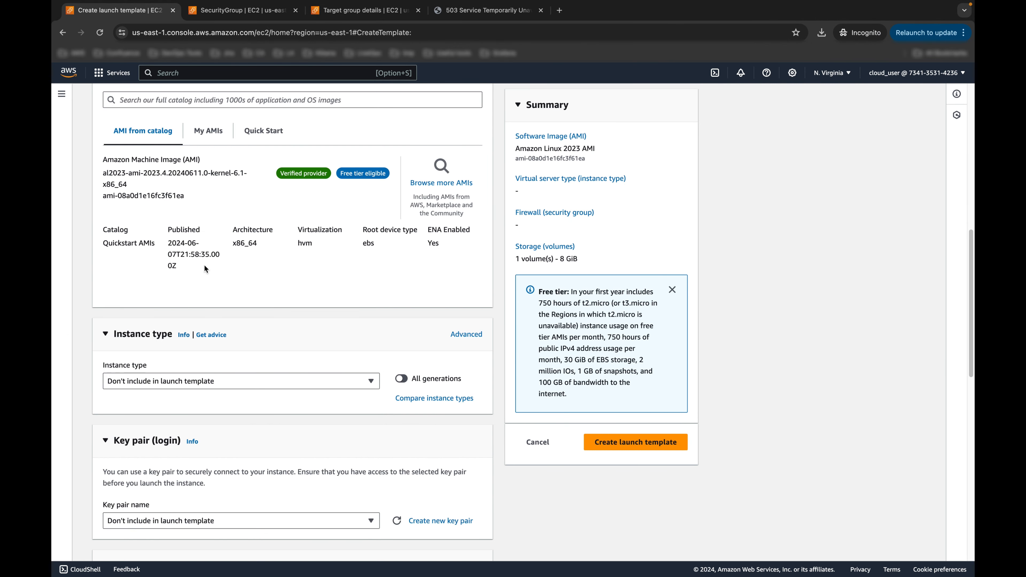
{"action": "scroll", "coordinate": [276, 334], "scroll_direction": "down", "scroll_amount": 1}
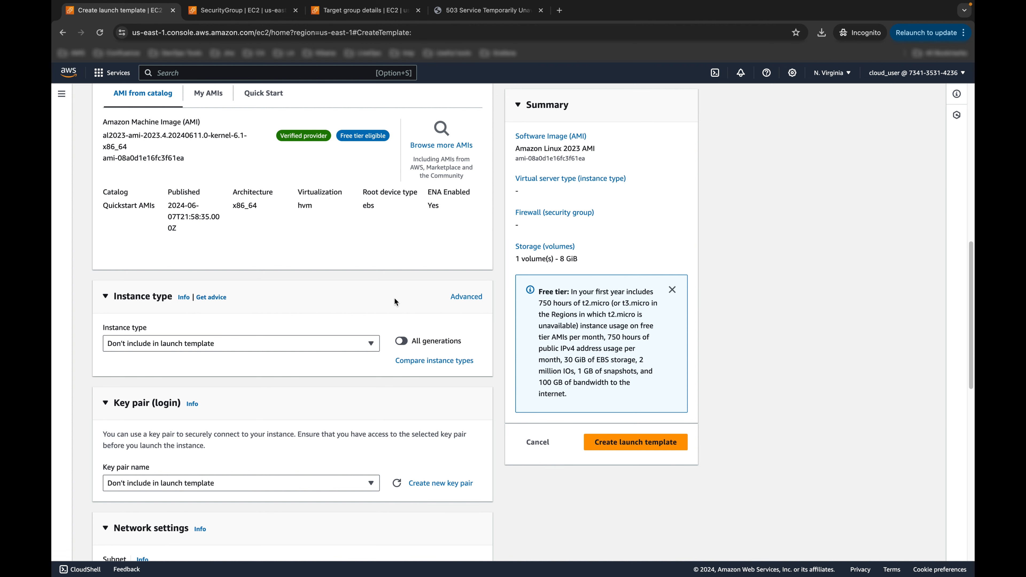
{"action": "left_click", "coordinate": [283, 348]}
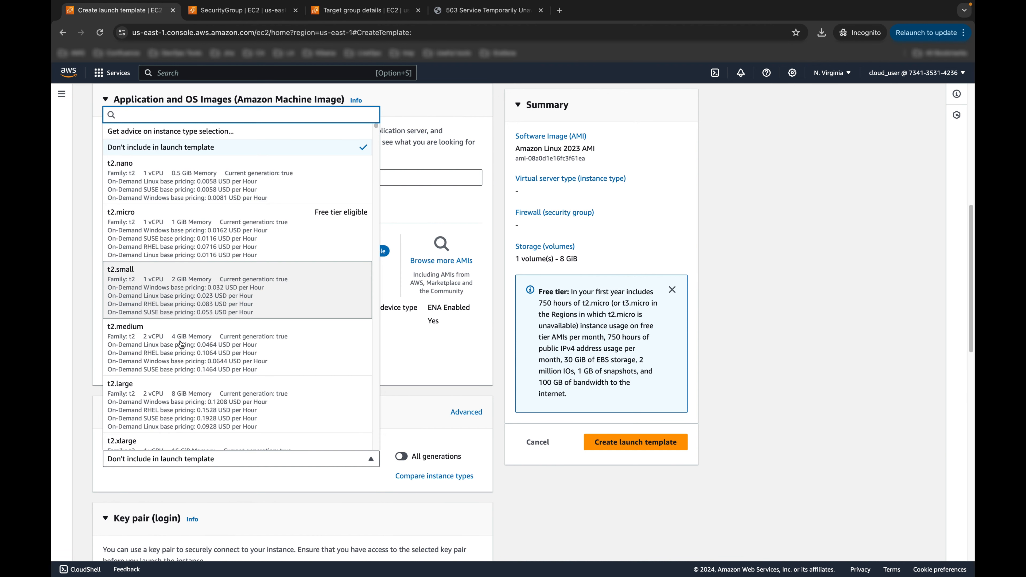
{"action": "scroll", "coordinate": [177, 368], "scroll_direction": "down", "scroll_amount": 1}
{"action": "scroll", "coordinate": [177, 367], "scroll_direction": "down", "scroll_amount": 7}
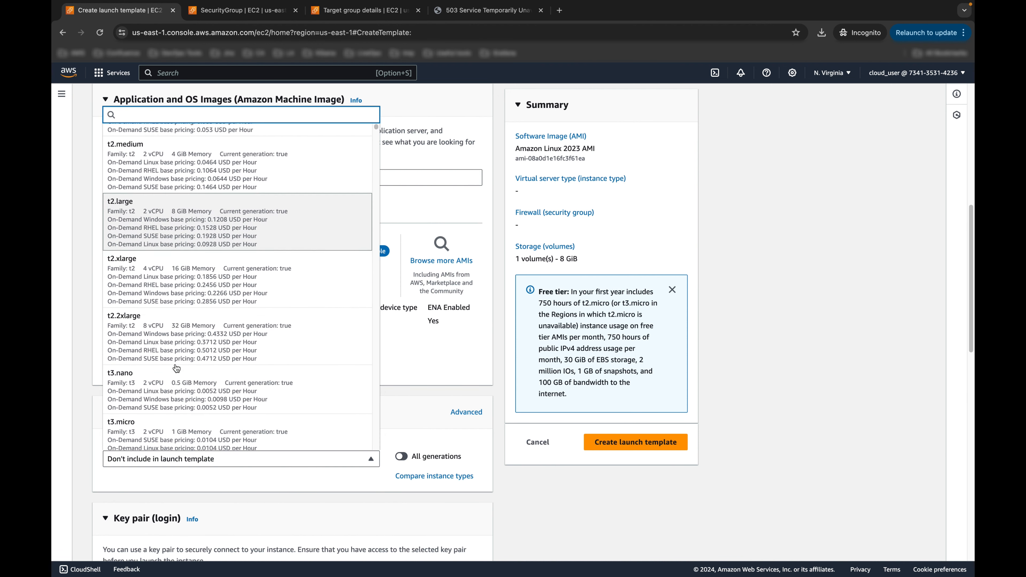
{"action": "left_click", "coordinate": [167, 306]}
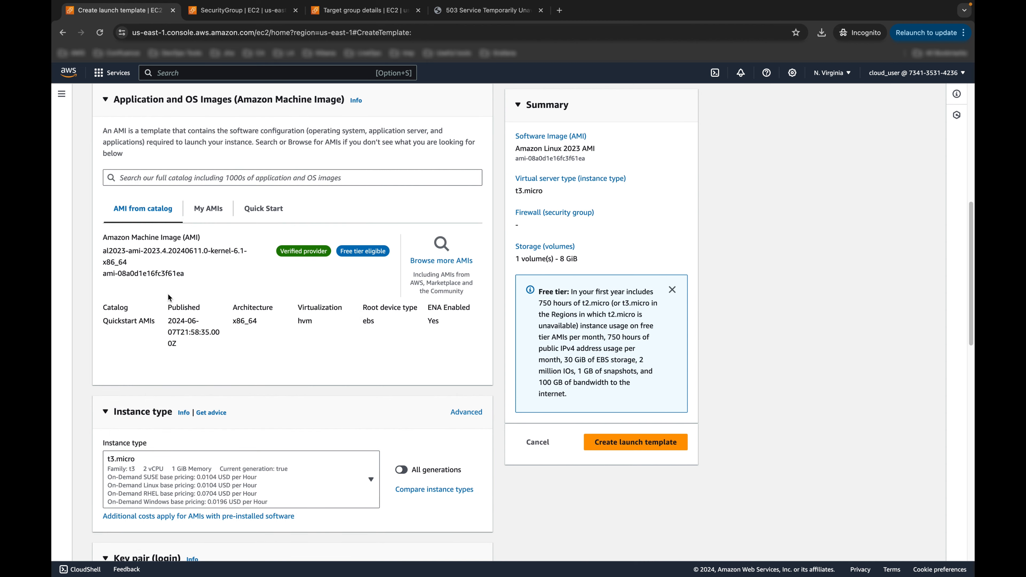
{"action": "scroll", "coordinate": [298, 346], "scroll_direction": "down", "scroll_amount": 1}
Step: Assign key pair ALBKP and security group EC2WEBSG to the launch template
{"action": "key", "text": "ctrl+Right"}
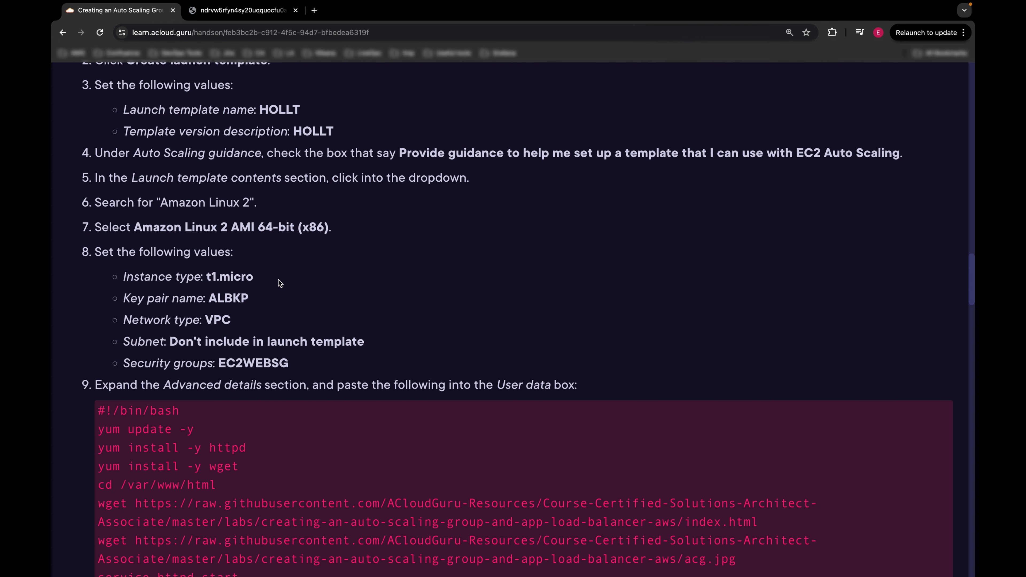
{"action": "scroll", "coordinate": [280, 283], "scroll_direction": "down", "scroll_amount": 1}
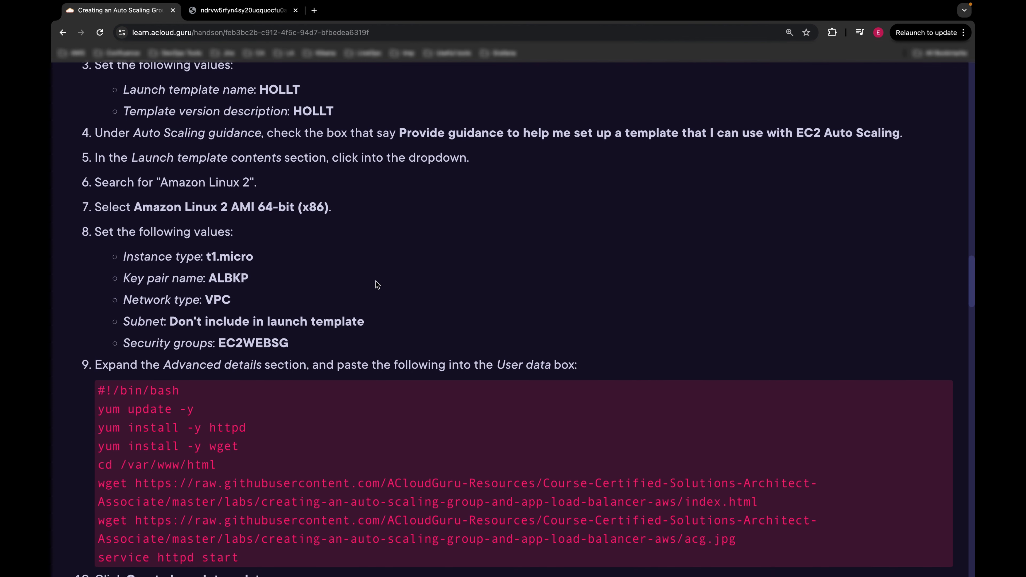
{"action": "key", "text": "ctrl+Left"}
{"action": "scroll", "coordinate": [376, 283], "scroll_direction": "down", "scroll_amount": 5}
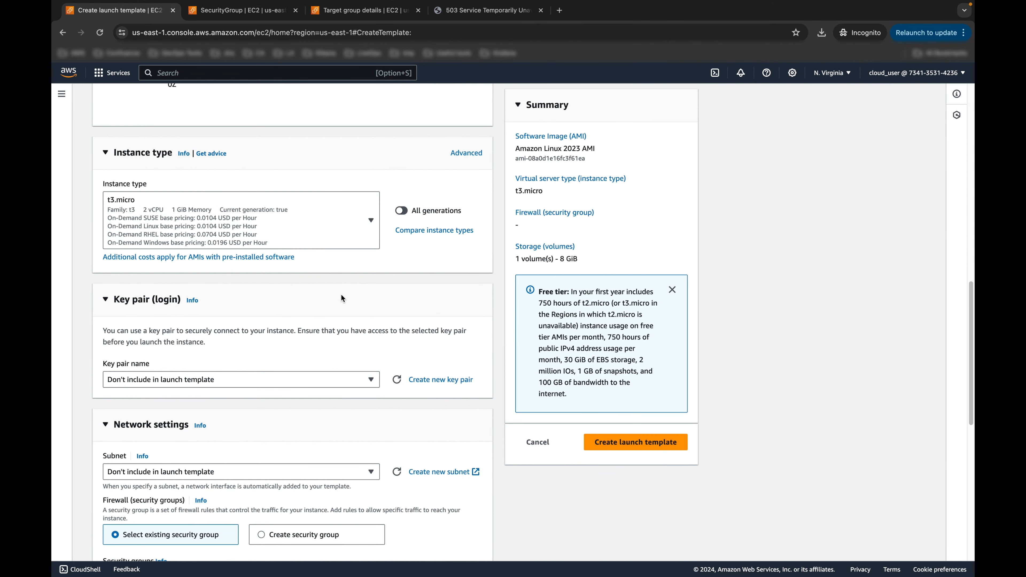
{"action": "left_click", "coordinate": [206, 379]}
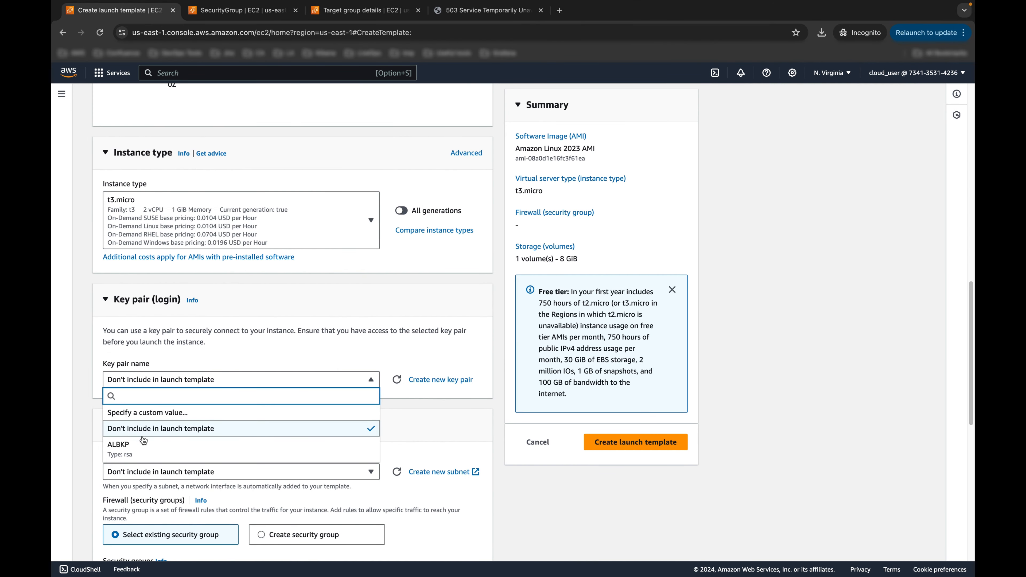
{"action": "left_click", "coordinate": [161, 449]}
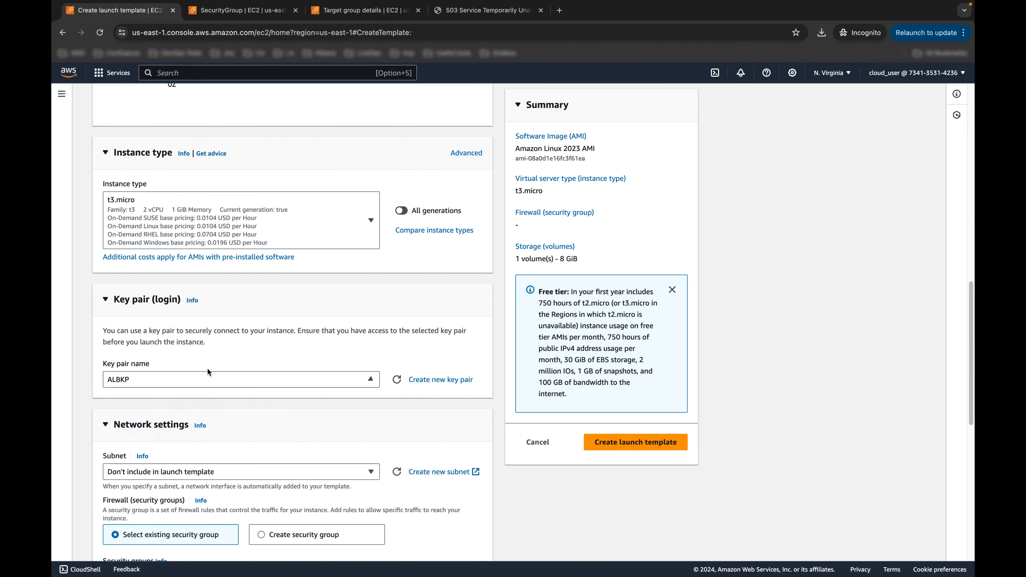
{"action": "scroll", "coordinate": [262, 315], "scroll_direction": "down", "scroll_amount": 2}
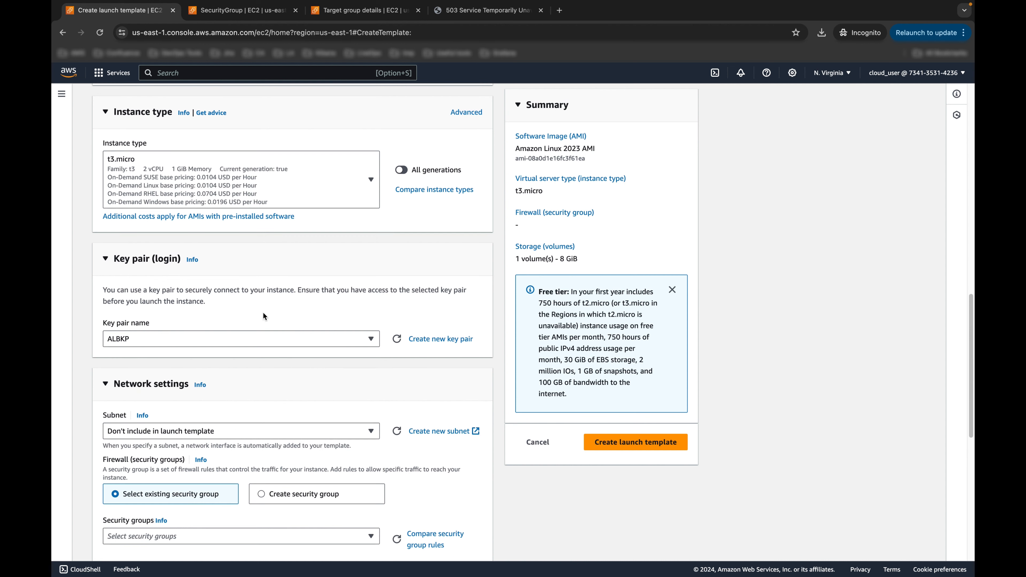
{"action": "scroll", "coordinate": [272, 288], "scroll_direction": "down", "scroll_amount": 6}
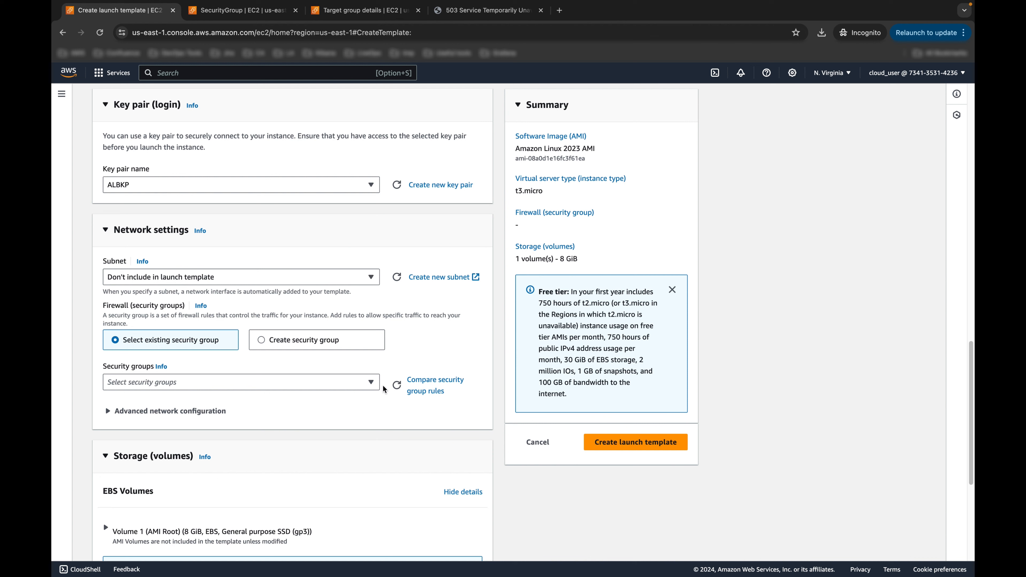
{"action": "left_click", "coordinate": [364, 382]}
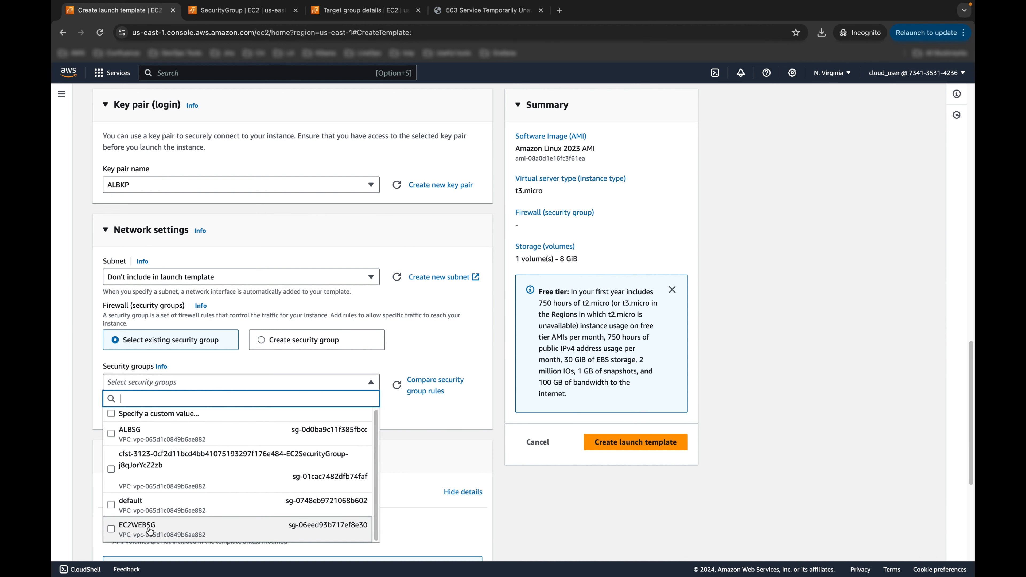
{"action": "left_click", "coordinate": [141, 531]}
Step: Expand Advanced details and put the cursor in the User data field
{"action": "scroll", "coordinate": [315, 429], "scroll_direction": "down", "scroll_amount": 5}
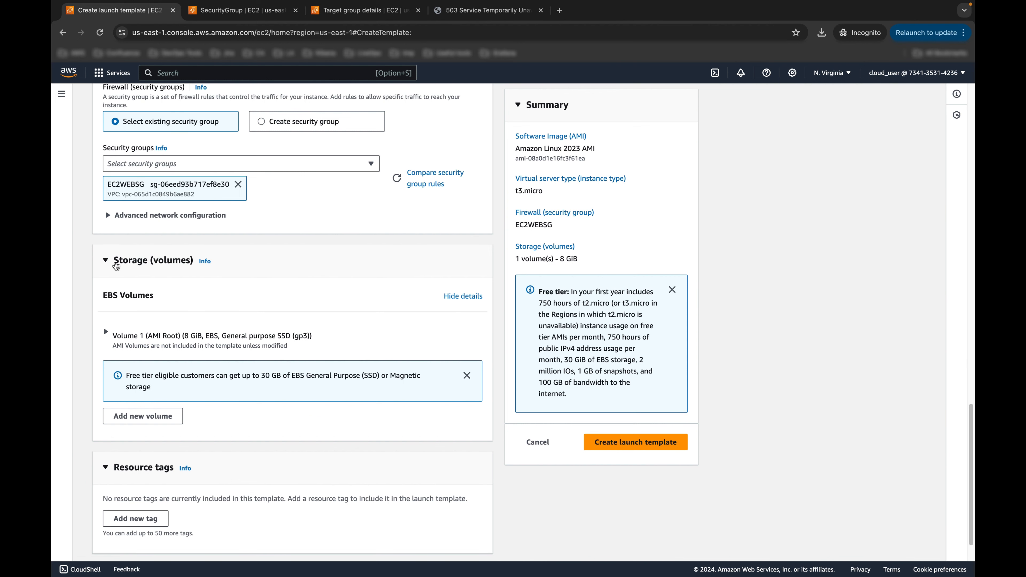
{"action": "scroll", "coordinate": [295, 267], "scroll_direction": "down", "scroll_amount": 2}
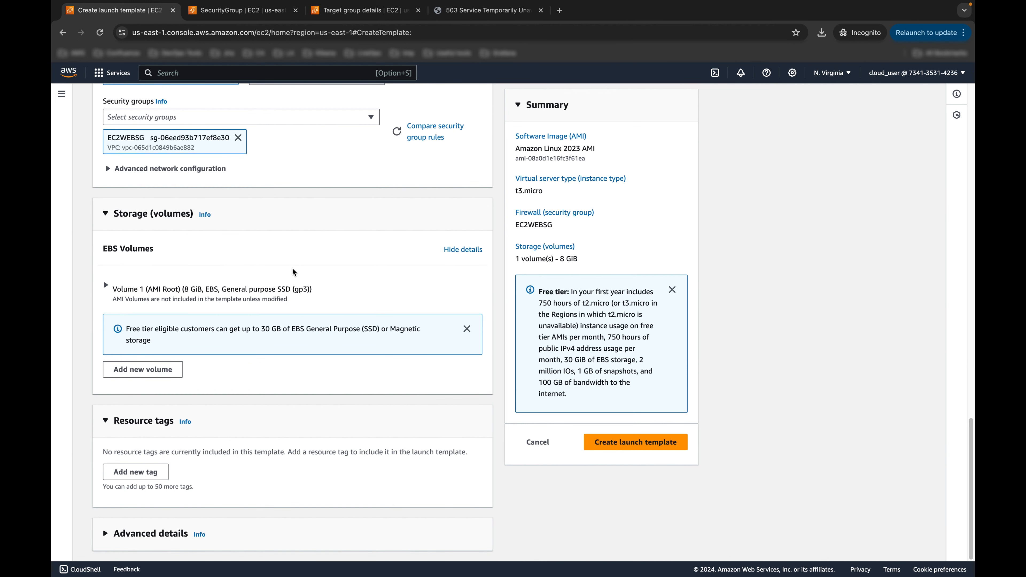
{"action": "left_click", "coordinate": [133, 534]}
{"action": "scroll", "coordinate": [218, 404], "scroll_direction": "down", "scroll_amount": 5}
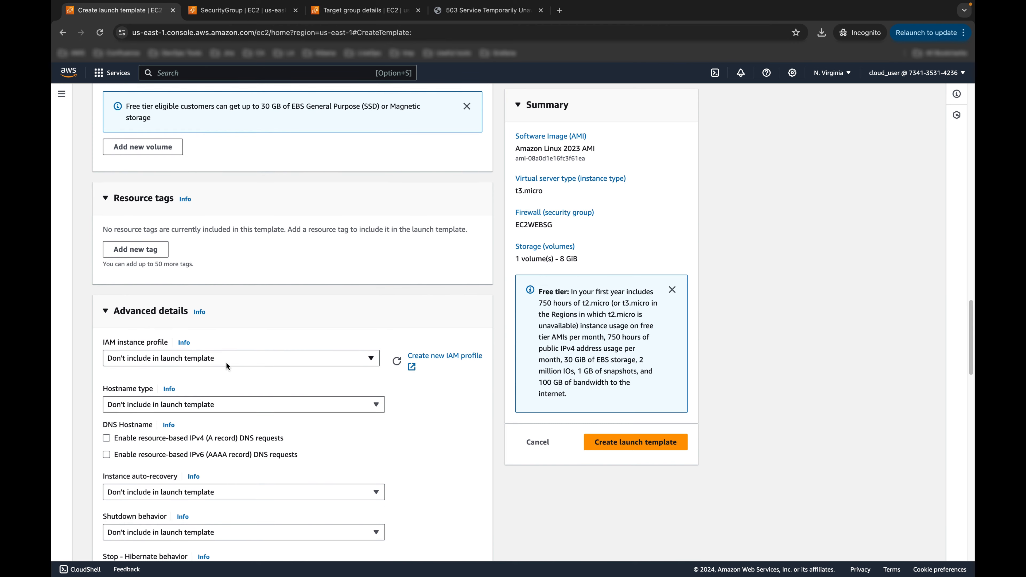
{"action": "scroll", "coordinate": [227, 362], "scroll_direction": "down", "scroll_amount": 5}
{"action": "scroll", "coordinate": [229, 361], "scroll_direction": "up", "scroll_amount": 5}
{"action": "scroll", "coordinate": [229, 361], "scroll_direction": "down", "scroll_amount": 15}
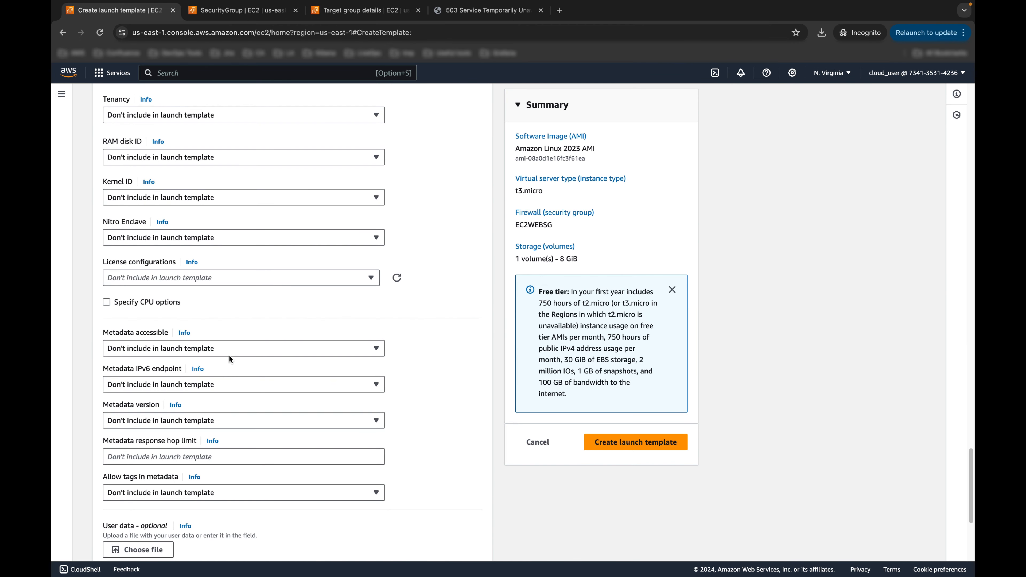
{"action": "scroll", "coordinate": [229, 358], "scroll_direction": "down", "scroll_amount": 5}
{"action": "left_click", "coordinate": [198, 375]}
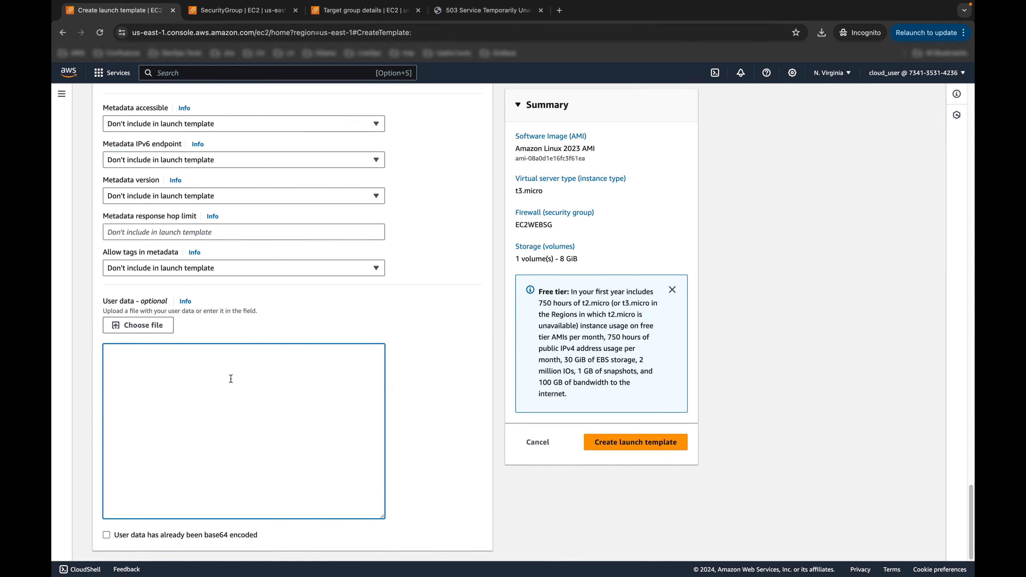
{"action": "key", "text": "ctrl+Right"}
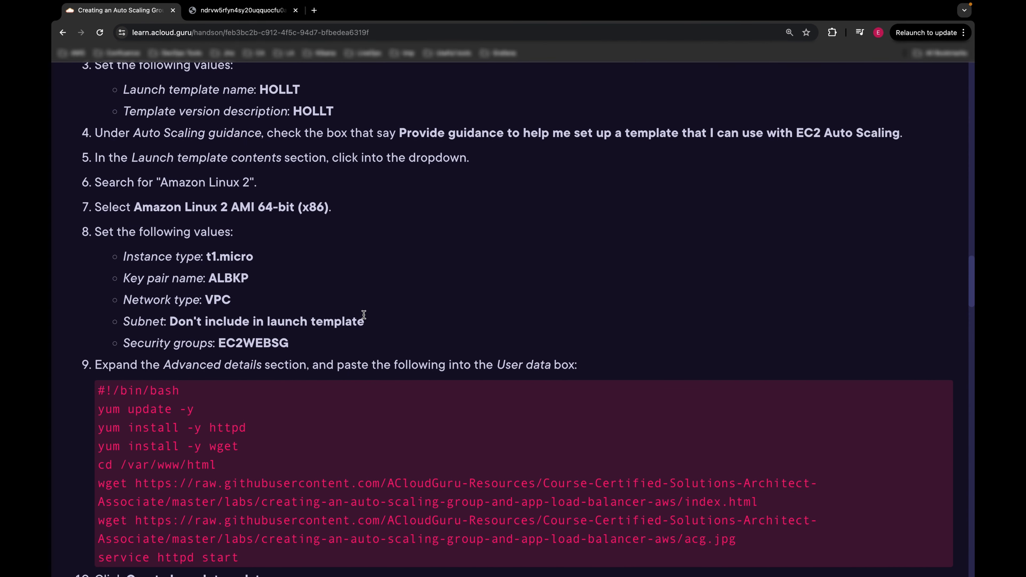
Step: Review the guide's setup script: httpd install, index.html and acg.jpg downloads, service start
{"action": "scroll", "coordinate": [362, 316], "scroll_direction": "down", "scroll_amount": 1}
{"action": "scroll", "coordinate": [275, 344], "scroll_direction": "down", "scroll_amount": 2}
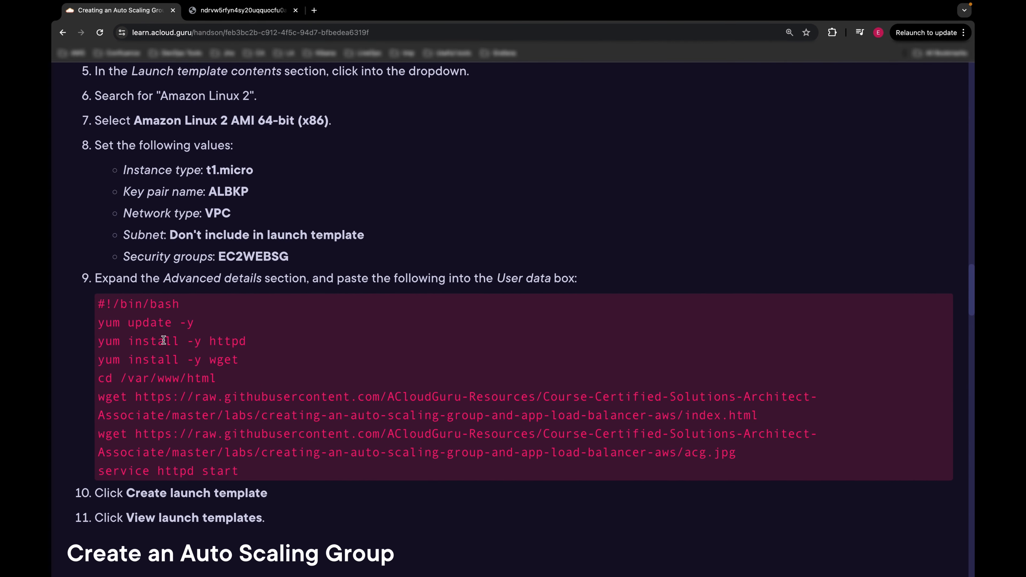
{"action": "left_click_drag", "start_coordinate": [98, 302], "coordinate": [209, 341]}
{"action": "left_click", "coordinate": [289, 377]}
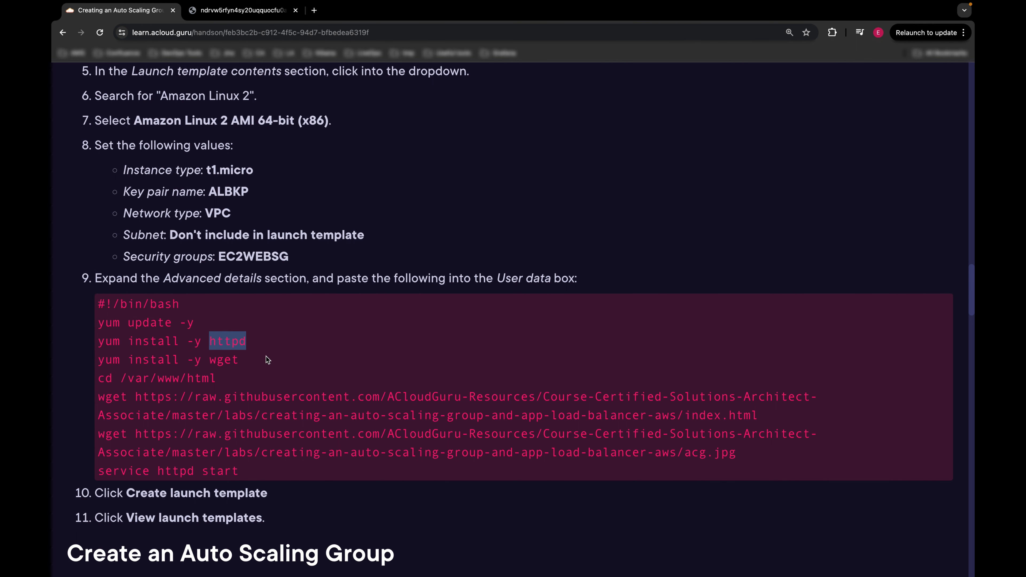
{"action": "left_click", "coordinate": [224, 361]}
{"action": "left_click_drag", "start_coordinate": [209, 362], "coordinate": [242, 365]}
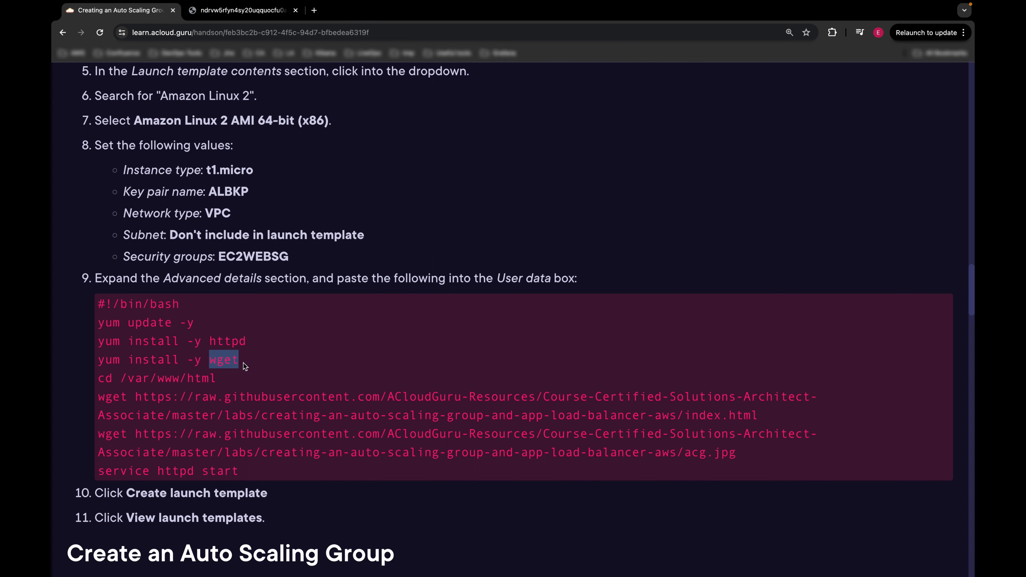
{"action": "scroll", "coordinate": [182, 388], "scroll_direction": "down", "scroll_amount": 1}
{"action": "left_click_drag", "start_coordinate": [136, 389], "coordinate": [776, 416]}
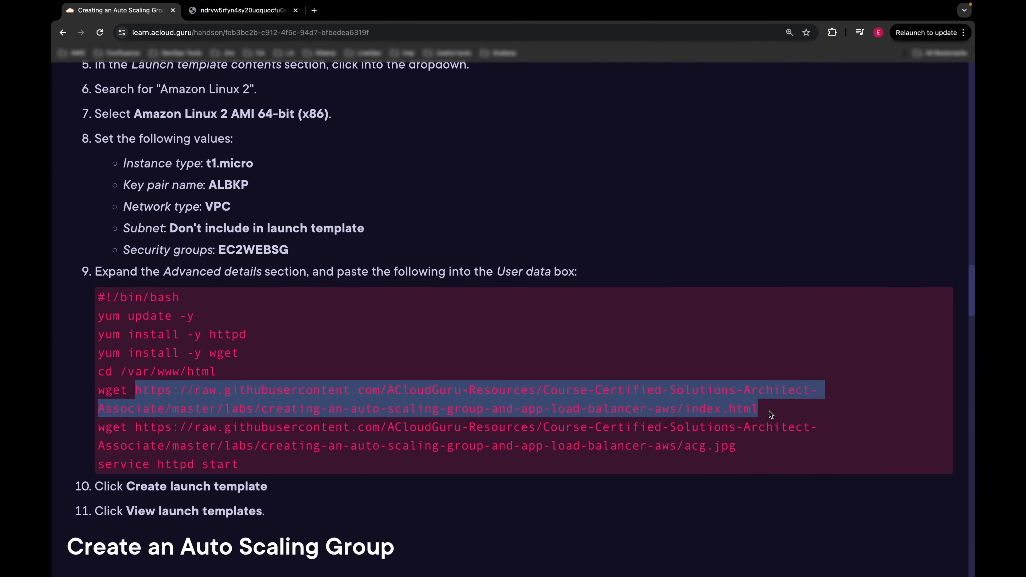
{"action": "left_click_drag", "start_coordinate": [760, 451], "coordinate": [134, 428]}
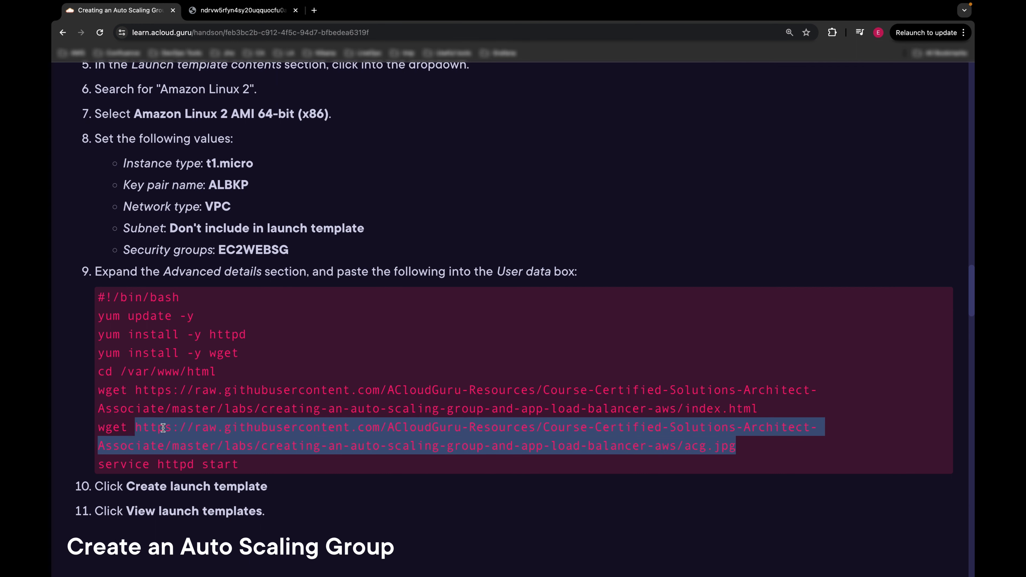
{"action": "scroll", "coordinate": [254, 402], "scroll_direction": "down", "scroll_amount": 1}
{"action": "left_click", "coordinate": [248, 453]}
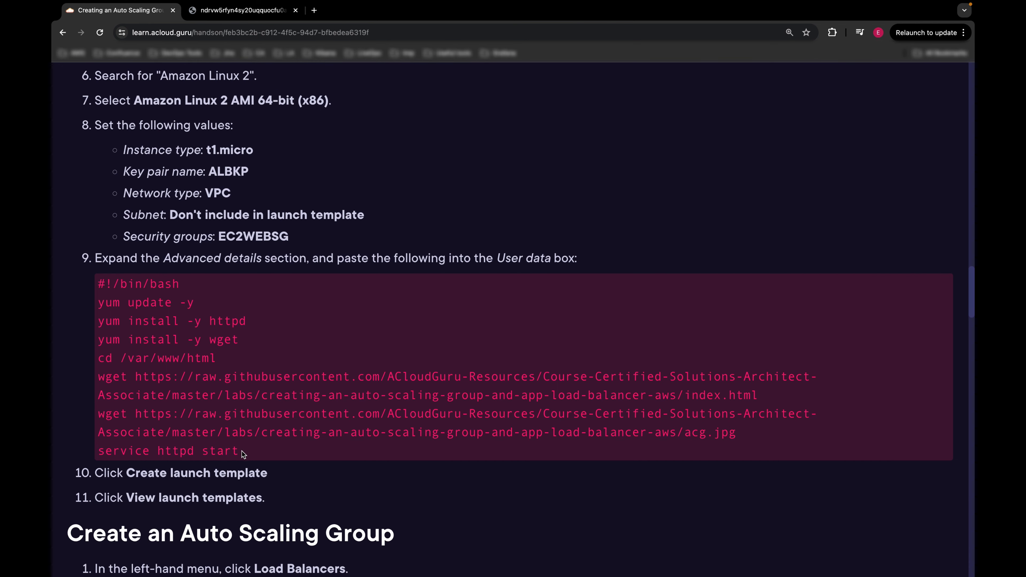
{"action": "left_click_drag", "start_coordinate": [158, 451], "coordinate": [196, 450]}
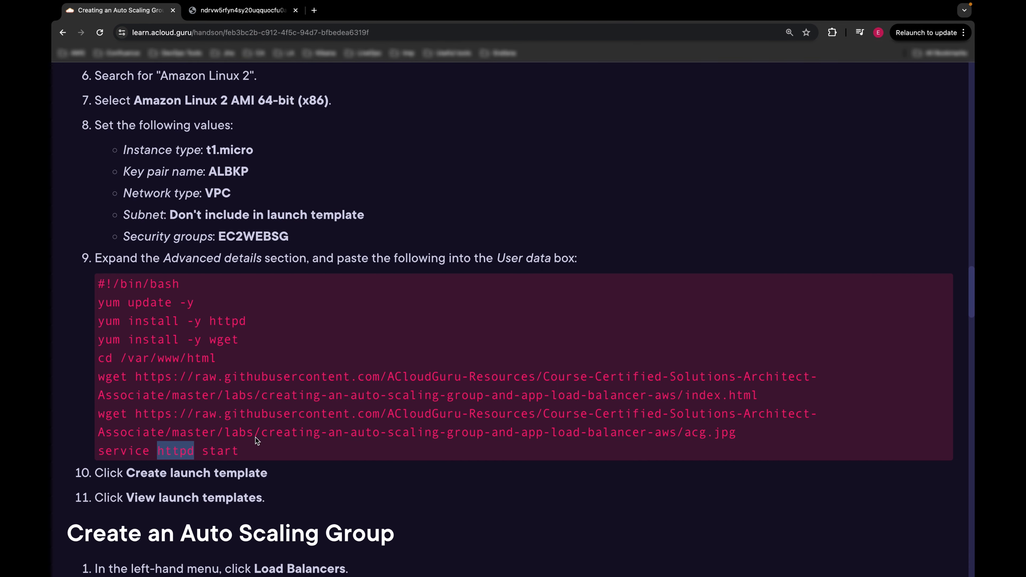
{"action": "left_click", "coordinate": [276, 431]}
Step: Paste the whole bash script into User data and create the HOLLT launch template
{"action": "left_click_drag", "start_coordinate": [98, 284], "coordinate": [251, 452]}
{"action": "key", "text": "super+c"}
{"action": "key", "text": "ctrl+Left"}
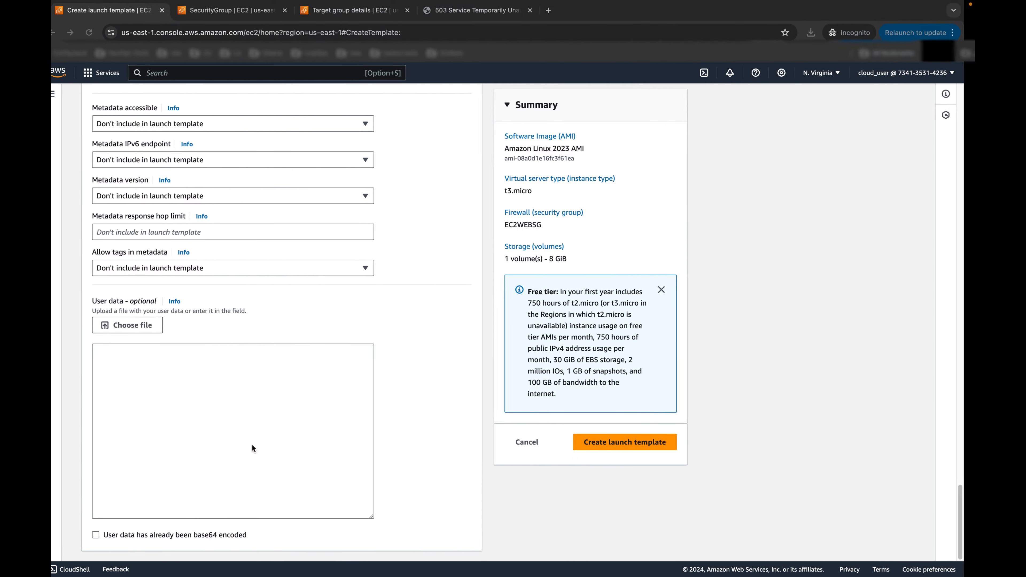
{"action": "left_click", "coordinate": [184, 365]}
{"action": "key", "text": "super+v"}
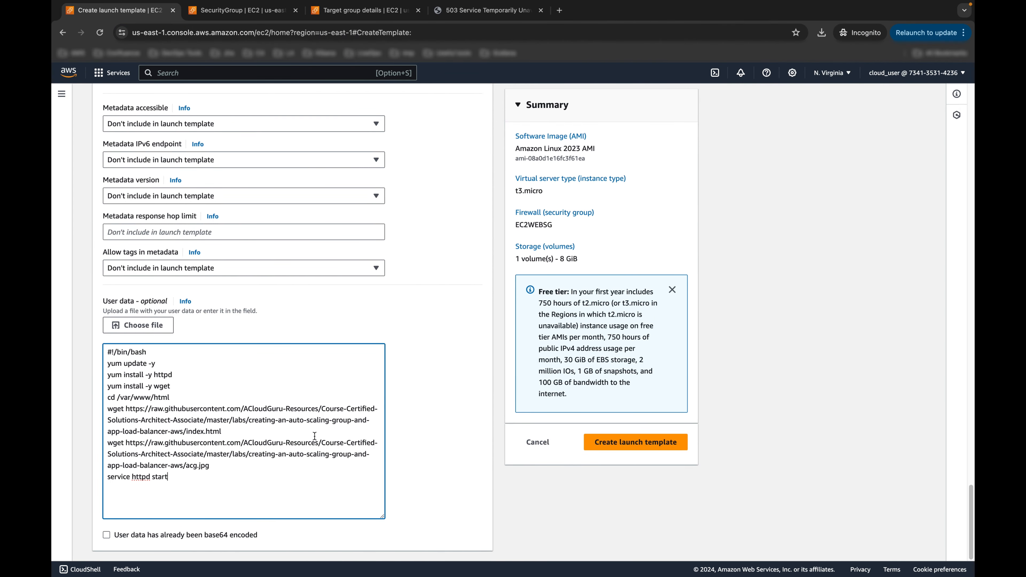
{"action": "left_click", "coordinate": [636, 442]}
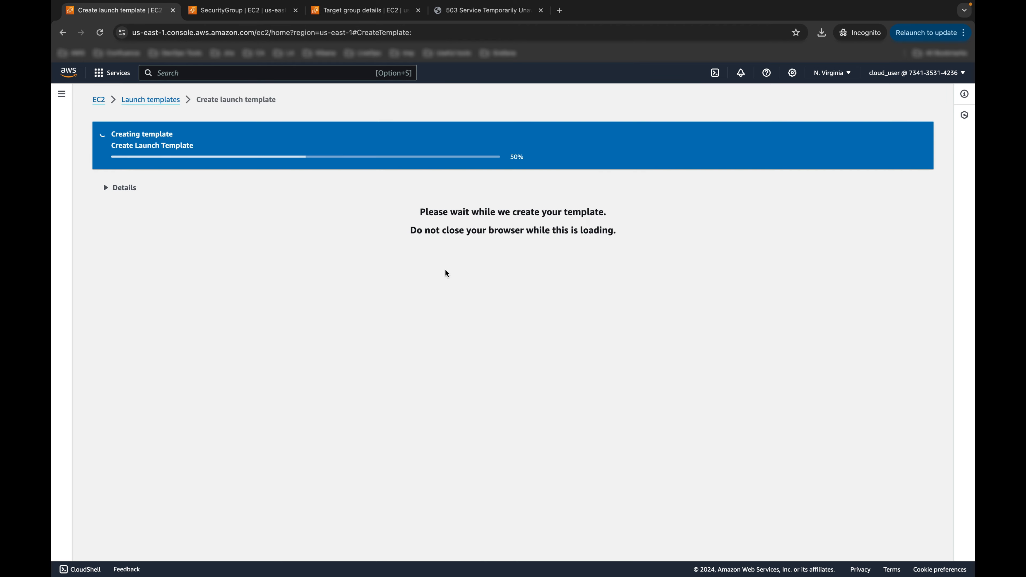
{"action": "key", "text": "ctrl+Right"}
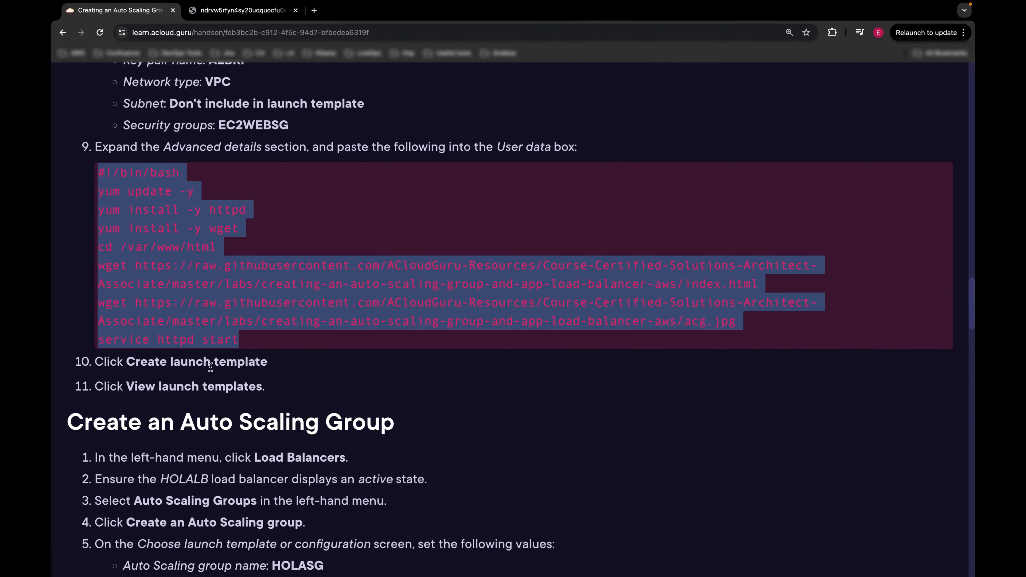
{"action": "scroll", "coordinate": [180, 398], "scroll_direction": "down", "scroll_amount": 3}
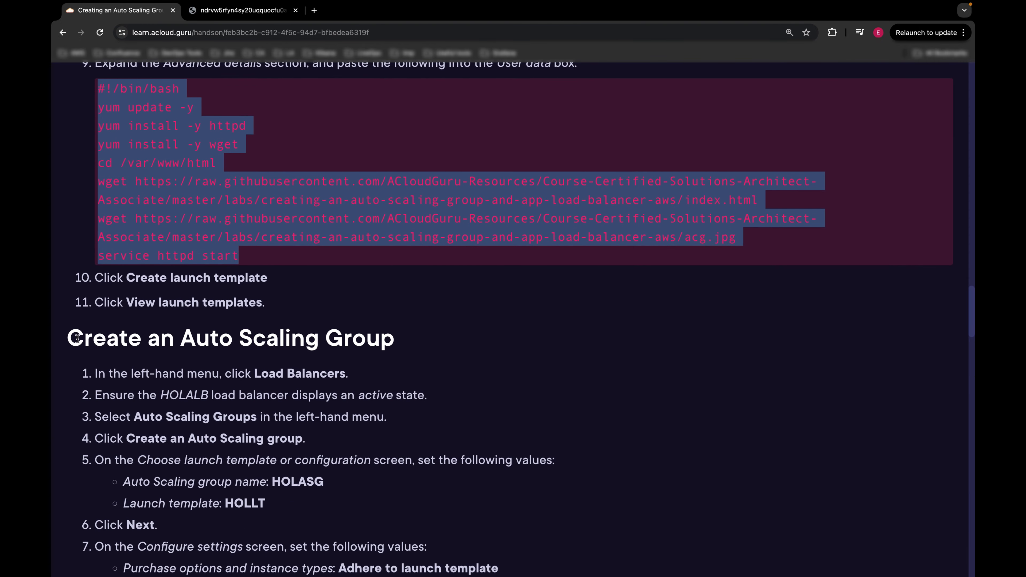
{"action": "left_click_drag", "start_coordinate": [84, 341], "coordinate": [381, 344]}
{"action": "scroll", "coordinate": [431, 351], "scroll_direction": "down", "scroll_amount": 5}
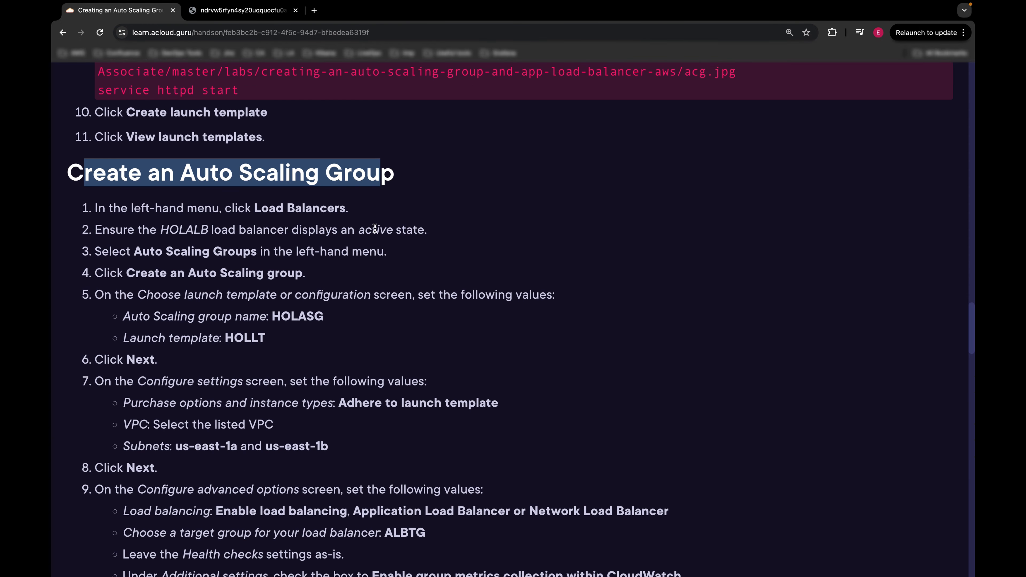
{"action": "left_click", "coordinate": [187, 230]}
{"action": "double_click", "coordinate": [187, 231]}
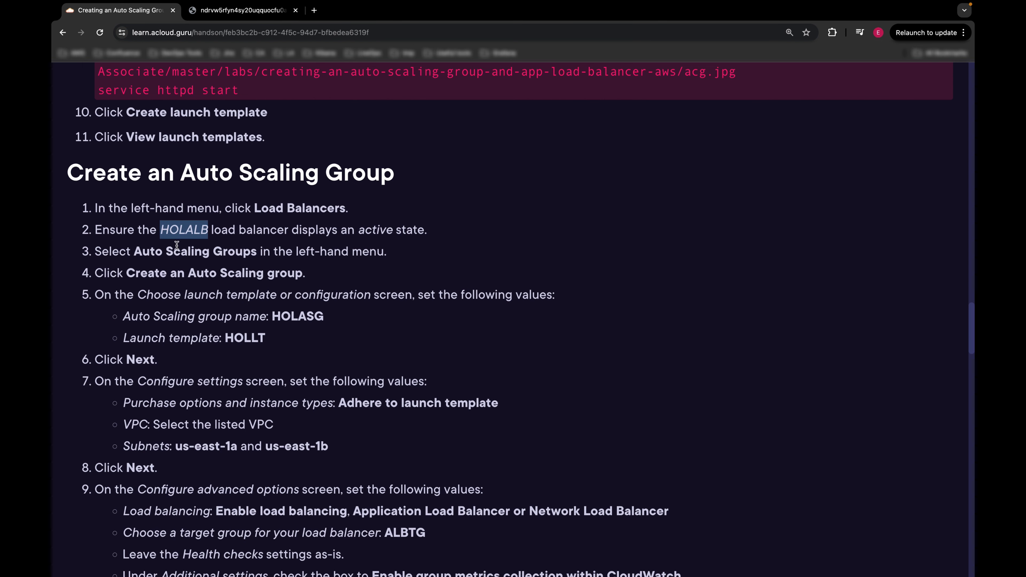
{"action": "scroll", "coordinate": [177, 243], "scroll_direction": "down", "scroll_amount": 1}
{"action": "left_click", "coordinate": [178, 211]}
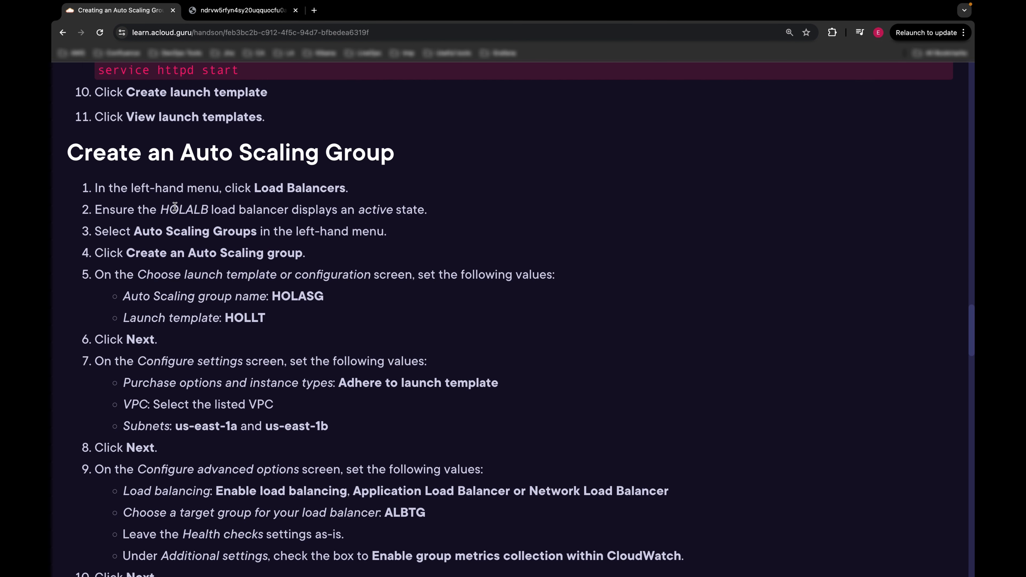
{"action": "scroll", "coordinate": [189, 208], "scroll_direction": "down", "scroll_amount": 1}
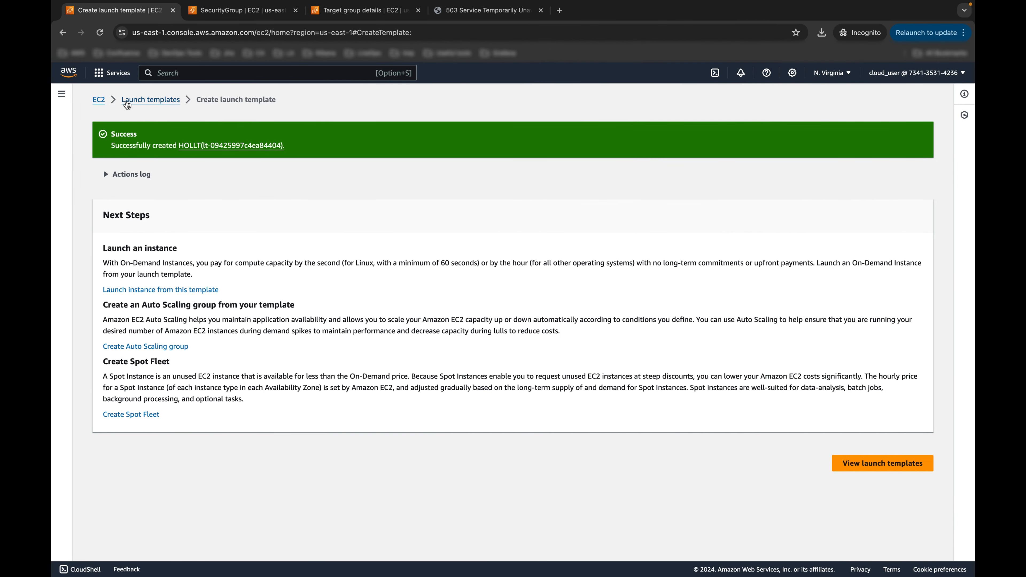
Step: Find 'auto' in the EC2 navigation menu and open Auto Scaling Groups
{"action": "left_click", "coordinate": [61, 94]}
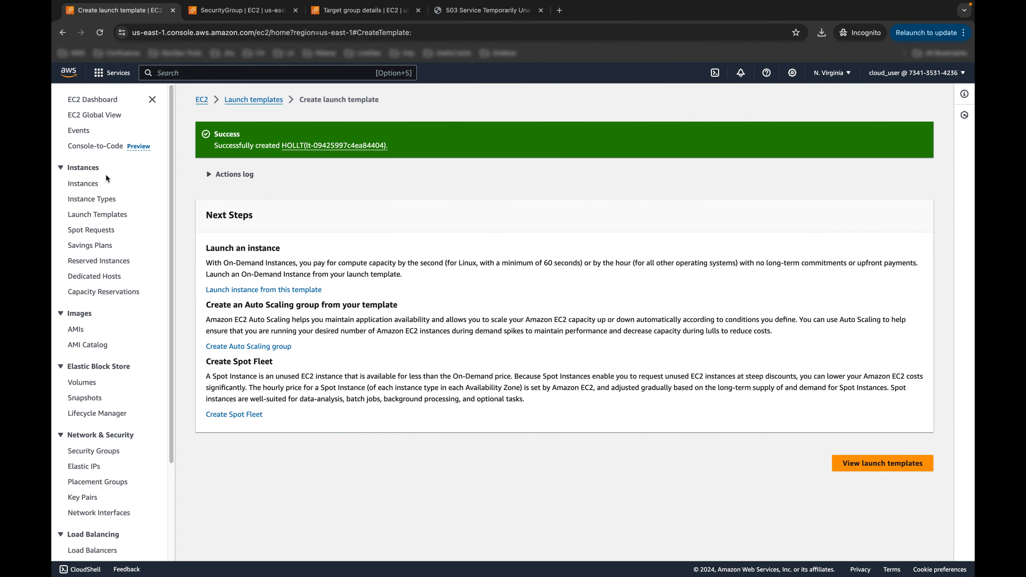
{"action": "scroll", "coordinate": [82, 460], "scroll_direction": "down", "scroll_amount": 5}
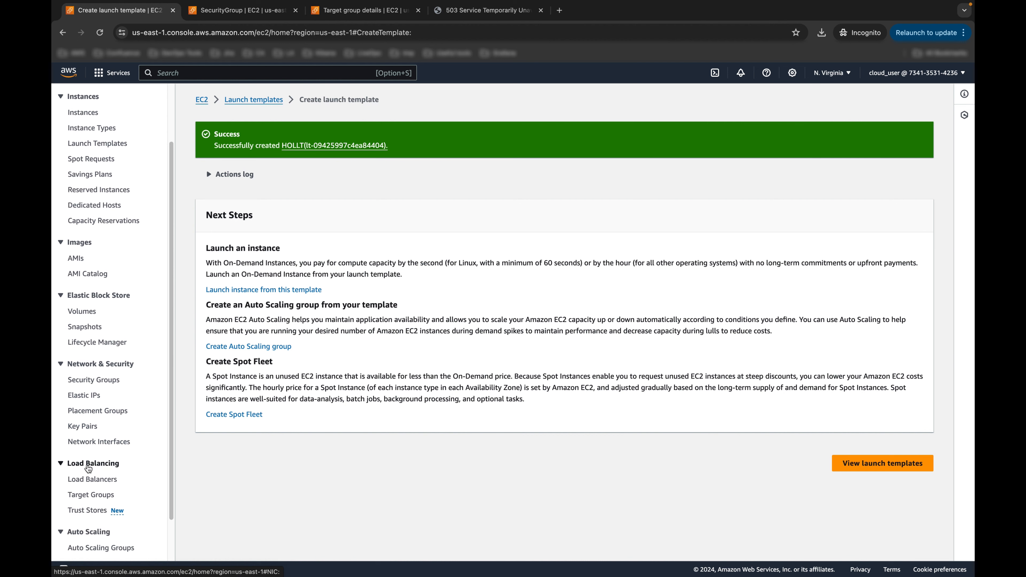
{"action": "scroll", "coordinate": [88, 468], "scroll_direction": "up", "scroll_amount": 2}
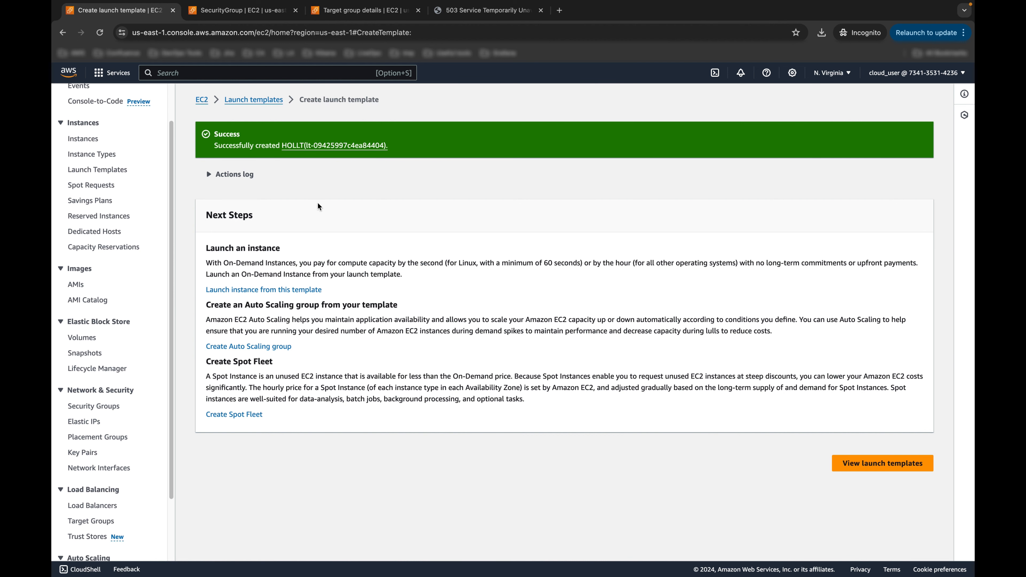
{"action": "key", "text": "super+f"}
{"action": "type", "text": "auto"}
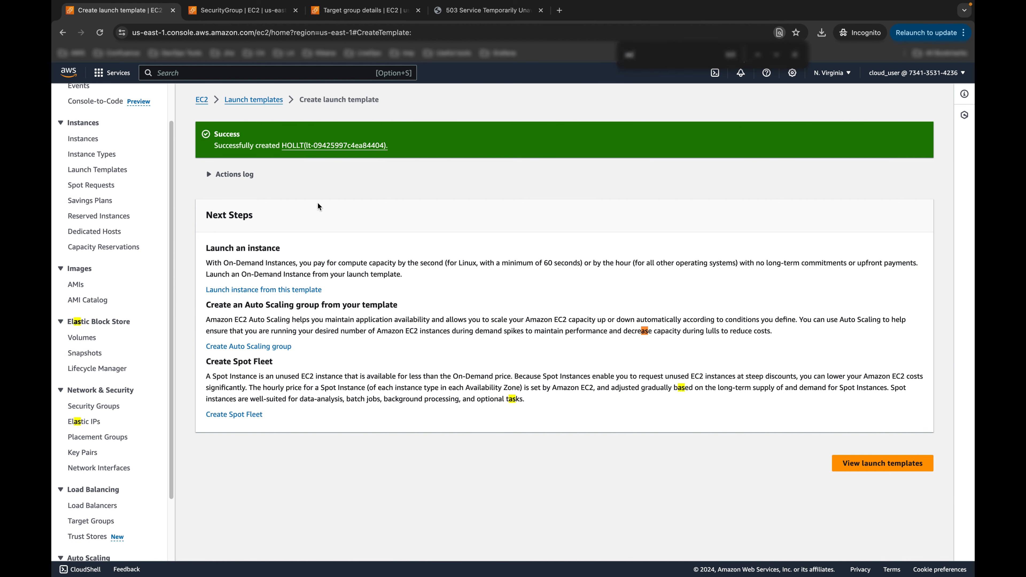
{"action": "scroll", "coordinate": [114, 465], "scroll_direction": "down", "scroll_amount": 5}
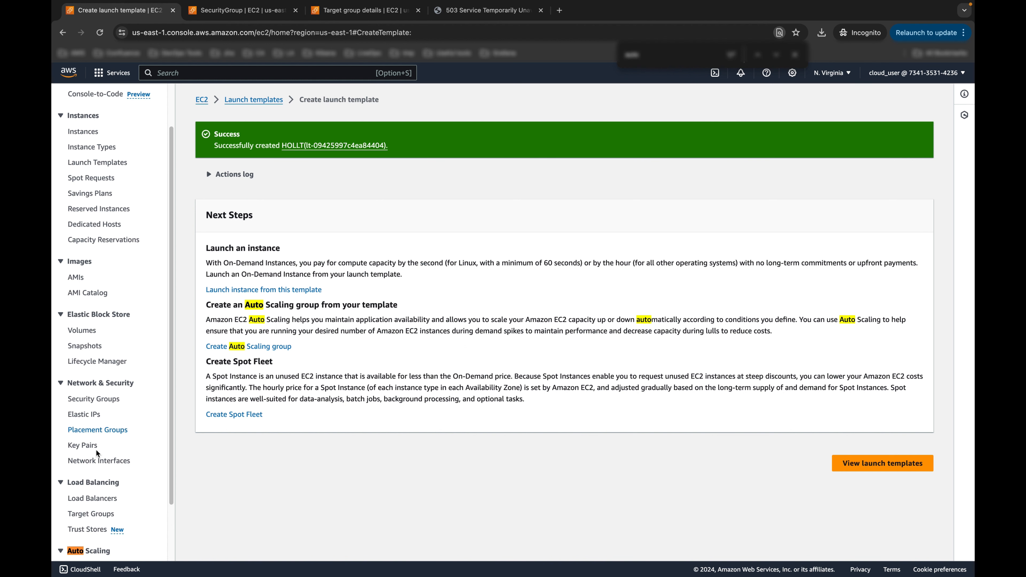
{"action": "left_click", "coordinate": [111, 504]}
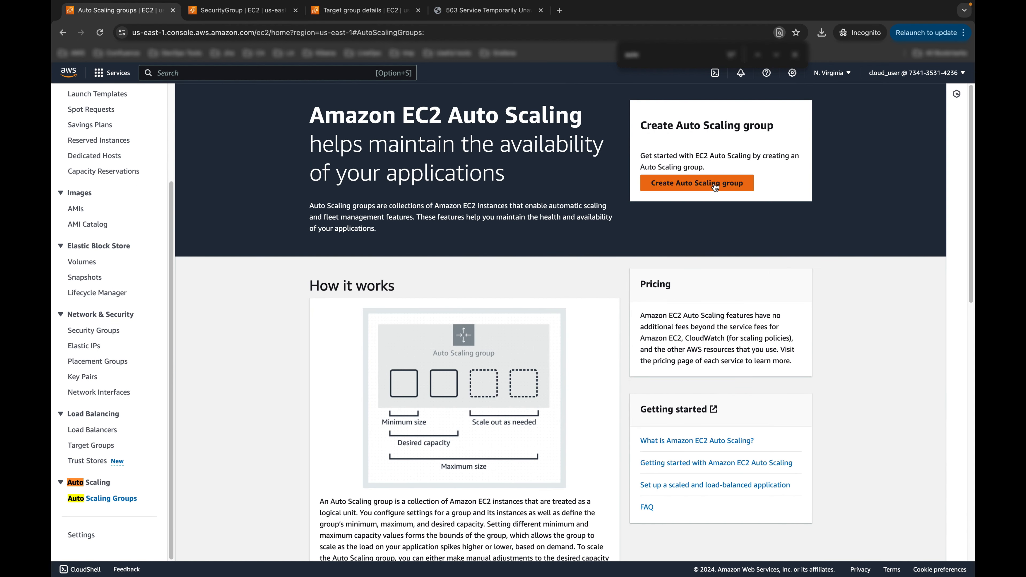
Step: Name the new Auto Scaling group HOLASG and choose the HOLLT launch template
{"action": "left_click", "coordinate": [697, 183]}
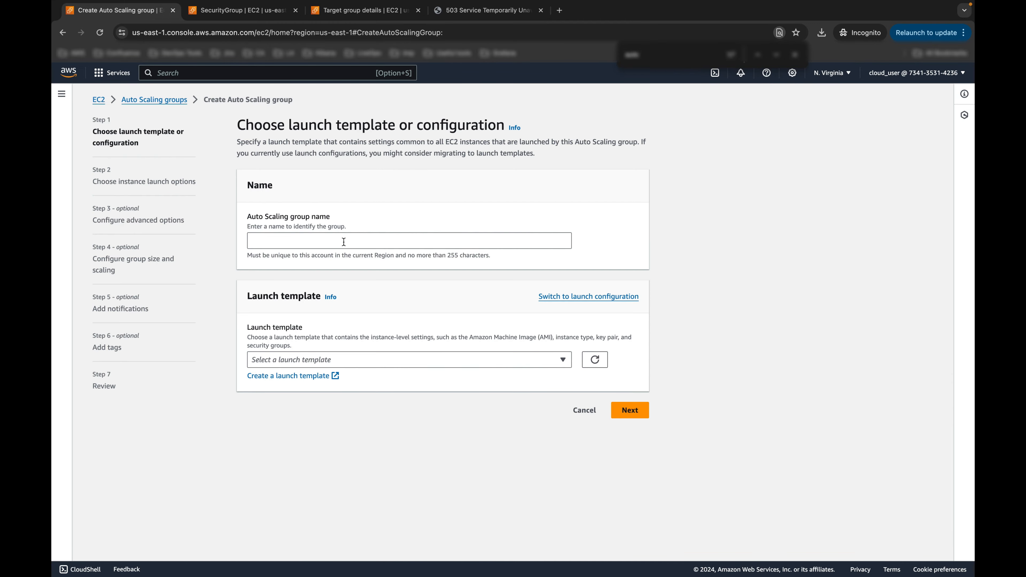
{"action": "key", "text": "ctrl+Right"}
{"action": "double_click", "coordinate": [304, 270]}
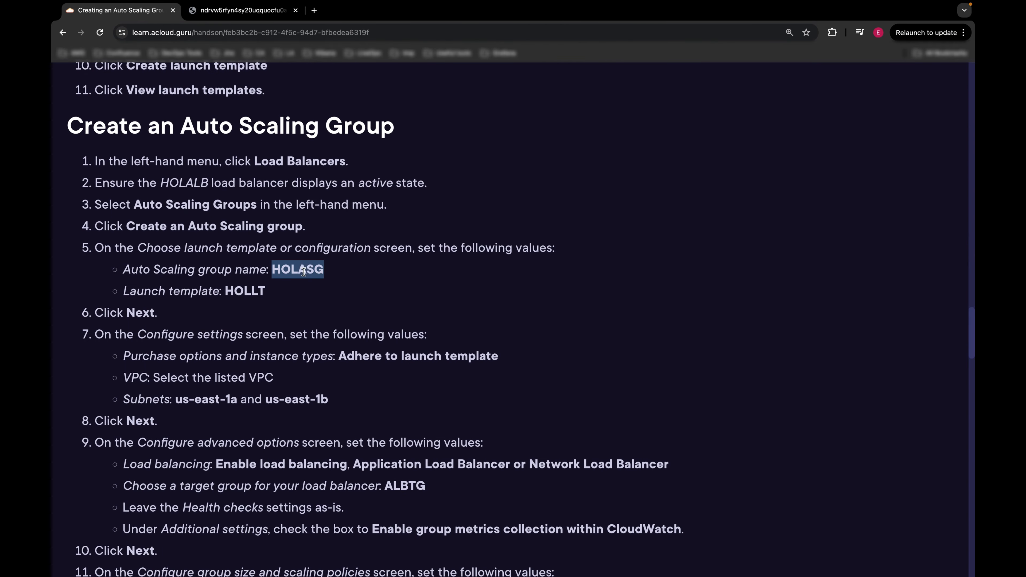
{"action": "key", "text": "ctrl+Left"}
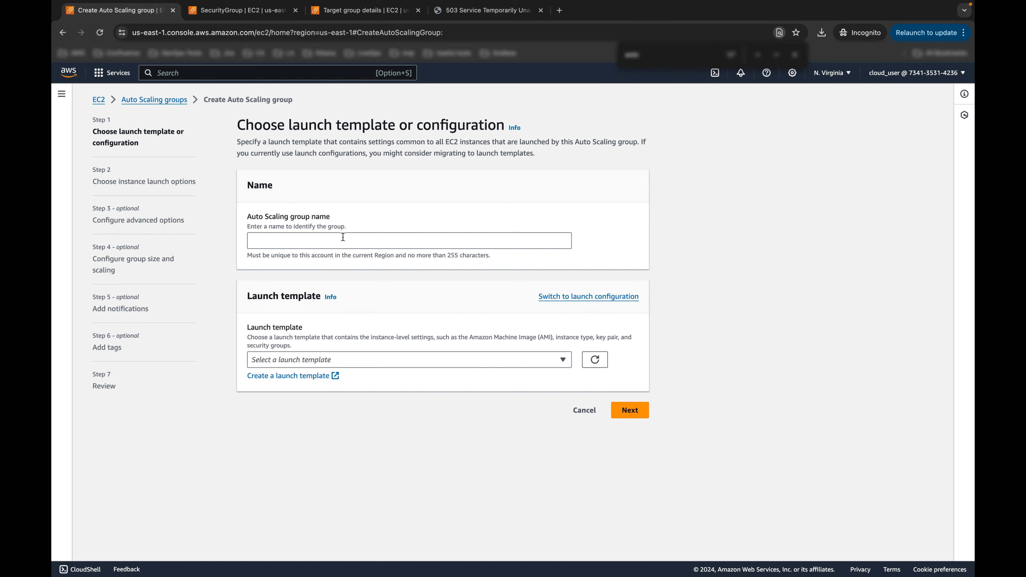
{"action": "left_click", "coordinate": [343, 237]}
{"action": "key", "text": "super+v"}
{"action": "left_click", "coordinate": [417, 357]}
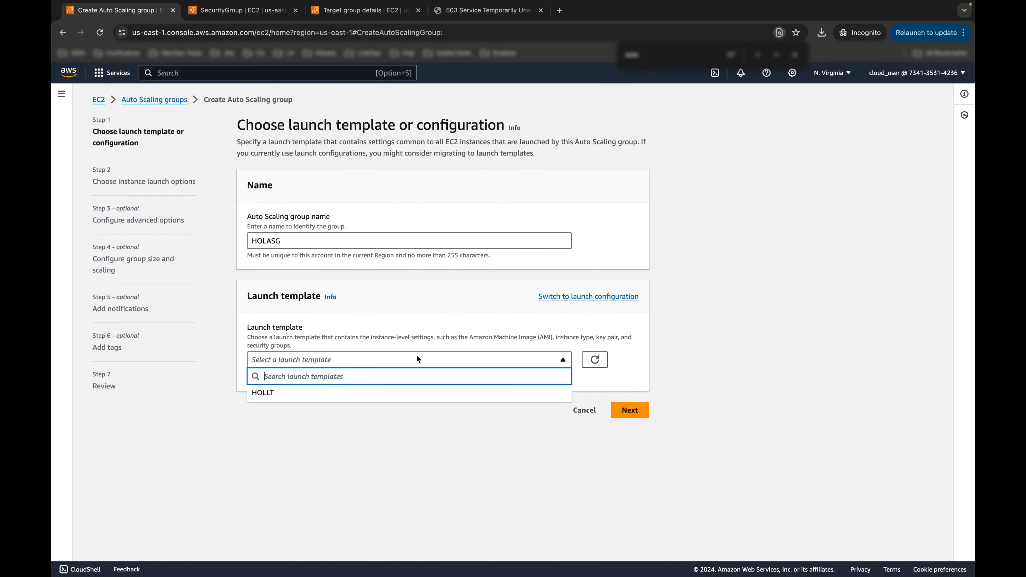
{"action": "left_click", "coordinate": [297, 392]}
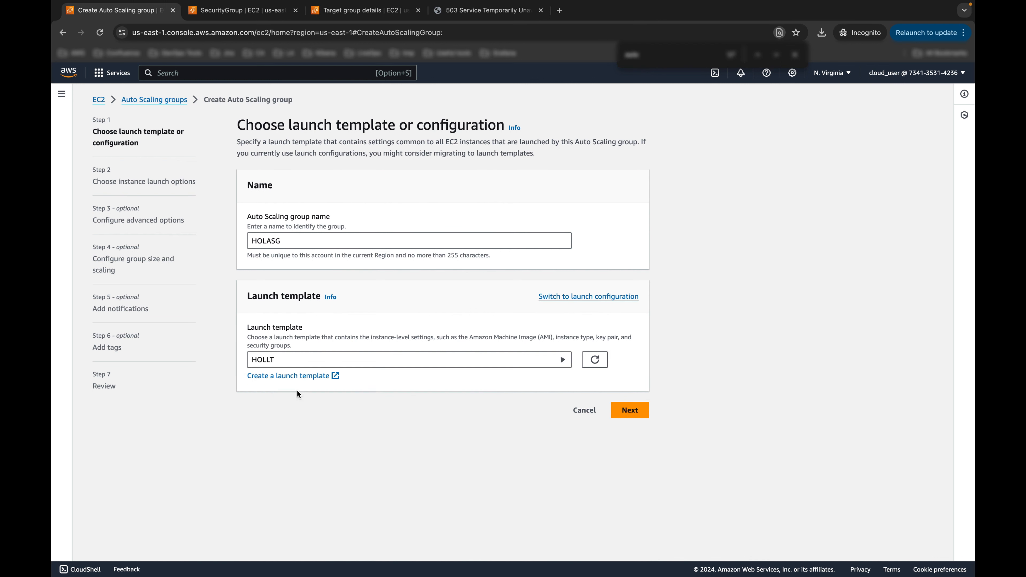
{"action": "scroll", "coordinate": [420, 354], "scroll_direction": "down", "scroll_amount": 3}
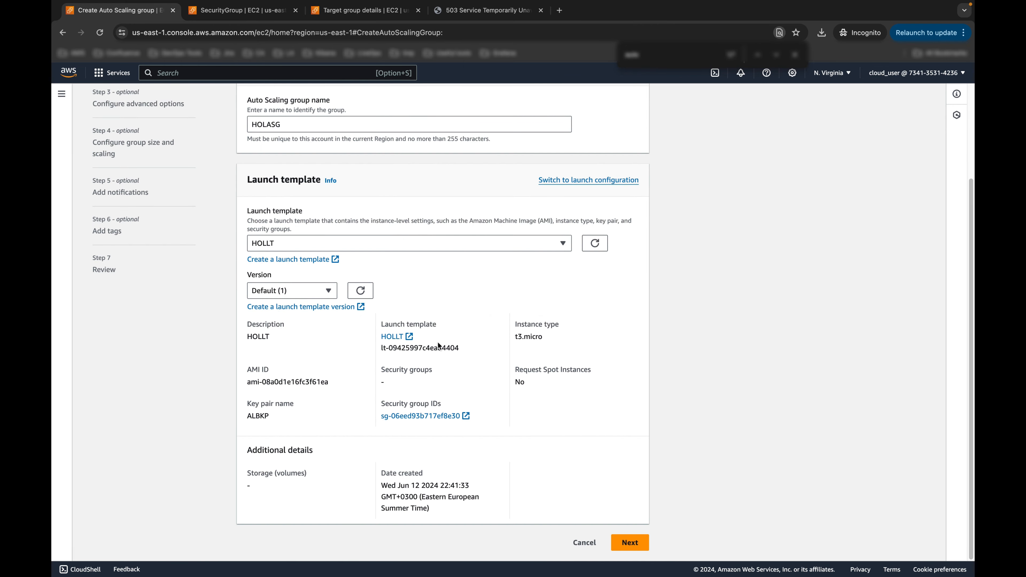
Step: Place the group in VPC vpc-065d1c0849b6ae882 with the us-east-1a and us-east-1b subnets
{"action": "left_click", "coordinate": [630, 543]}
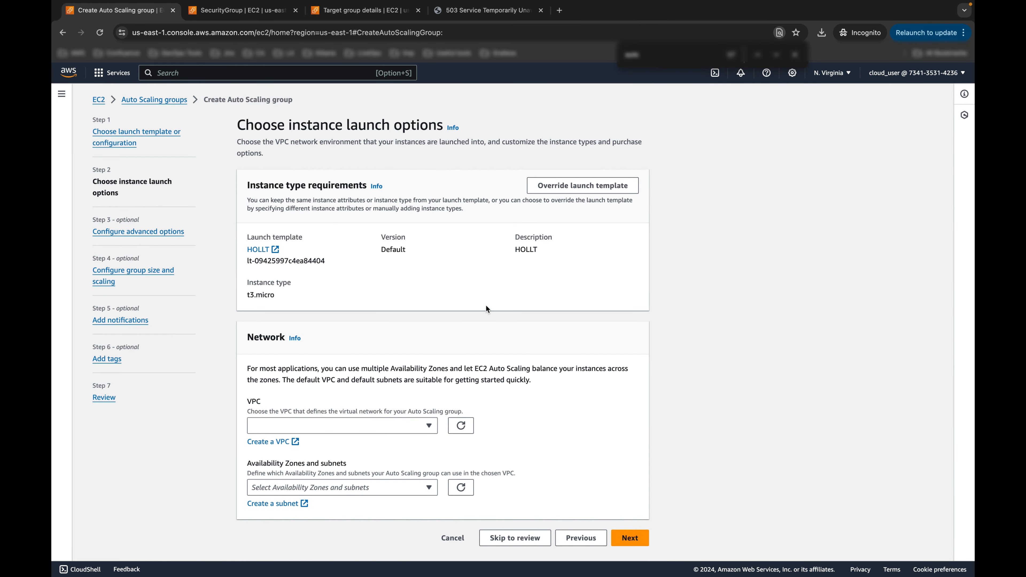
{"action": "left_click", "coordinate": [385, 426]}
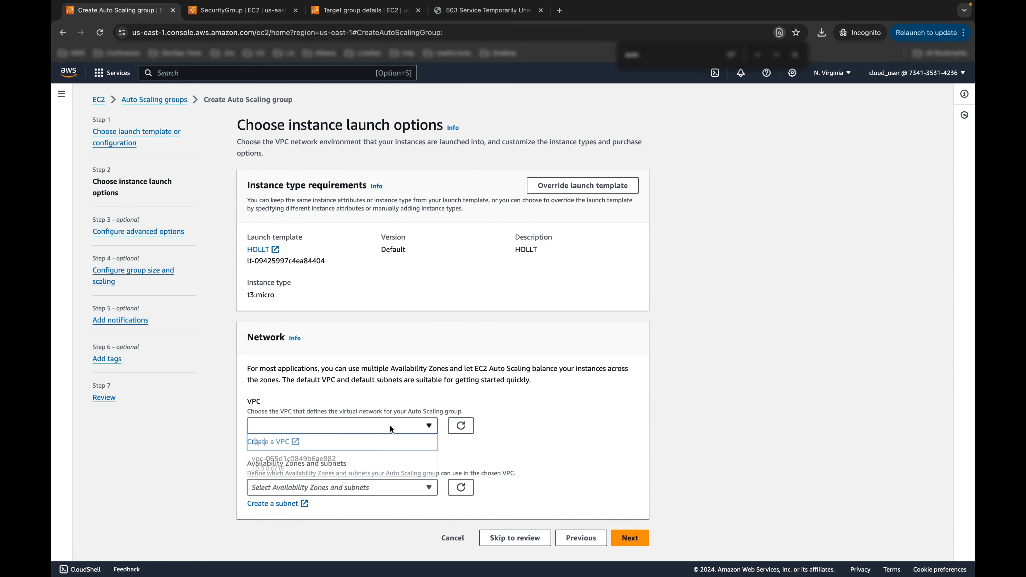
{"action": "left_click", "coordinate": [355, 461]}
{"action": "scroll", "coordinate": [542, 380], "scroll_direction": "down", "scroll_amount": 1}
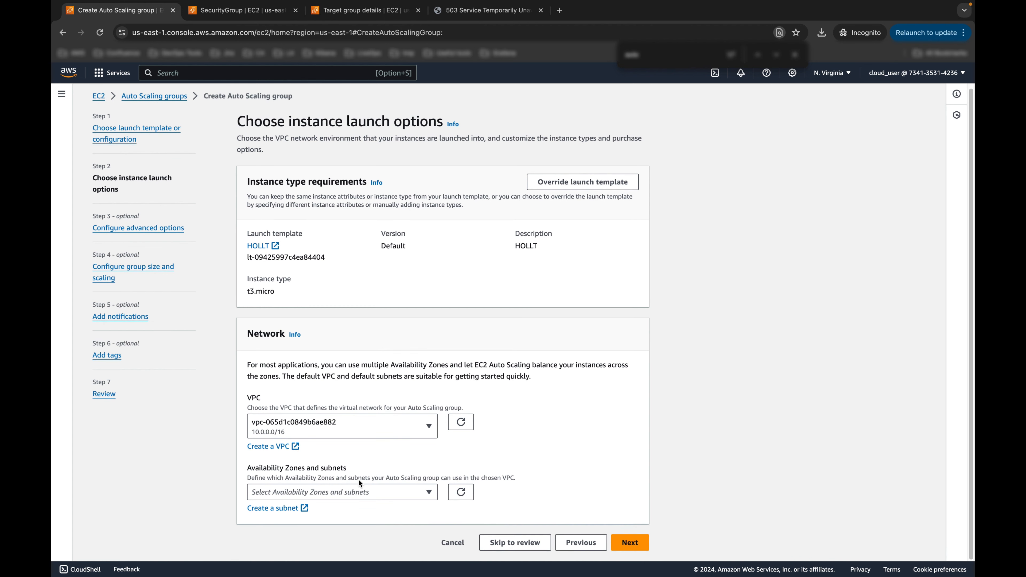
{"action": "left_click", "coordinate": [376, 490]}
{"action": "left_click", "coordinate": [256, 446]}
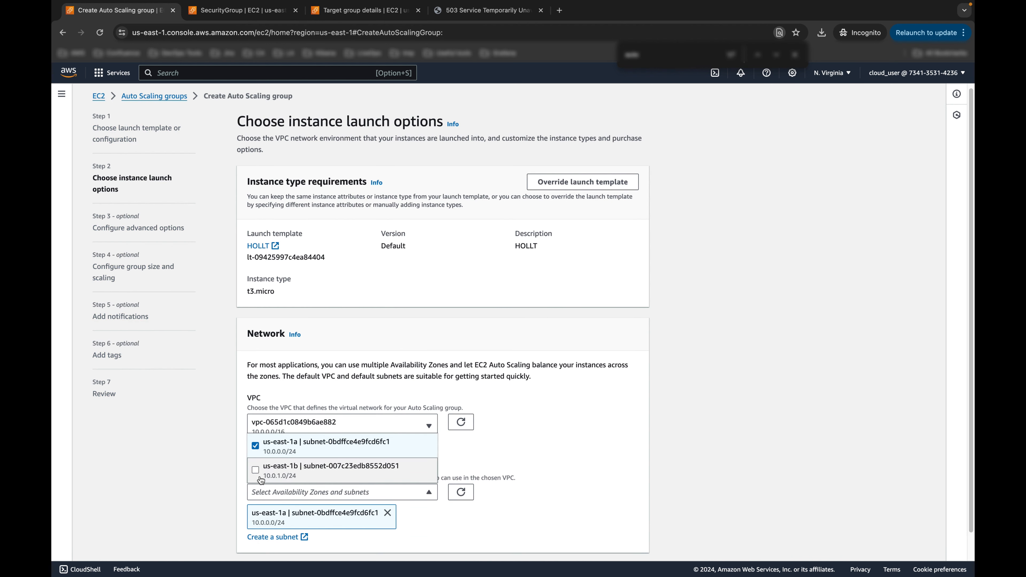
{"action": "left_click", "coordinate": [261, 479]}
{"action": "left_click", "coordinate": [619, 412]}
{"action": "scroll", "coordinate": [619, 412], "scroll_direction": "down", "scroll_amount": 1}
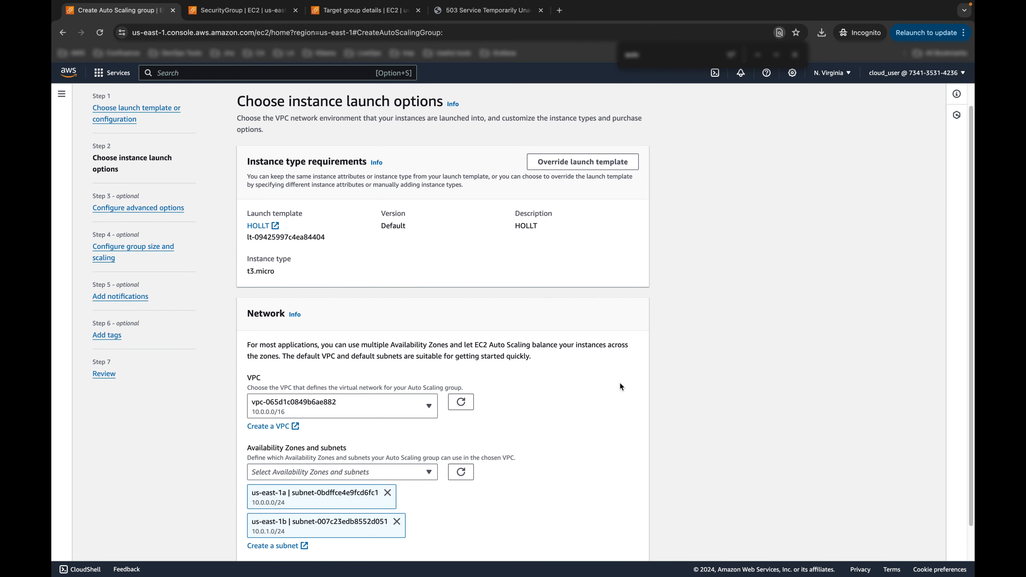
{"action": "scroll", "coordinate": [610, 398], "scroll_direction": "down", "scroll_amount": 1}
{"action": "scroll", "coordinate": [572, 399], "scroll_direction": "down", "scroll_amount": 1}
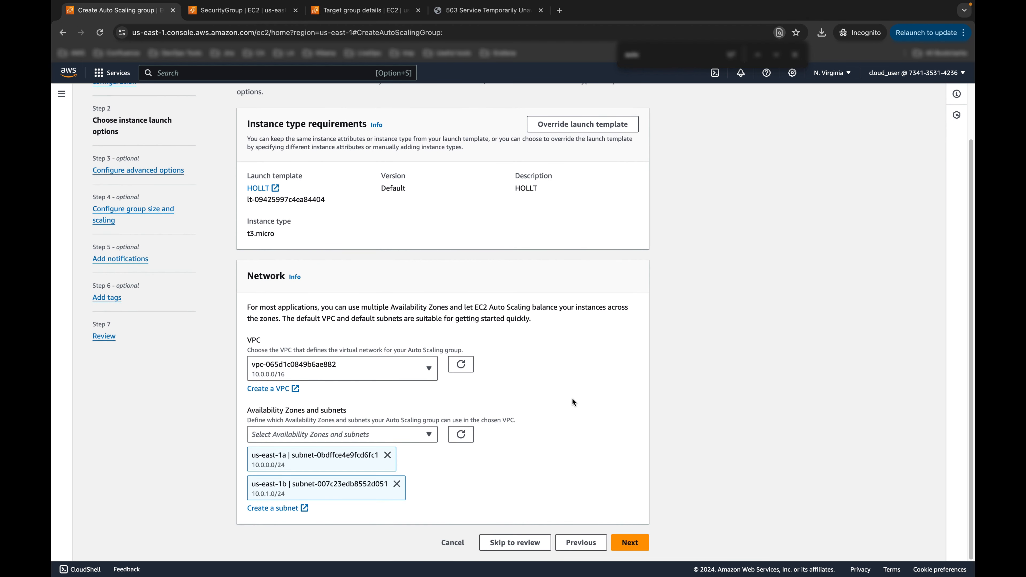
Step: Attach the group to the existing load balancer through the ALBTG target group
{"action": "left_click", "coordinate": [632, 543]}
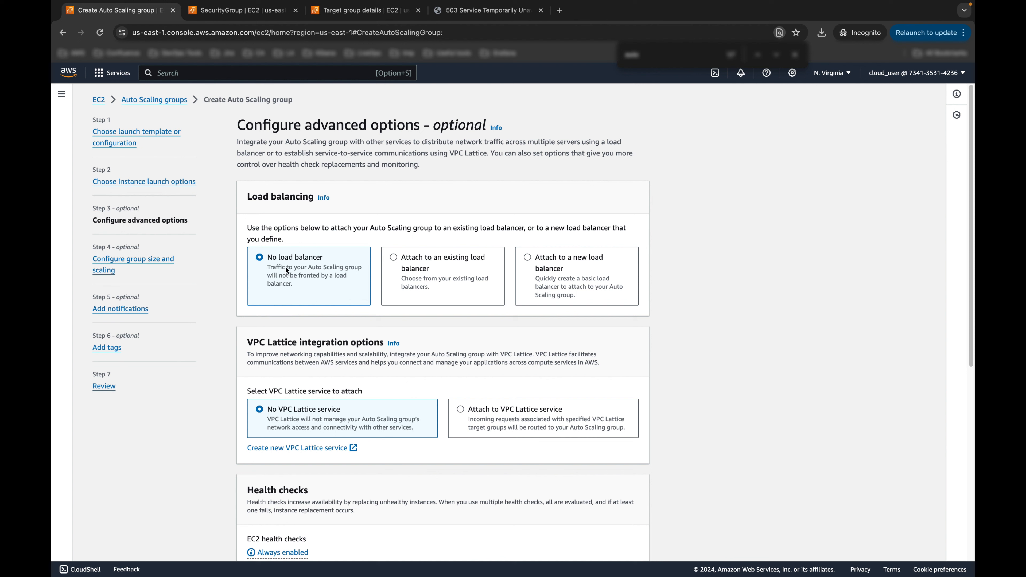
{"action": "left_click", "coordinate": [421, 261]}
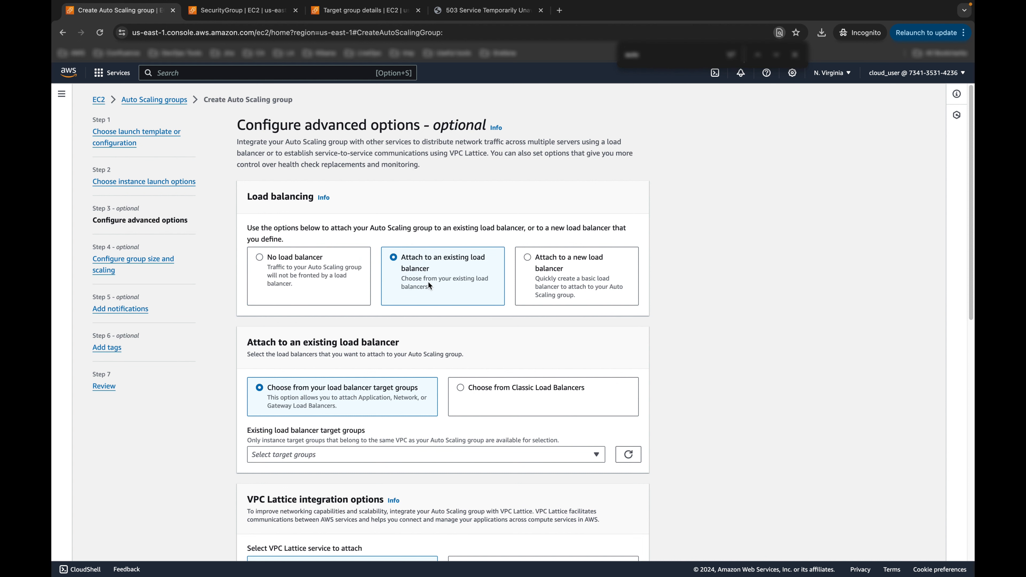
{"action": "scroll", "coordinate": [468, 262], "scroll_direction": "down", "scroll_amount": 1}
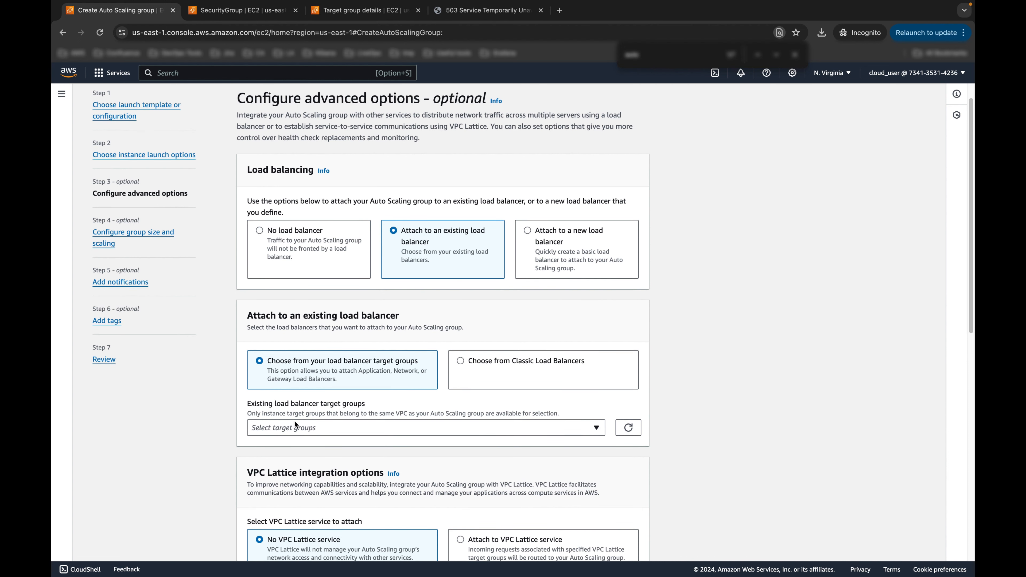
{"action": "left_click", "coordinate": [524, 429]}
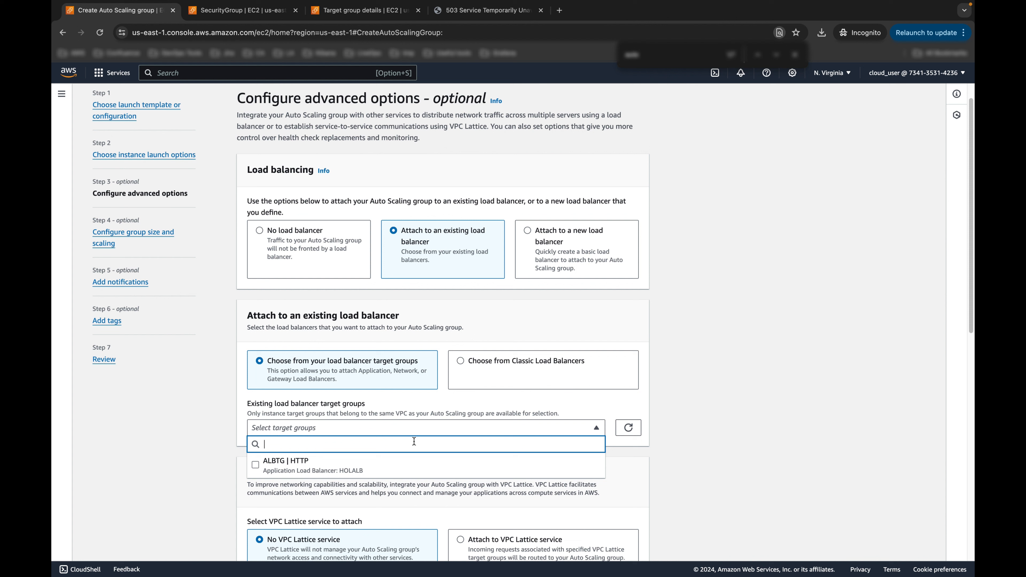
{"action": "left_click", "coordinate": [268, 468]}
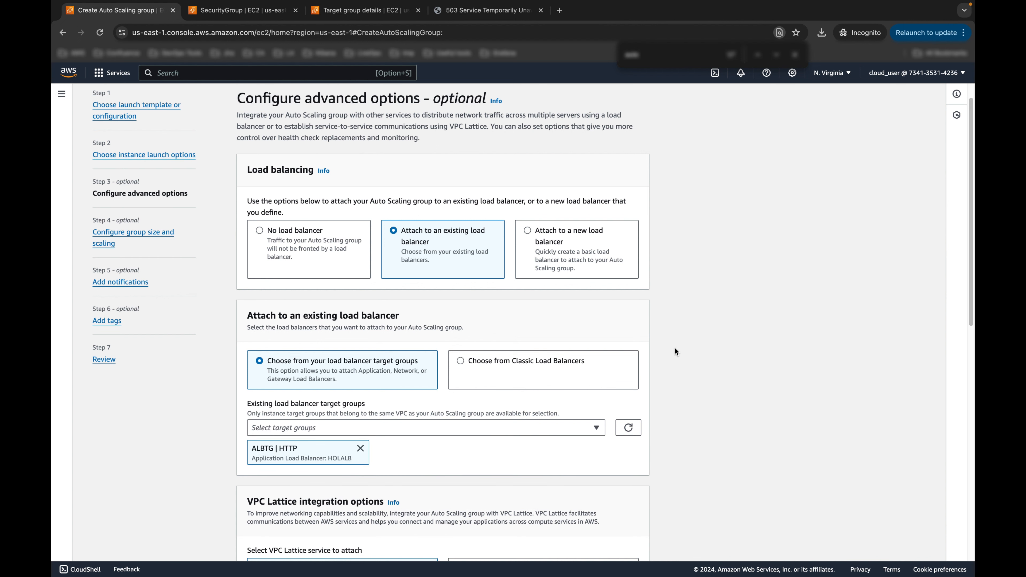
Step: Enable CloudWatch group metrics collection and continue to group size and scaling
{"action": "scroll", "coordinate": [706, 345], "scroll_direction": "down", "scroll_amount": 5}
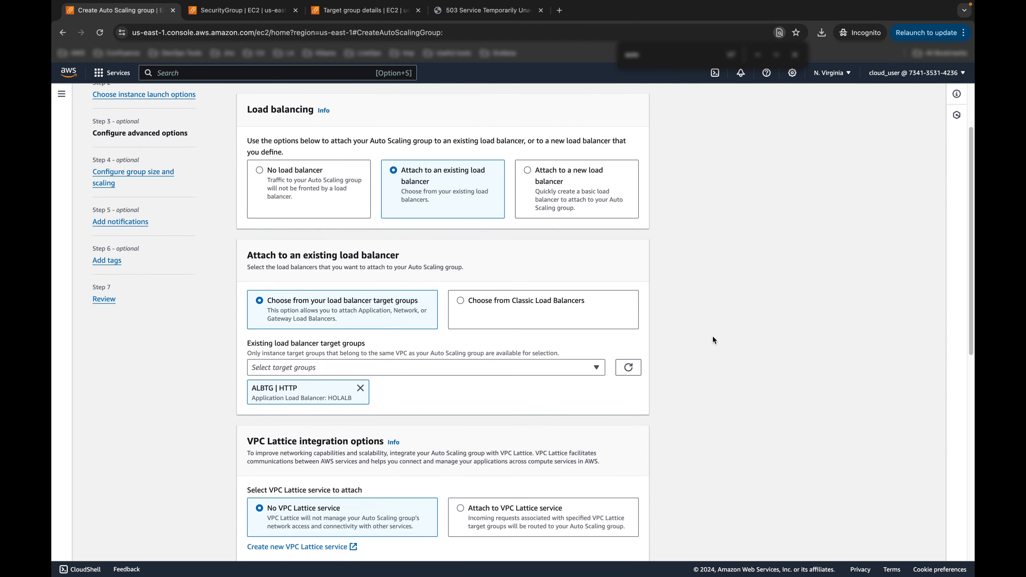
{"action": "scroll", "coordinate": [713, 341], "scroll_direction": "down", "scroll_amount": 4}
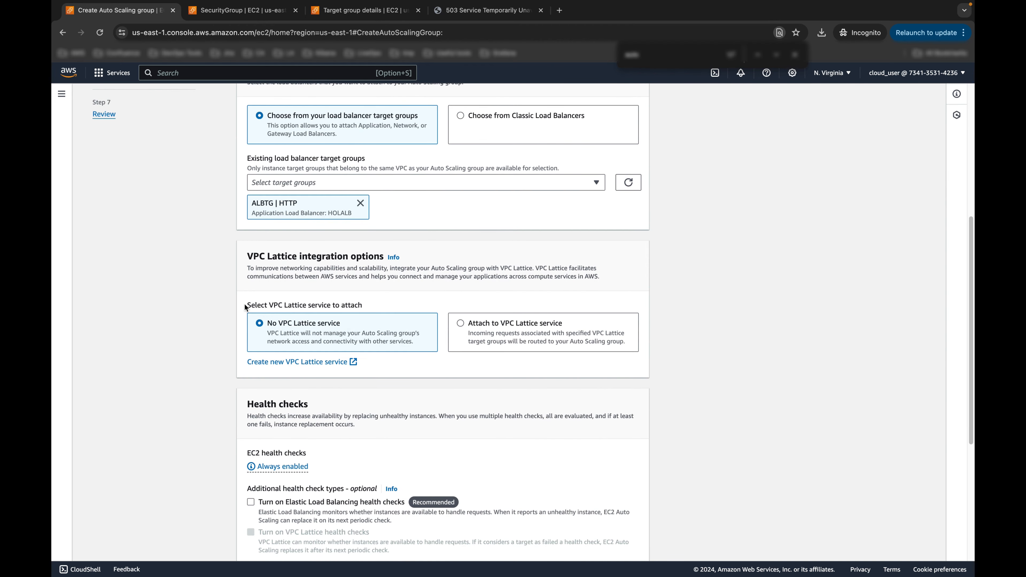
{"action": "scroll", "coordinate": [278, 320], "scroll_direction": "down", "scroll_amount": 7}
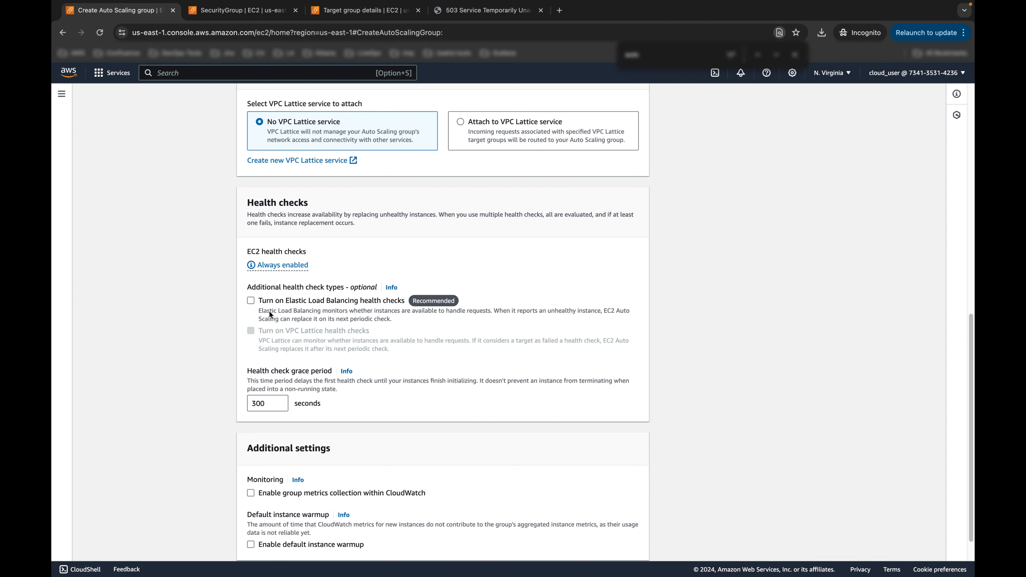
{"action": "scroll", "coordinate": [329, 288], "scroll_direction": "down", "scroll_amount": 2}
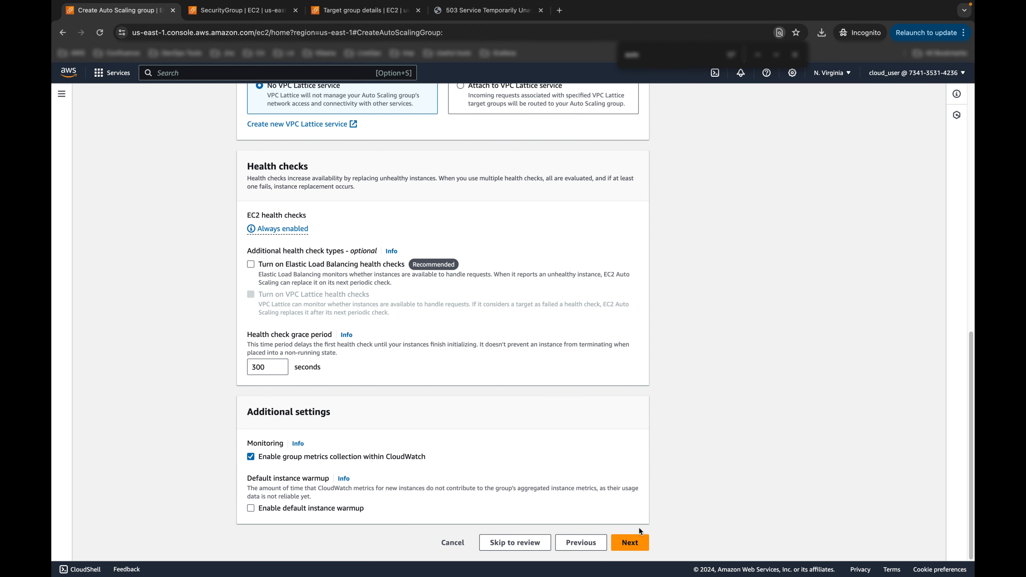
{"action": "left_click", "coordinate": [631, 544]}
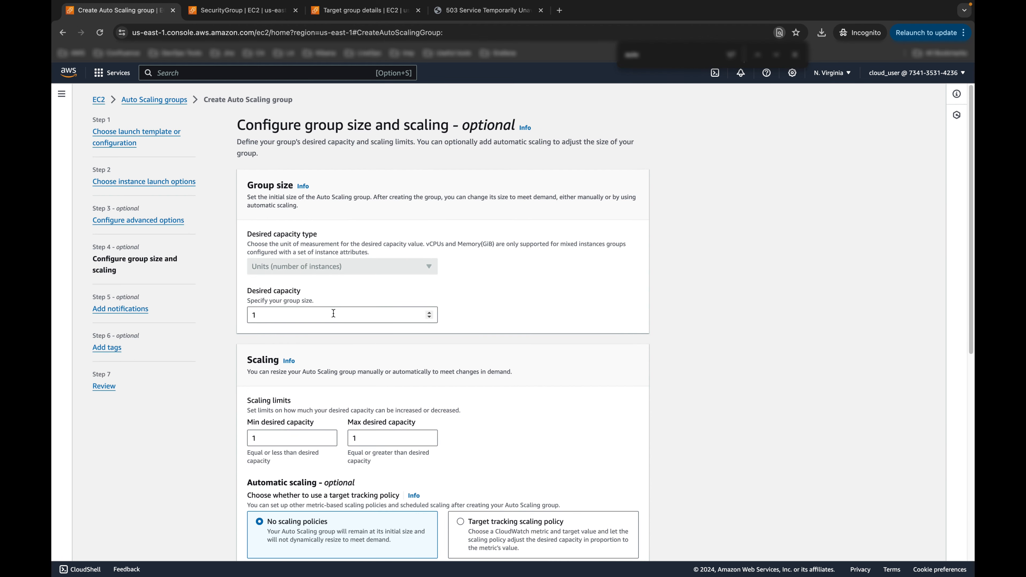
{"action": "key", "text": "ctrl+Right"}
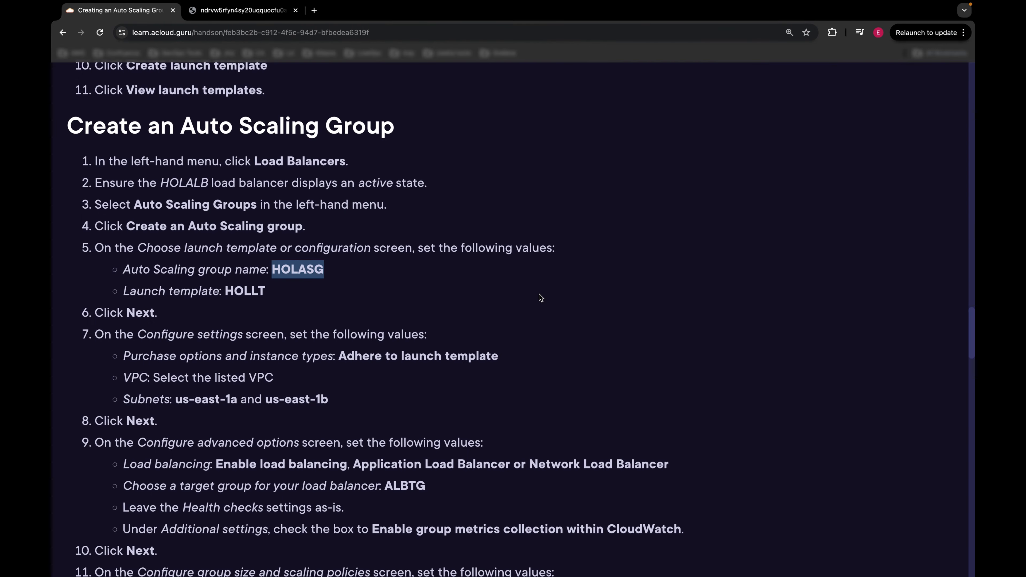
{"action": "scroll", "coordinate": [365, 338], "scroll_direction": "down", "scroll_amount": 1}
{"action": "scroll", "coordinate": [335, 408], "scroll_direction": "down", "scroll_amount": 1}
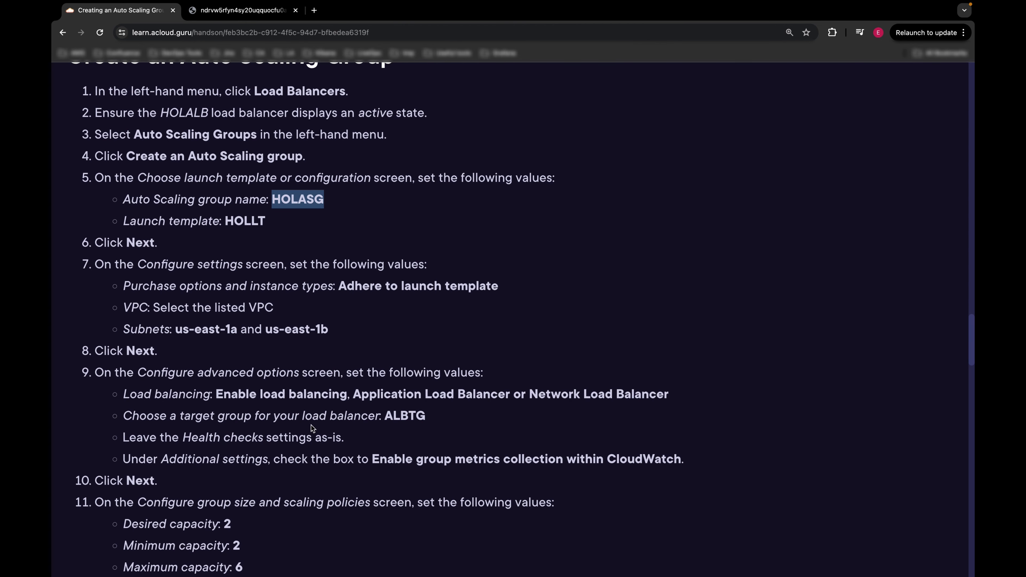
{"action": "left_click", "coordinate": [298, 437]}
{"action": "scroll", "coordinate": [220, 452], "scroll_direction": "down", "scroll_amount": 2}
{"action": "scroll", "coordinate": [206, 451], "scroll_direction": "down", "scroll_amount": 3}
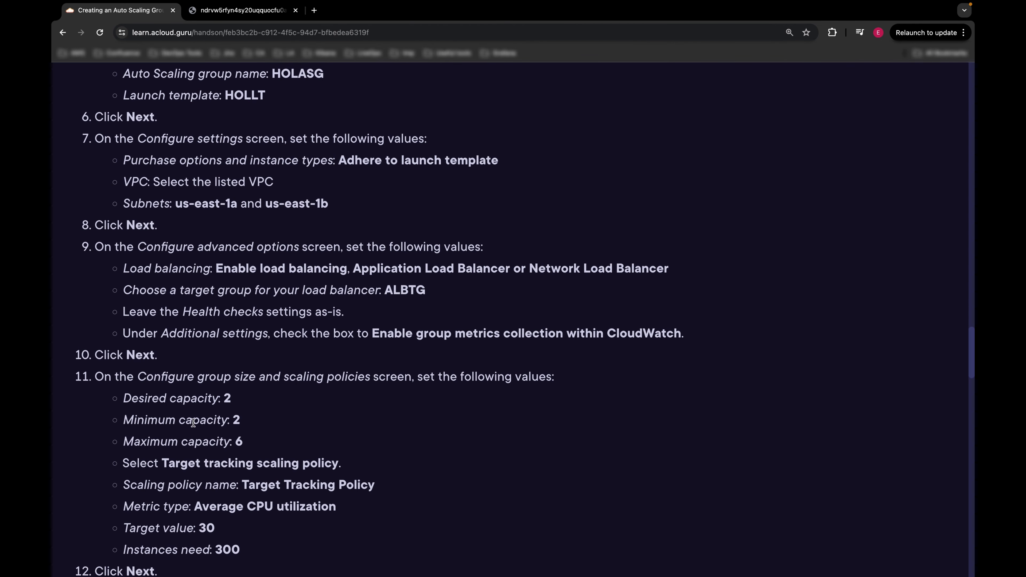
{"action": "left_click_drag", "start_coordinate": [131, 394], "coordinate": [233, 401]}
{"action": "scroll", "coordinate": [241, 396], "scroll_direction": "down", "scroll_amount": 1}
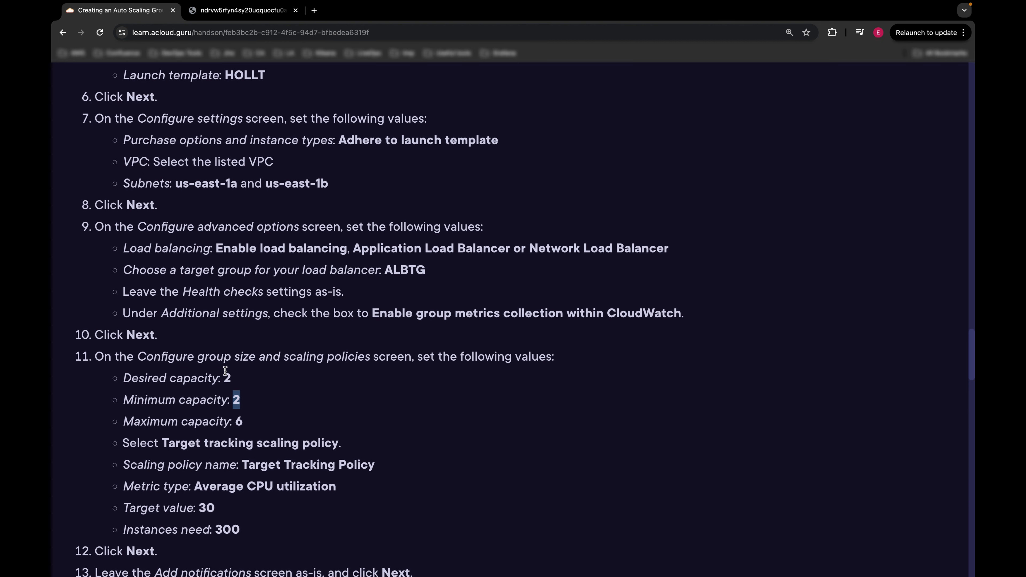
{"action": "left_click", "coordinate": [243, 401]}
{"action": "scroll", "coordinate": [244, 402], "scroll_direction": "down", "scroll_amount": 1}
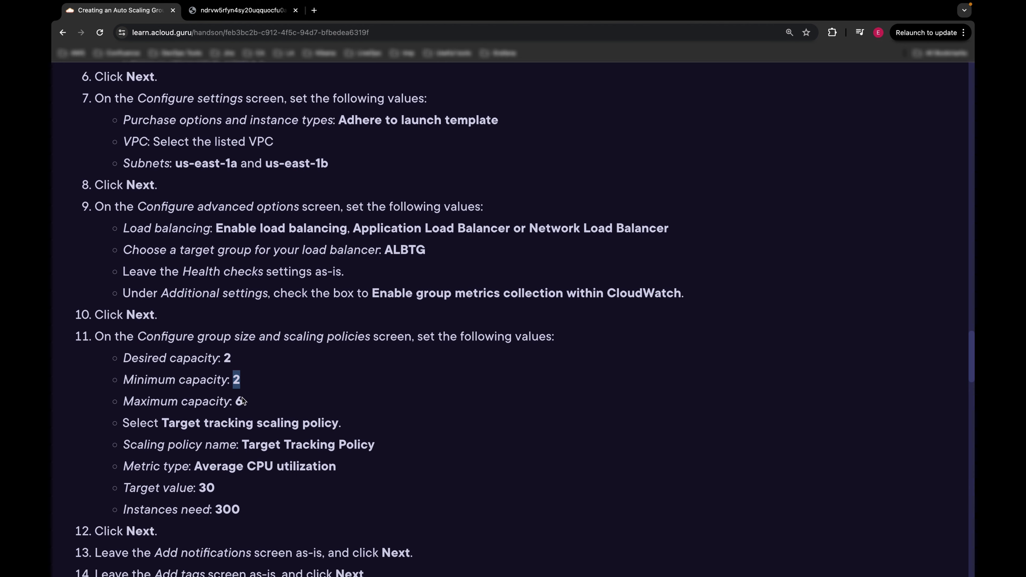
{"action": "key", "text": "super+grave"}
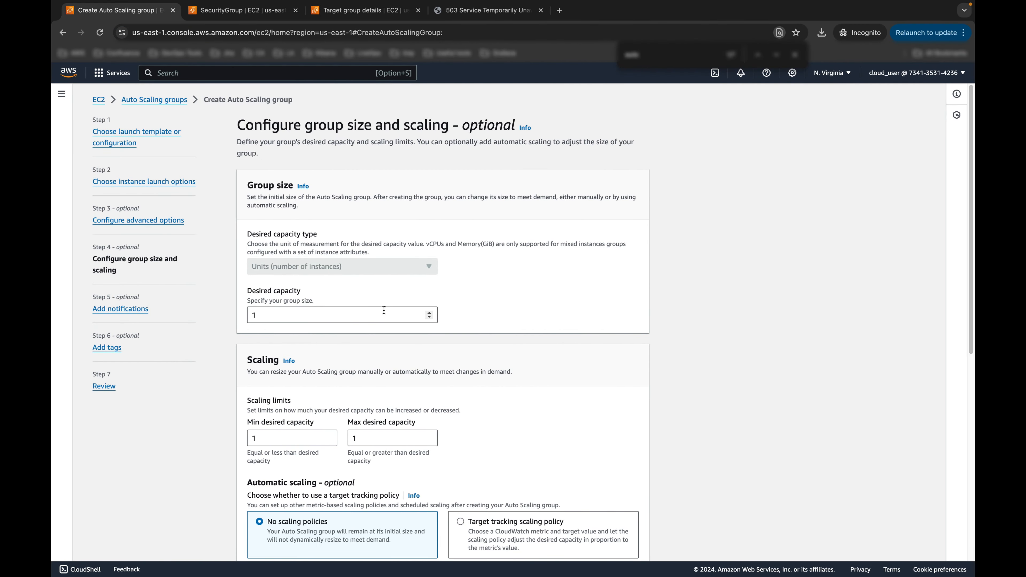
Step: Set desired capacity to 2, minimum to 2 and maximum to 6 instances
{"action": "left_click", "coordinate": [429, 312]}
{"action": "scroll", "coordinate": [407, 349], "scroll_direction": "down", "scroll_amount": 3}
{"action": "left_click", "coordinate": [297, 372]}
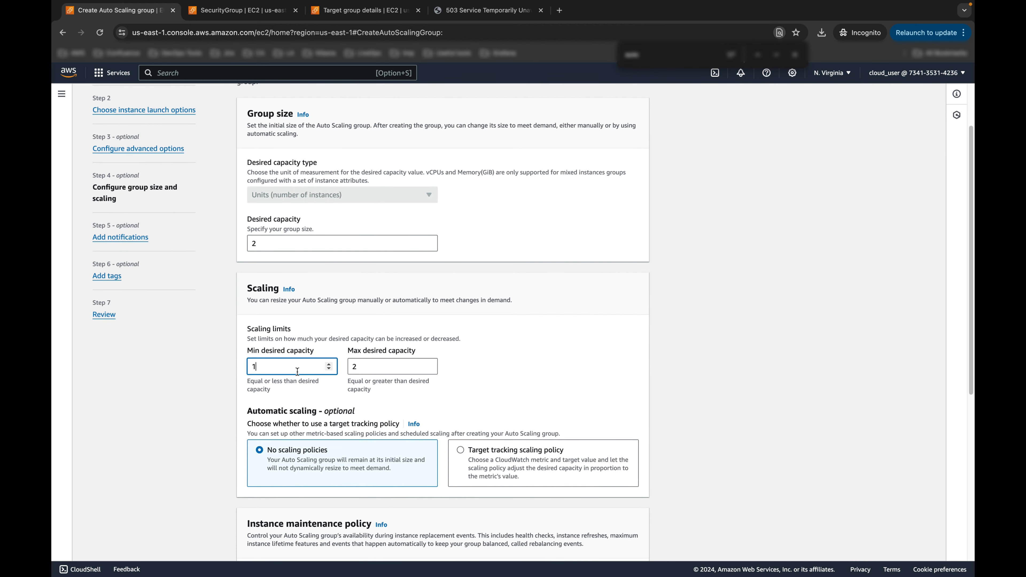
{"action": "left_click", "coordinate": [329, 364]}
{"action": "scroll", "coordinate": [279, 361], "scroll_direction": "down", "scroll_amount": 4}
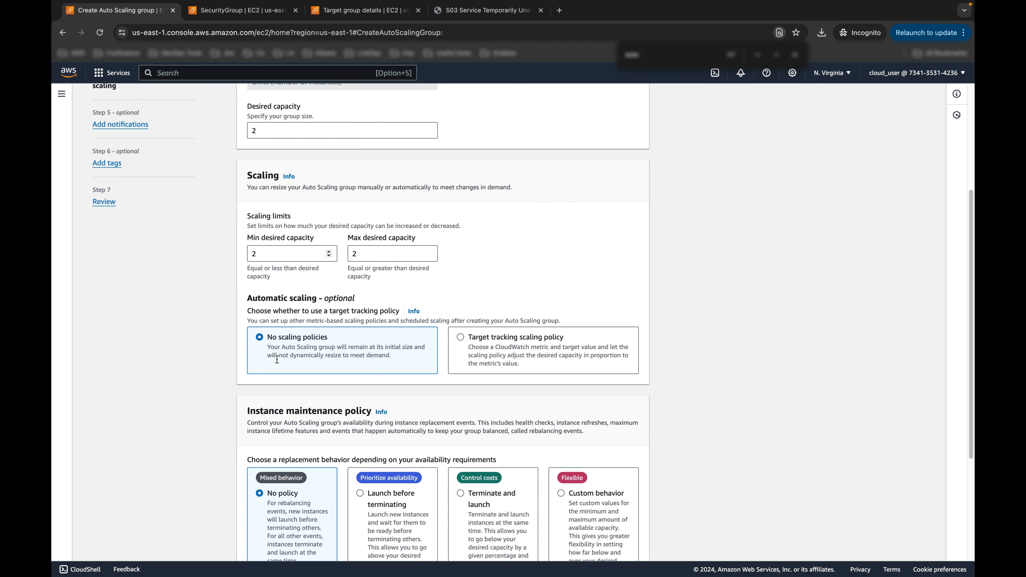
{"action": "left_click", "coordinate": [405, 253]}
{"action": "double_click", "coordinate": [430, 252]}
Step: Add a target tracking policy on Average CPU utilization with target value 30
{"action": "left_click", "coordinate": [489, 335]}
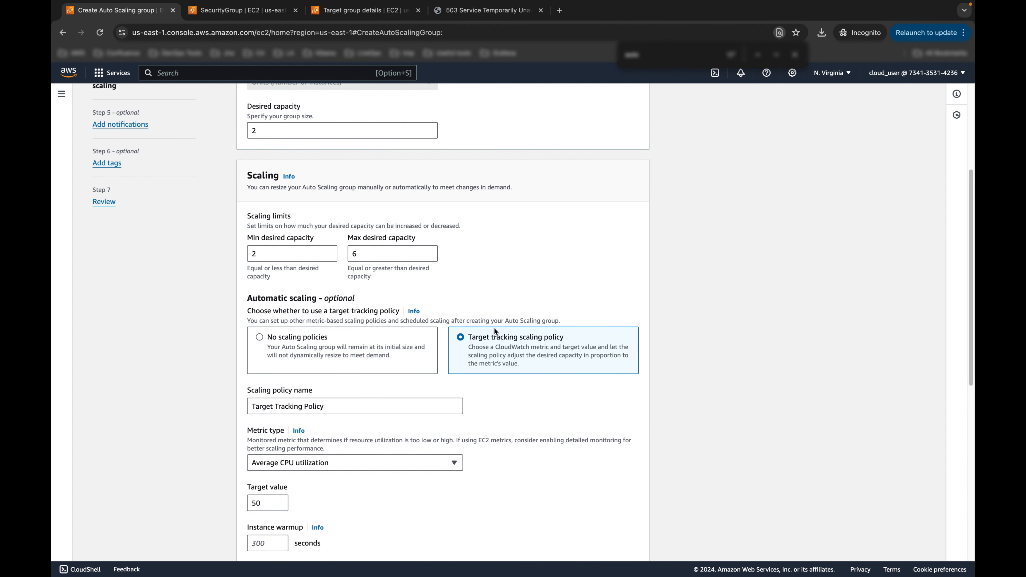
{"action": "scroll", "coordinate": [407, 324], "scroll_direction": "down", "scroll_amount": 4}
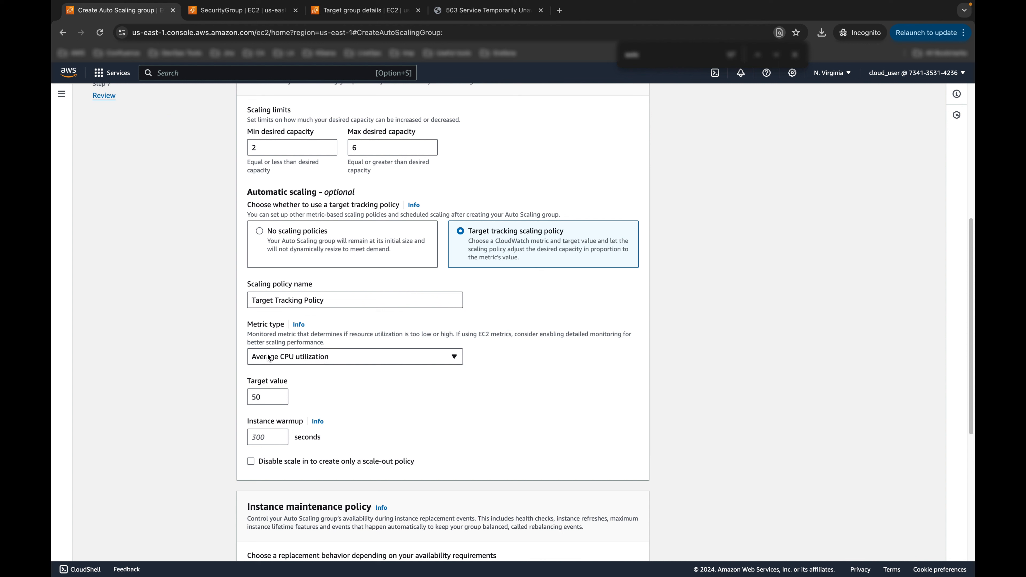
{"action": "left_click", "coordinate": [319, 360]}
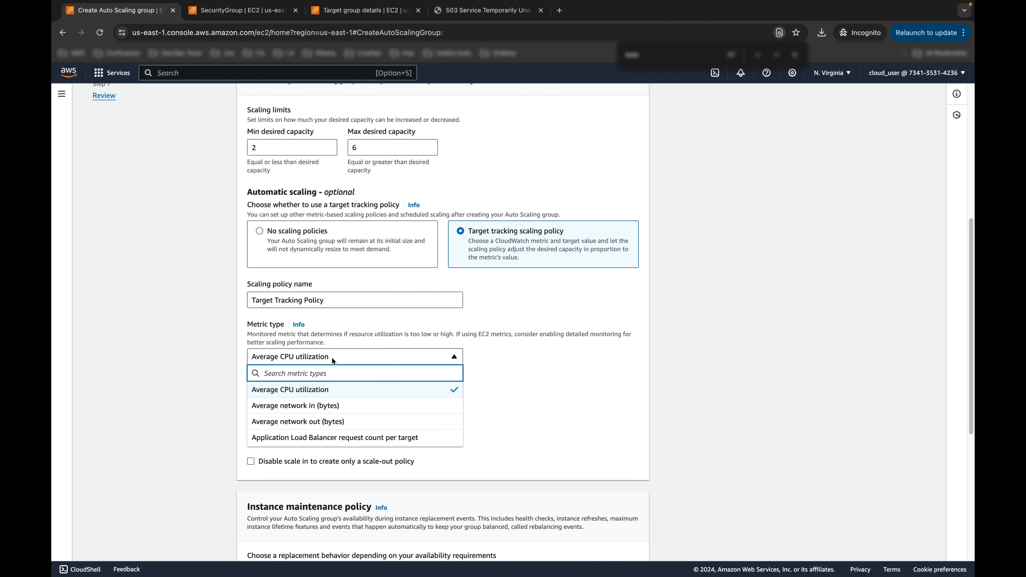
{"action": "left_click", "coordinate": [492, 374]}
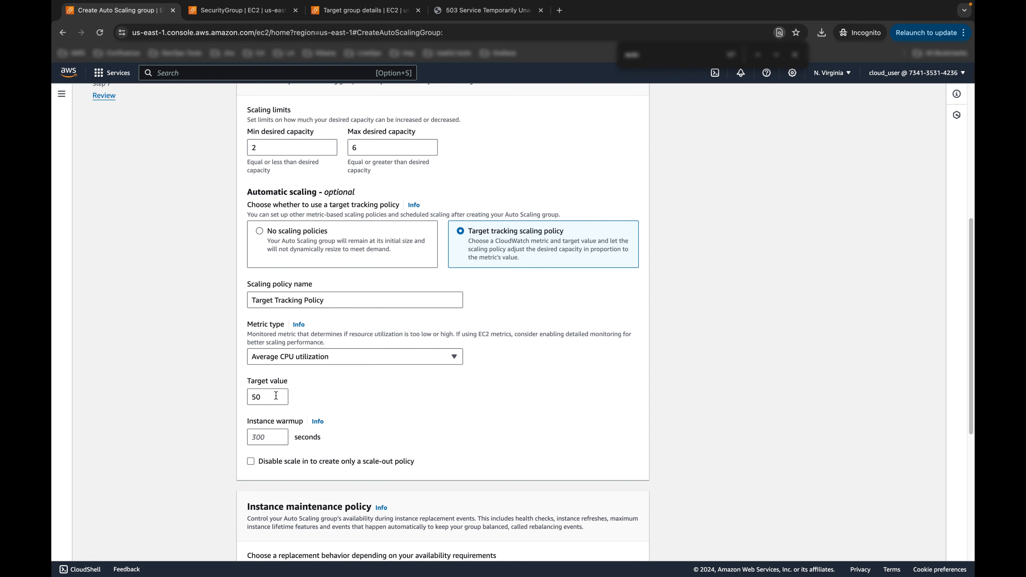
{"action": "key", "text": "ctrl+Right"}
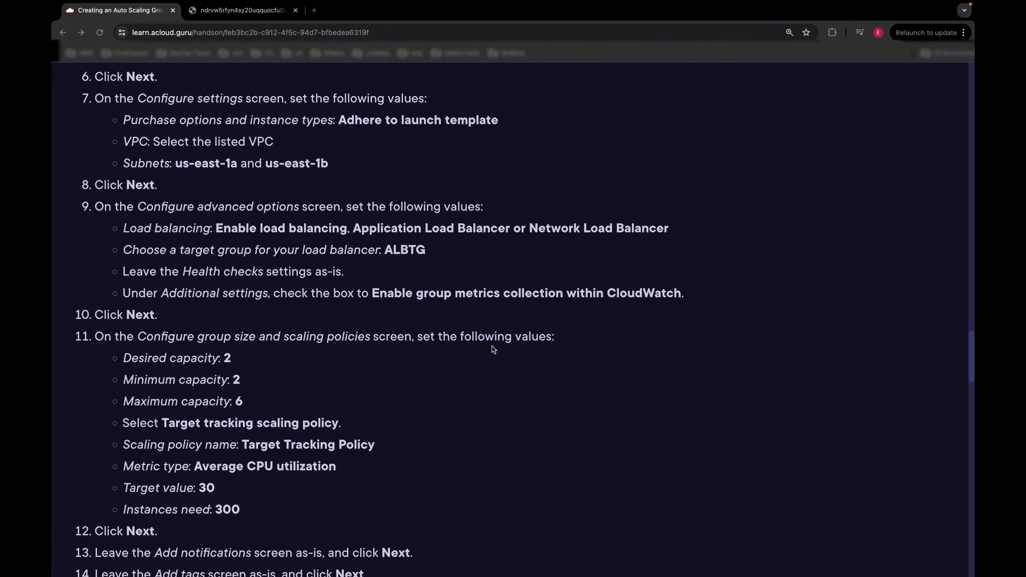
{"action": "scroll", "coordinate": [223, 473], "scroll_direction": "down", "scroll_amount": 1}
{"action": "left_click_drag", "start_coordinate": [223, 473], "coordinate": [121, 468]}
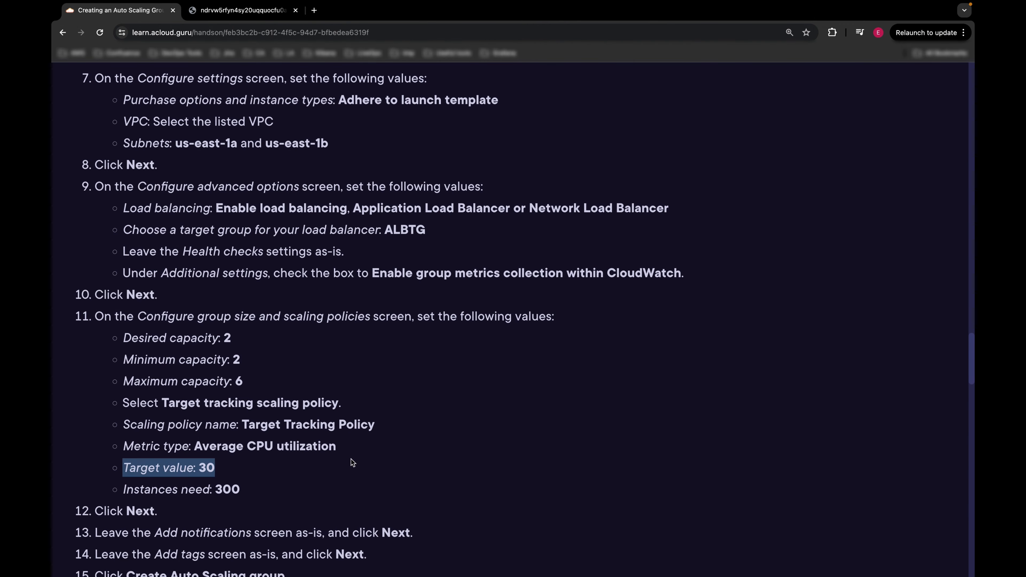
{"action": "key", "text": "ctrl+Left"}
{"action": "double_click", "coordinate": [281, 398]}
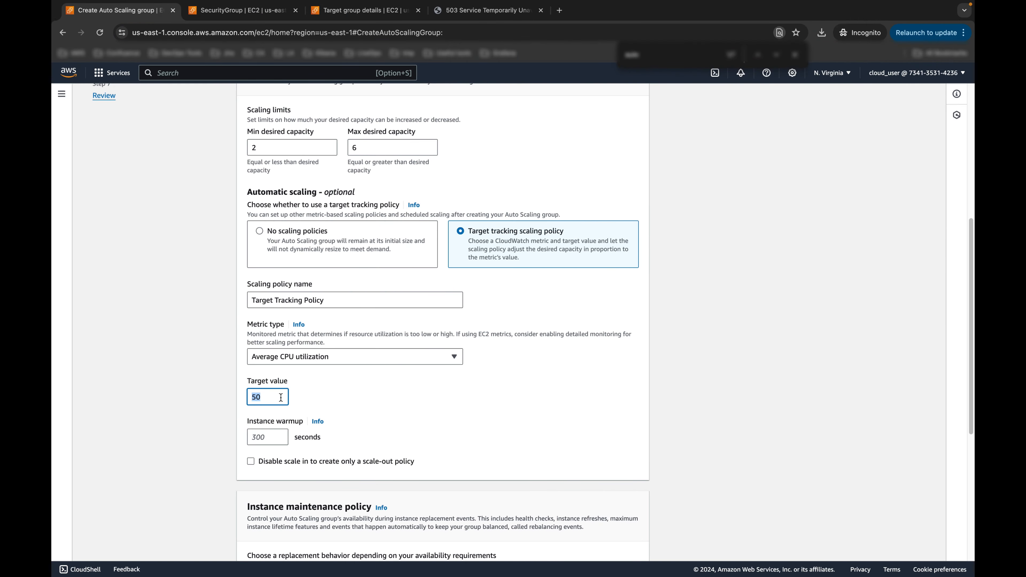
{"action": "type", "text": "3"}
Step: Set the policy's instance warmup to 300 seconds
{"action": "scroll", "coordinate": [365, 379], "scroll_direction": "down", "scroll_amount": 1}
{"action": "left_click", "coordinate": [269, 425]}
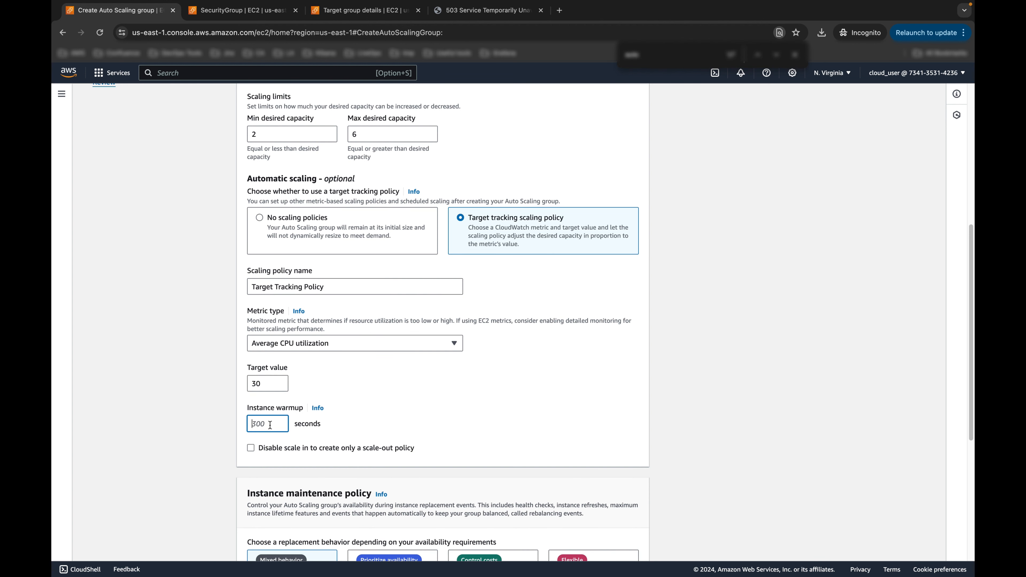
{"action": "type", "text": "300"}
{"action": "left_click", "coordinate": [495, 367]}
{"action": "scroll", "coordinate": [495, 367], "scroll_direction": "down", "scroll_amount": 6}
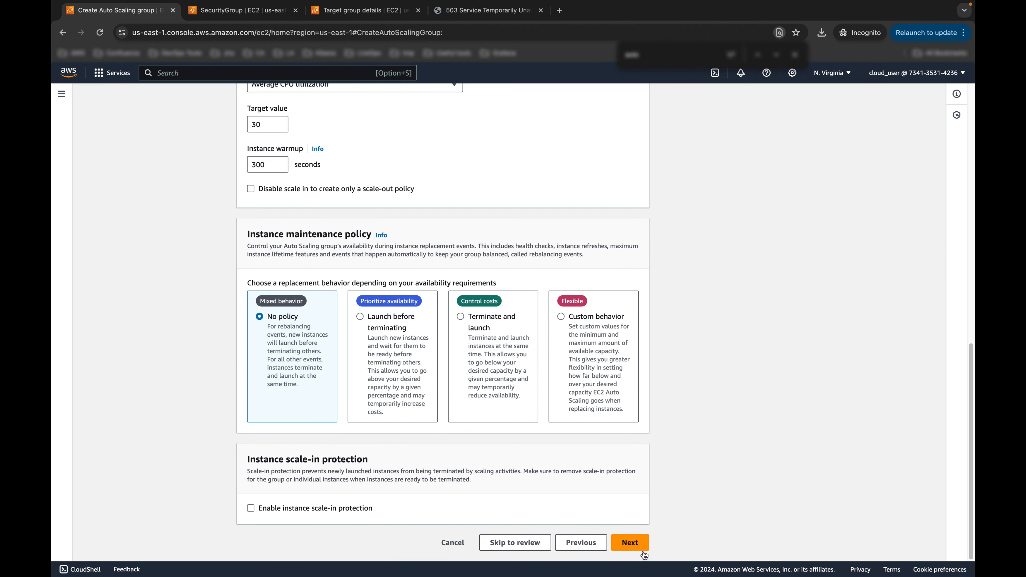
Step: Skip notifications and tags, then create the HOLASG Auto Scaling group
{"action": "left_click", "coordinate": [630, 542]}
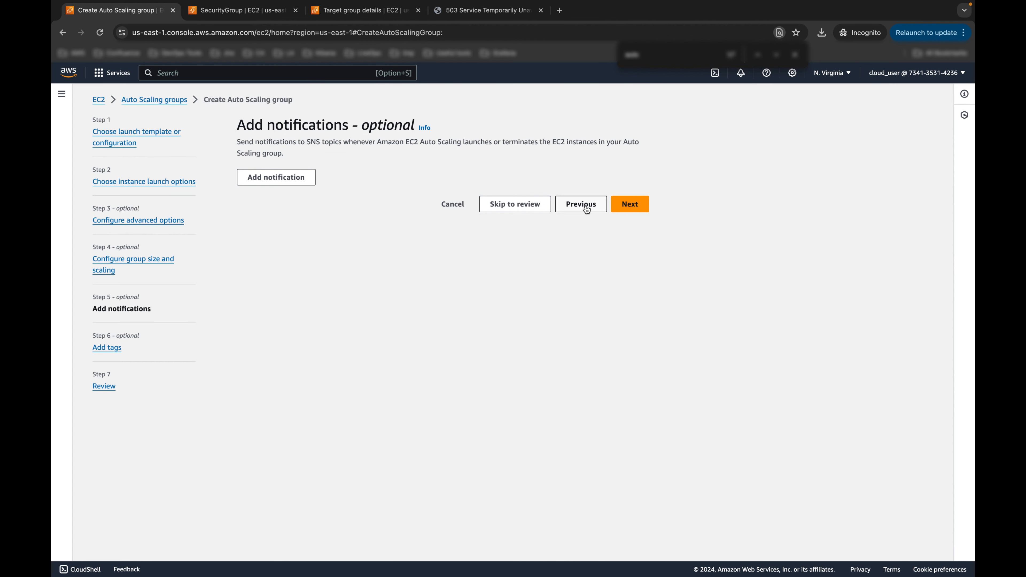
{"action": "left_click", "coordinate": [630, 205]}
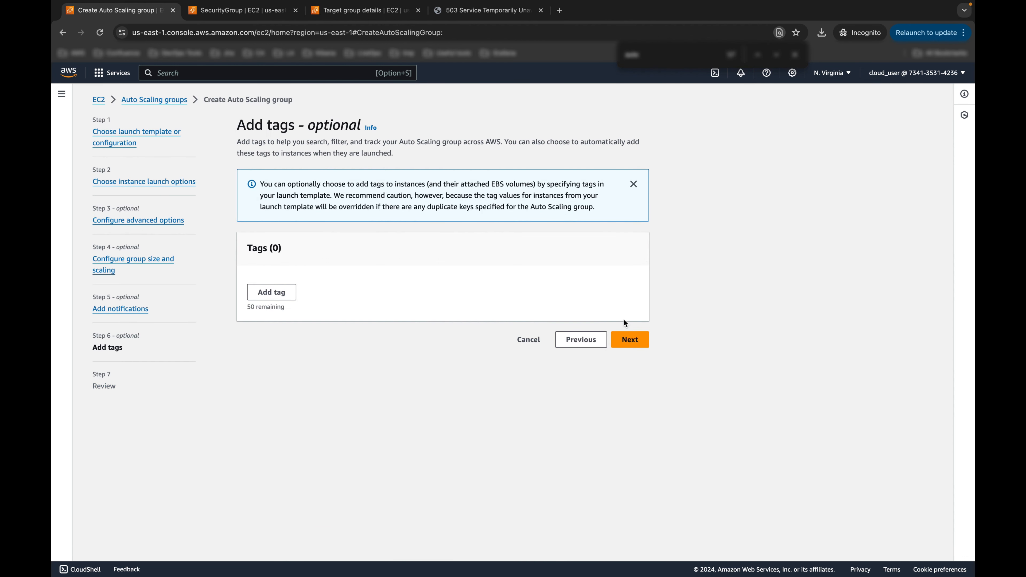
{"action": "left_click", "coordinate": [630, 339]}
{"action": "scroll", "coordinate": [510, 243], "scroll_direction": "down", "scroll_amount": 20}
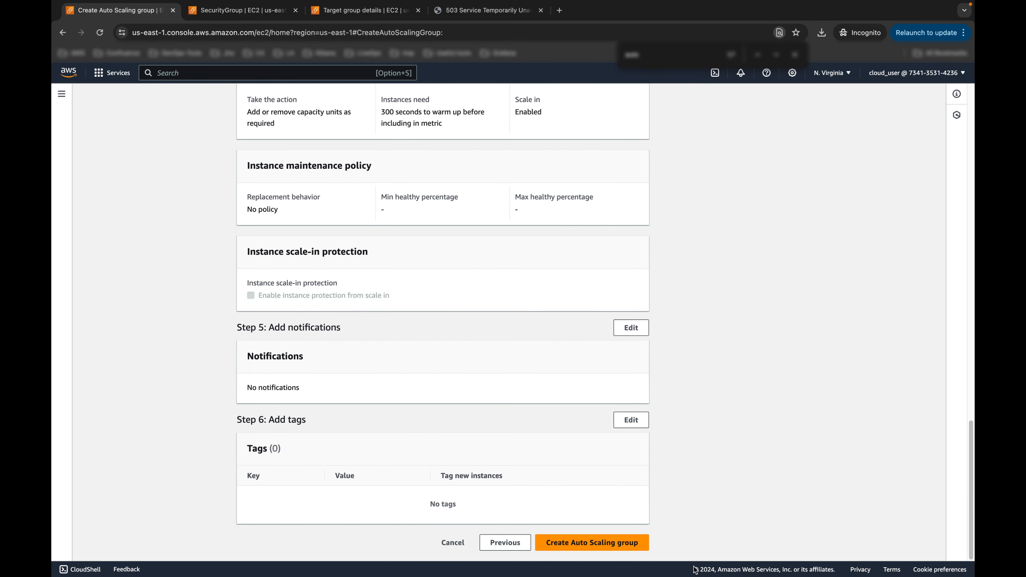
{"action": "left_click", "coordinate": [614, 544]}
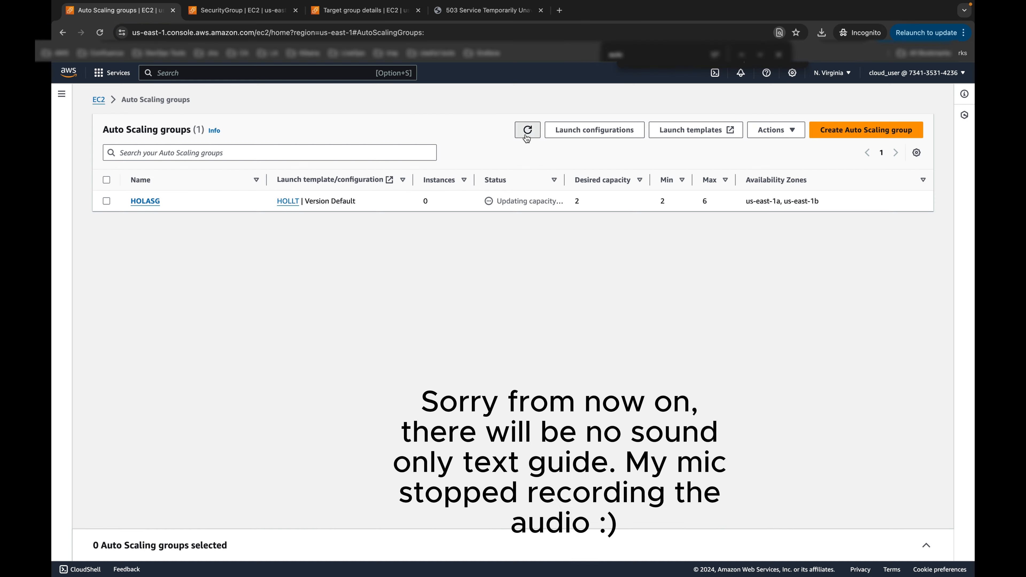
Step: Refresh the group and EC2 instance lists to confirm two instances are running
{"action": "left_click", "coordinate": [527, 135]}
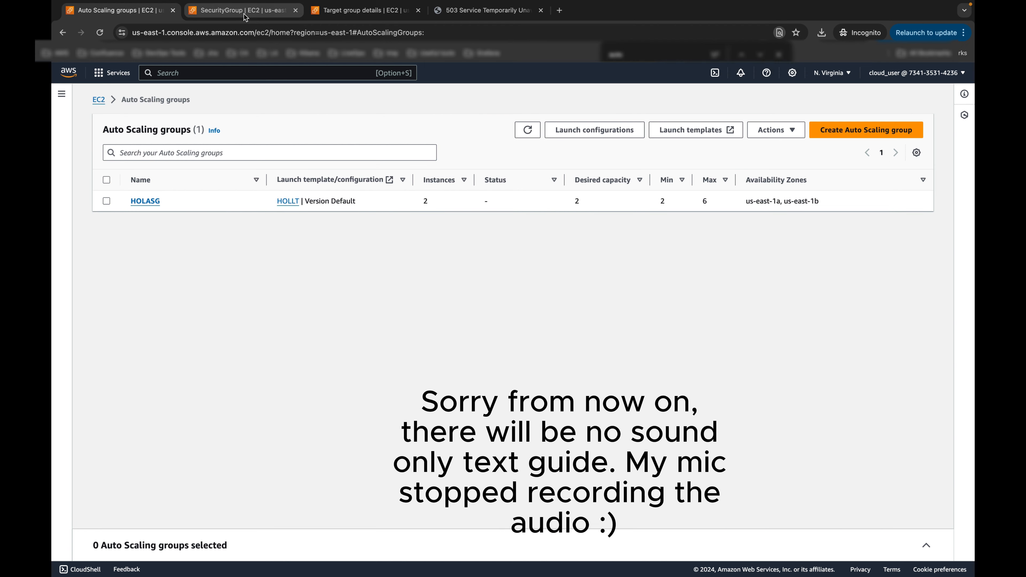
{"action": "left_click", "coordinate": [246, 17]}
{"action": "left_click", "coordinate": [86, 184]}
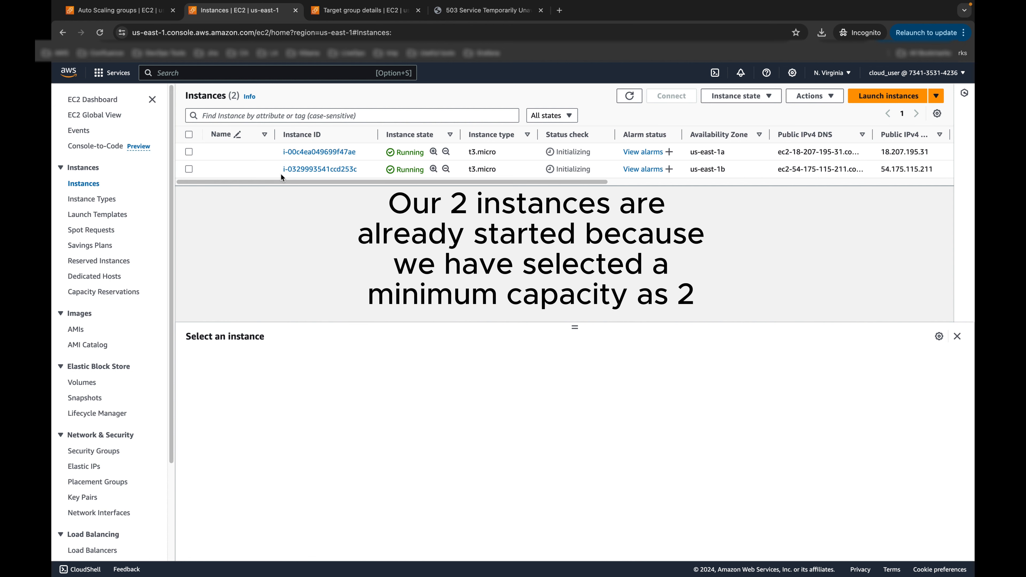
{"action": "left_click", "coordinate": [622, 99]}
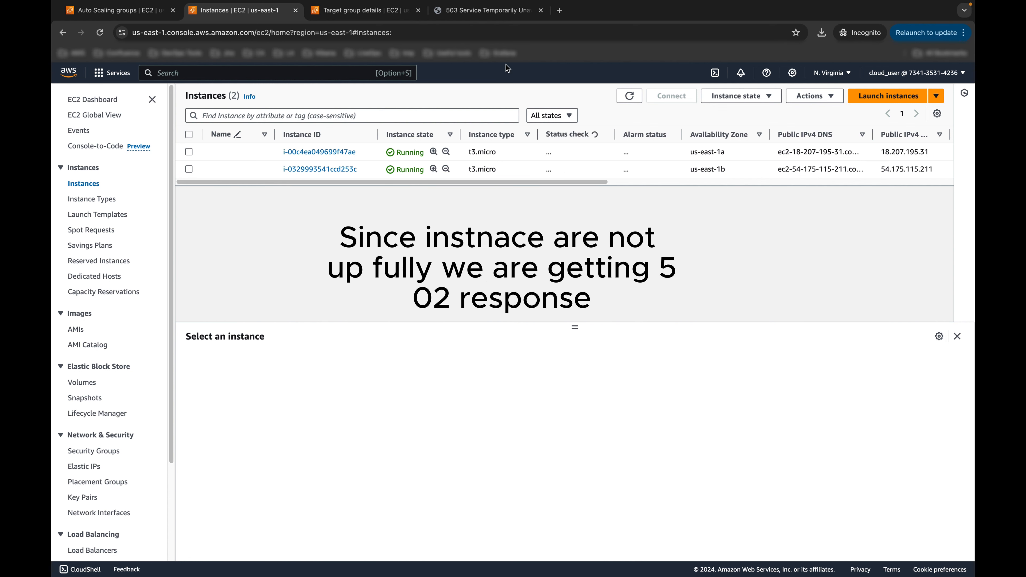
{"action": "left_click", "coordinate": [487, 16]}
Step: Reload the holalb site until the A Cloud Guru home page loads, then return to EC2 instances
{"action": "left_click", "coordinate": [100, 32]}
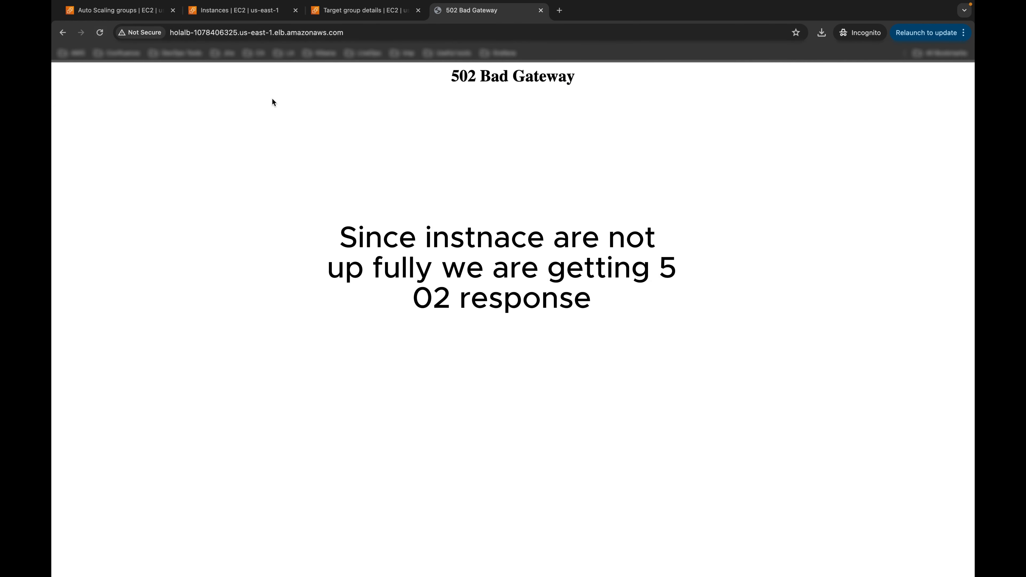
{"action": "left_click", "coordinate": [101, 34]}
{"action": "left_click", "coordinate": [101, 33]}
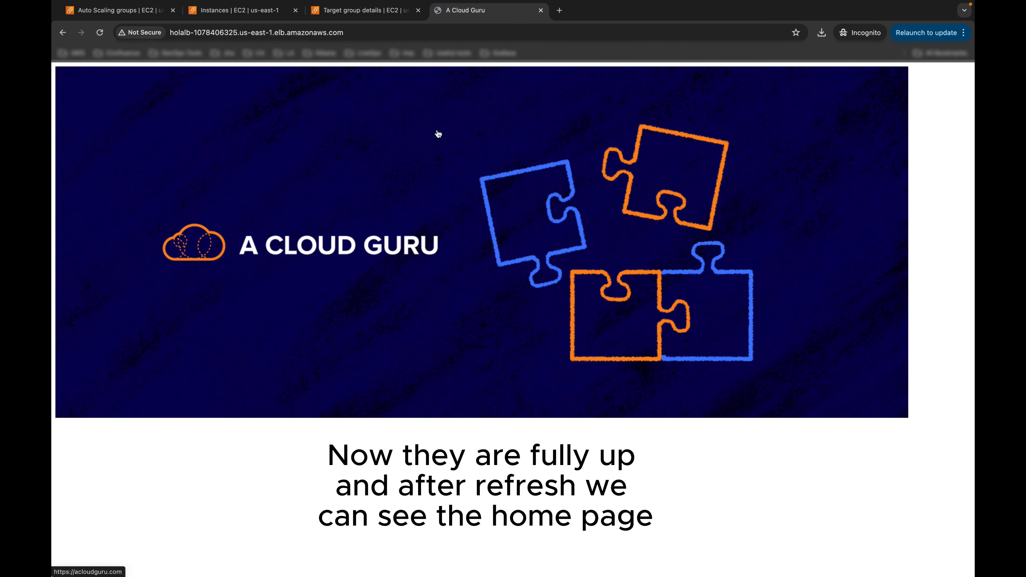
{"action": "left_click", "coordinate": [99, 34]}
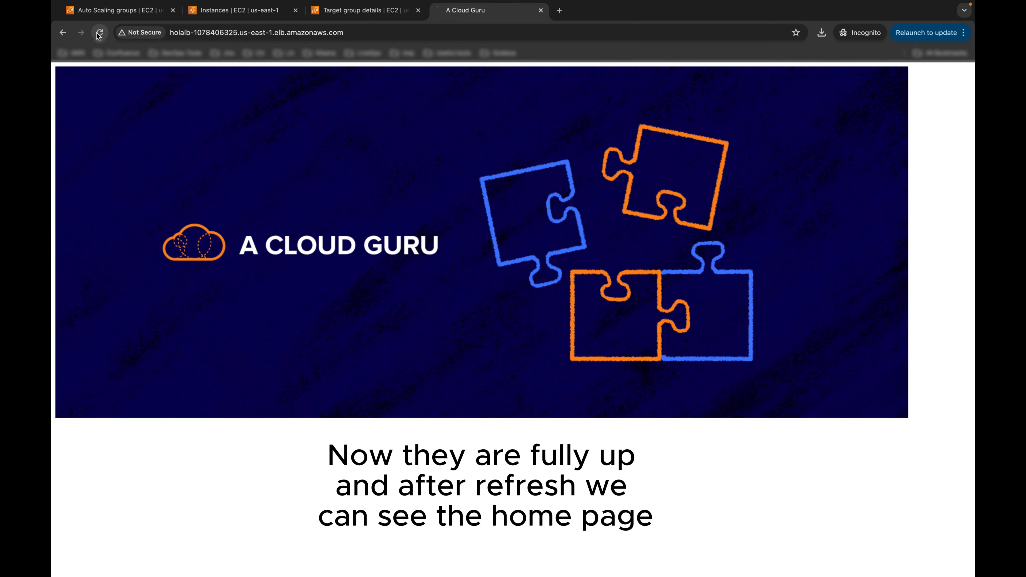
{"action": "left_click", "coordinate": [244, 15]}
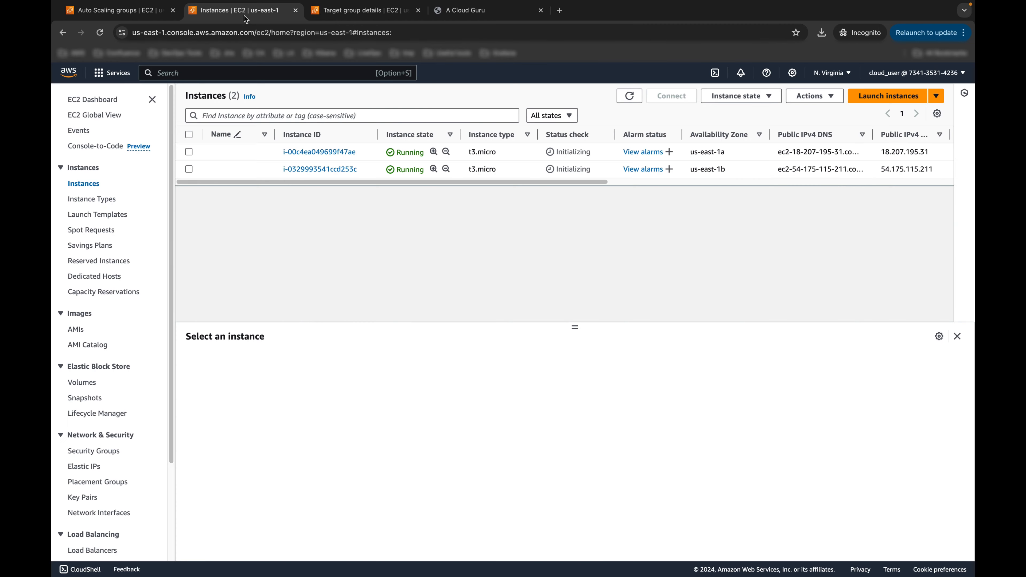
Step: Connect to instance i-00c4ea049699f47ae through EC2 Instance Connect as ec2-user
{"action": "left_click", "coordinate": [332, 154]}
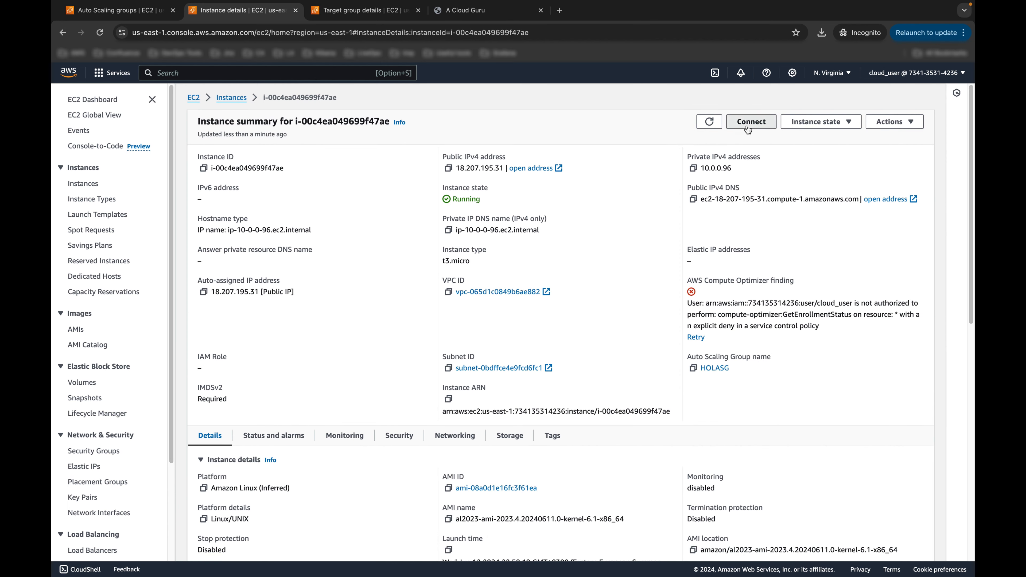
{"action": "left_click", "coordinate": [748, 129]}
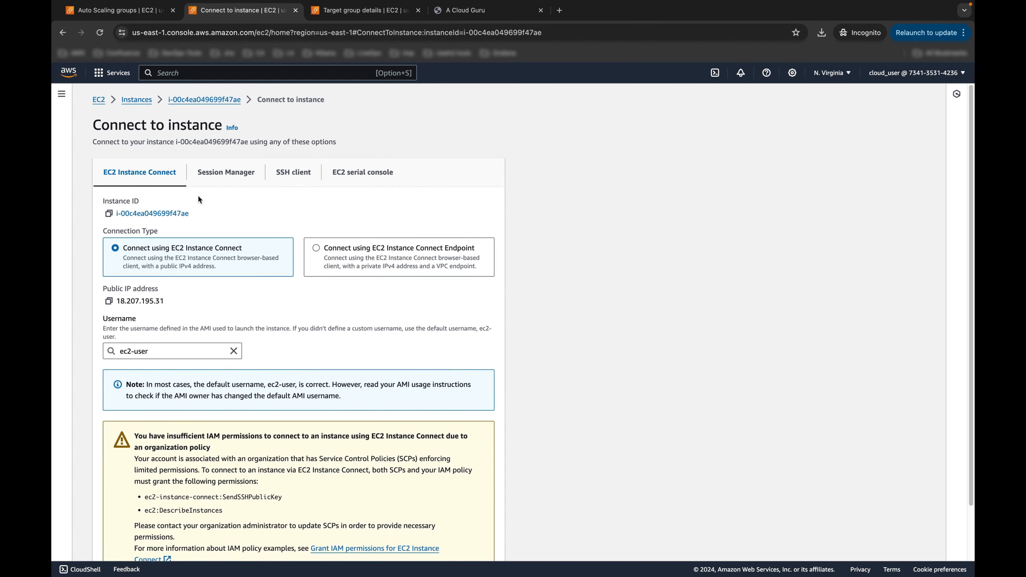
{"action": "scroll", "coordinate": [181, 242], "scroll_direction": "down", "scroll_amount": 3}
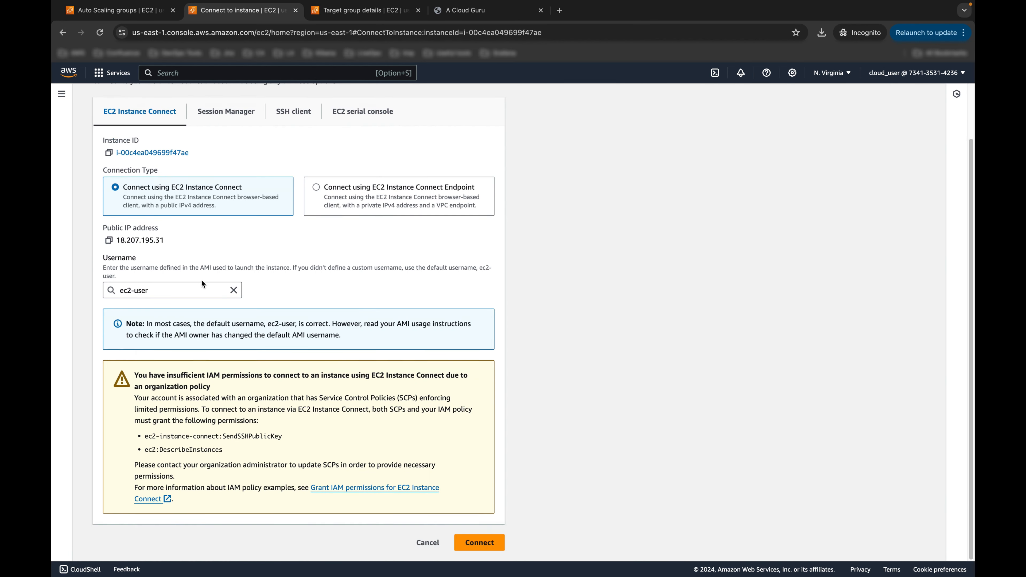
{"action": "left_click", "coordinate": [454, 543]}
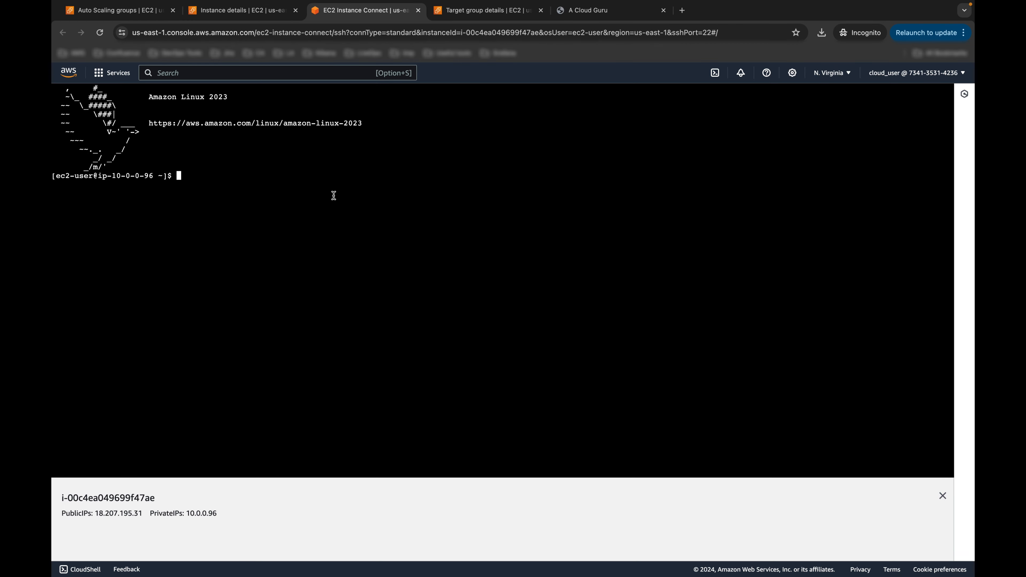
Step: Become root with sudo -s and clear the terminal
{"action": "key", "text": "super+plus"}
{"action": "key", "text": "super+plus"}
{"action": "key", "text": "super+plus"}
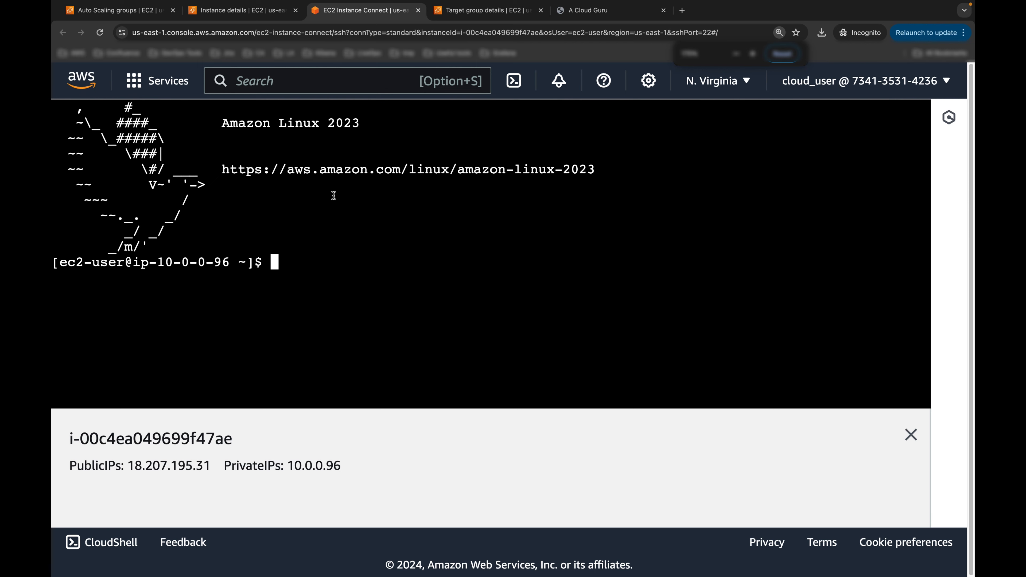
{"action": "key", "text": "super+minus"}
{"action": "type", "text": "sudo -s"}
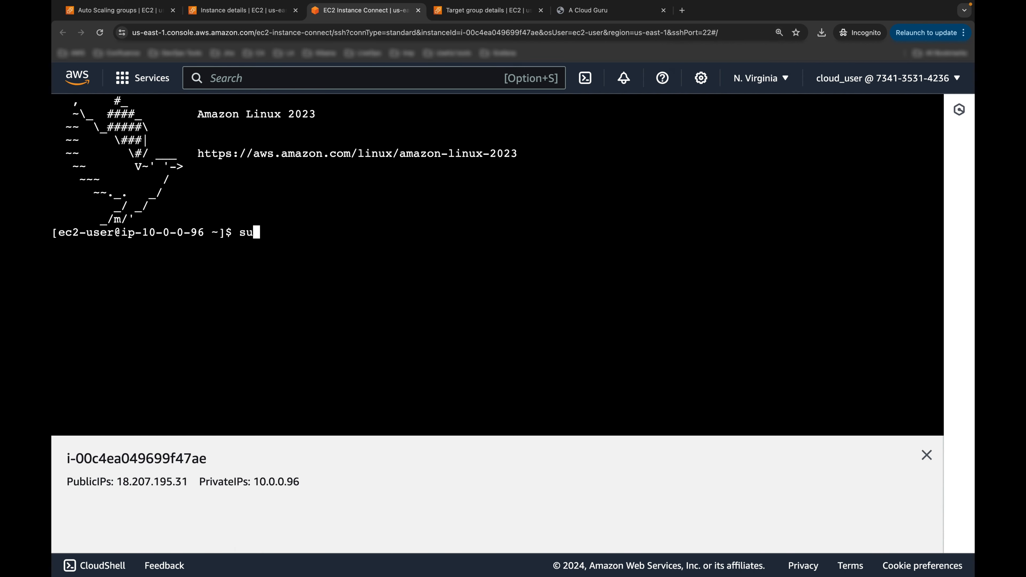
{"action": "key", "text": "Return"}
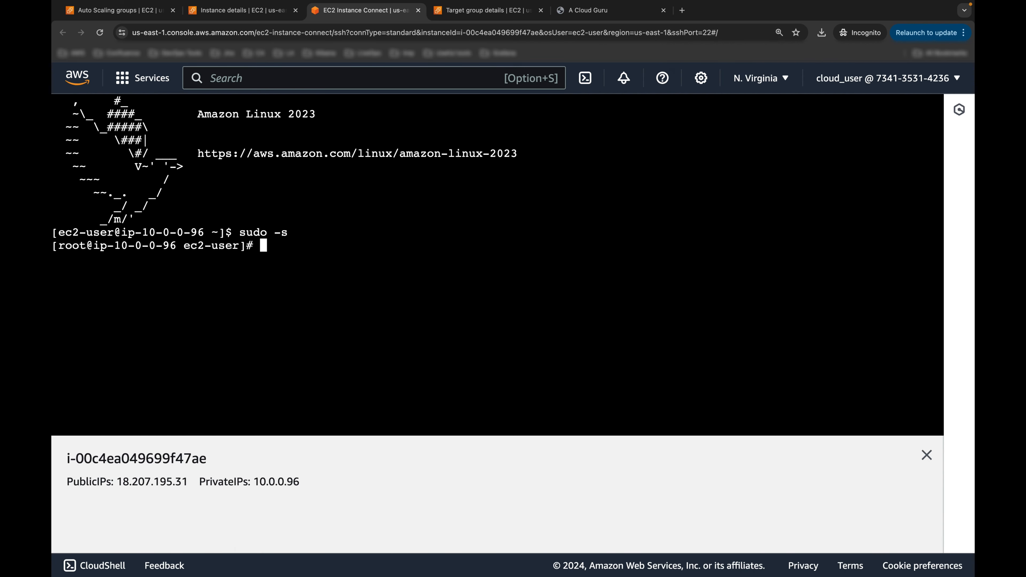
{"action": "key", "text": "ctrl+l"}
{"action": "key", "text": "Return"}
Step: Start a stress --cpu 2 load on the instance
{"action": "key", "text": "super+plus"}
{"action": "key", "text": "super+plus"}
{"action": "key", "text": "super+plus"}
{"action": "key", "text": "super+plus"}
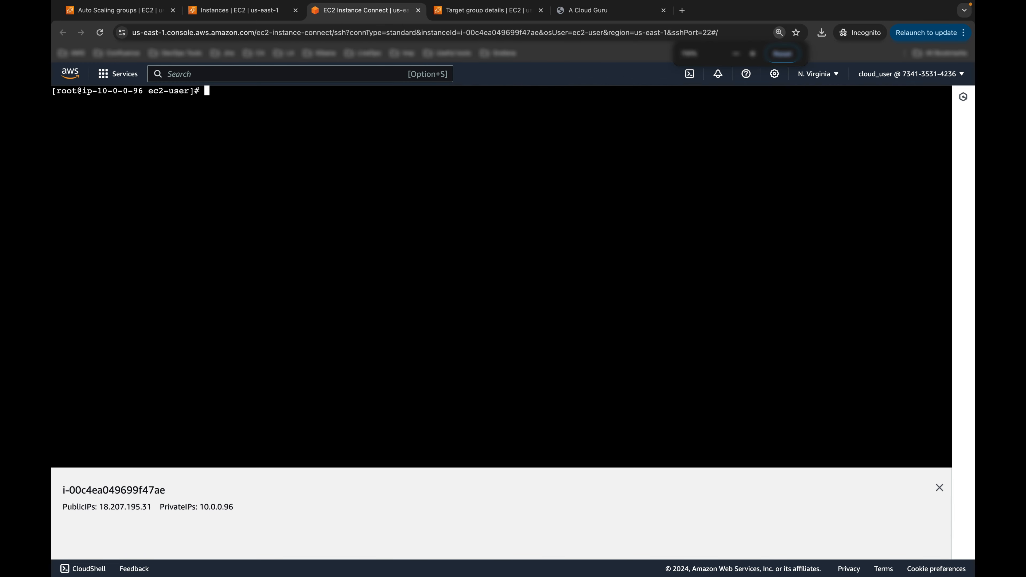
{"action": "key", "text": "super+plus"}
{"action": "type", "text": "stress --cpu 2 --timeout 300"}
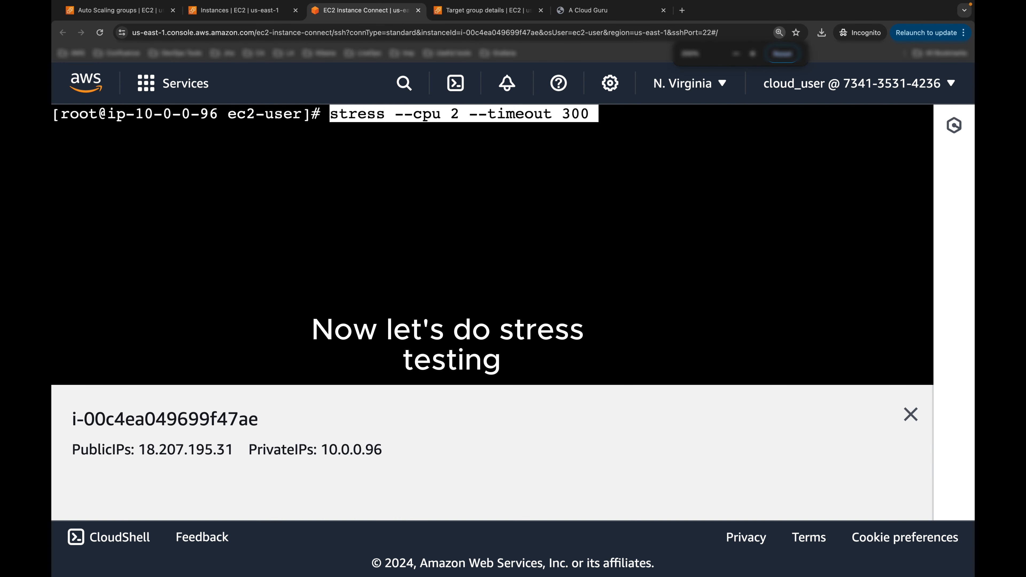
{"action": "key", "text": "BackSpace"}
{"action": "key", "text": "BackSpace"}
{"action": "key", "text": "BackSpace"}
{"action": "key", "text": "BackSpace"}
{"action": "key", "text": "BackSpace"}
{"action": "key", "text": "BackSpace"}
{"action": "key", "text": "BackSpace"}
{"action": "key", "text": "BackSpace"}
{"action": "key", "text": "BackSpace"}
{"action": "key", "text": "BackSpace"}
{"action": "key", "text": "BackSpace"}
{"action": "key", "text": "BackSpace"}
{"action": "key", "text": "BackSpace"}
{"action": "key", "text": "BackSpace"}
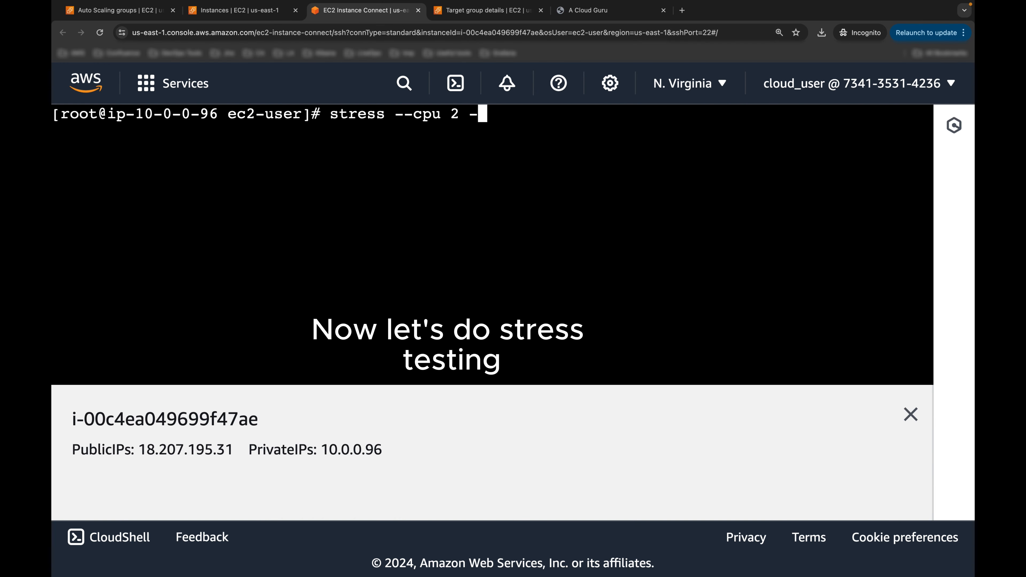
{"action": "key", "text": "Return"}
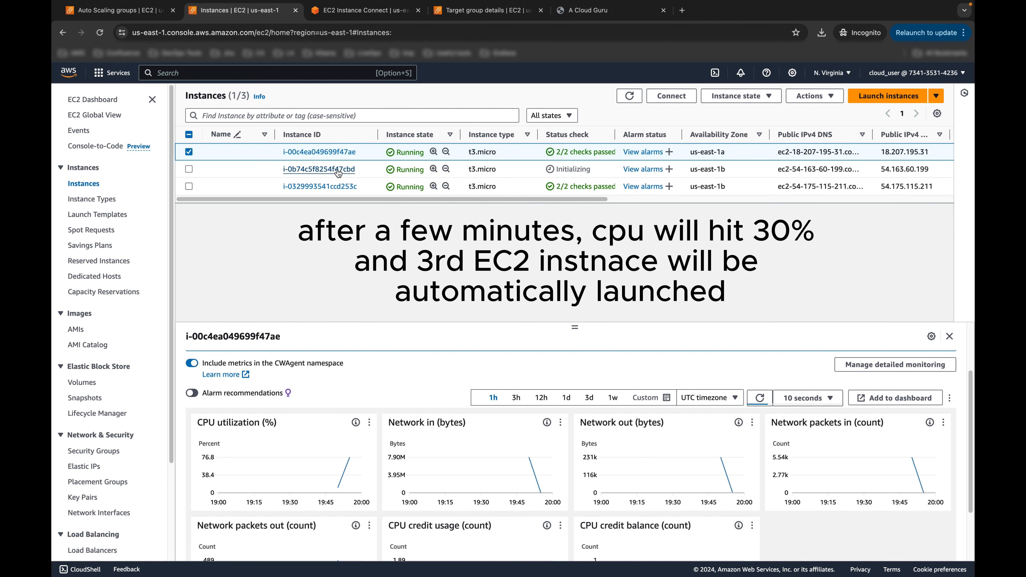
Step: Stop the stress load with Ctrl+C and refresh instances until CPU utilization drops near zero
{"action": "left_click", "coordinate": [626, 92]}
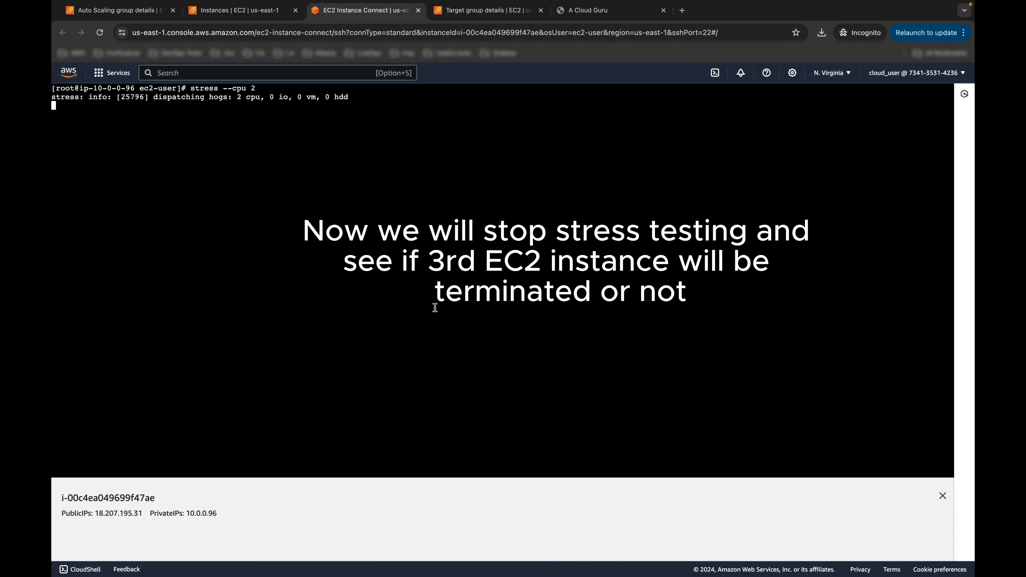
{"action": "key", "text": "ctrl+c"}
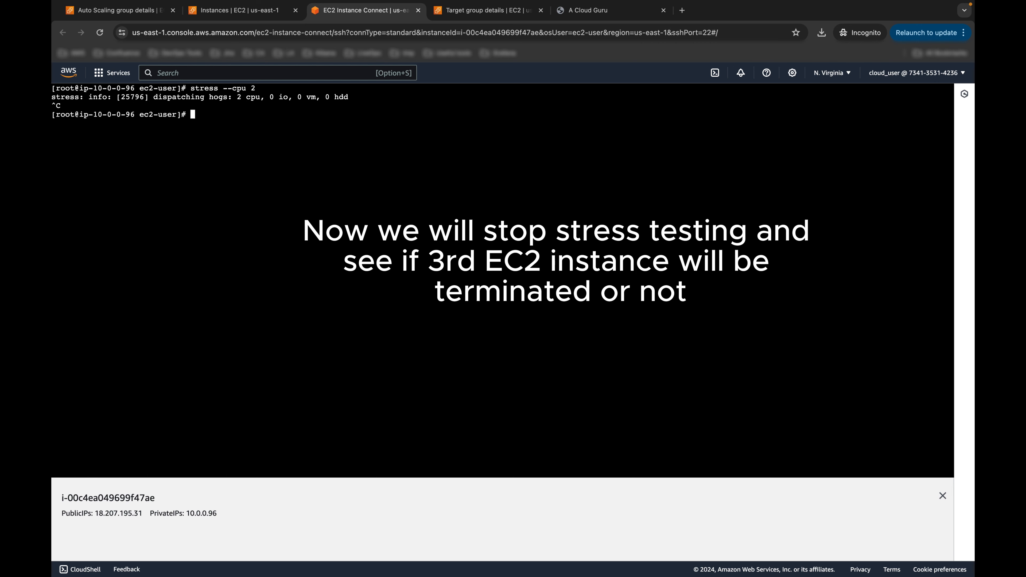
{"action": "left_click", "coordinate": [238, 10]}
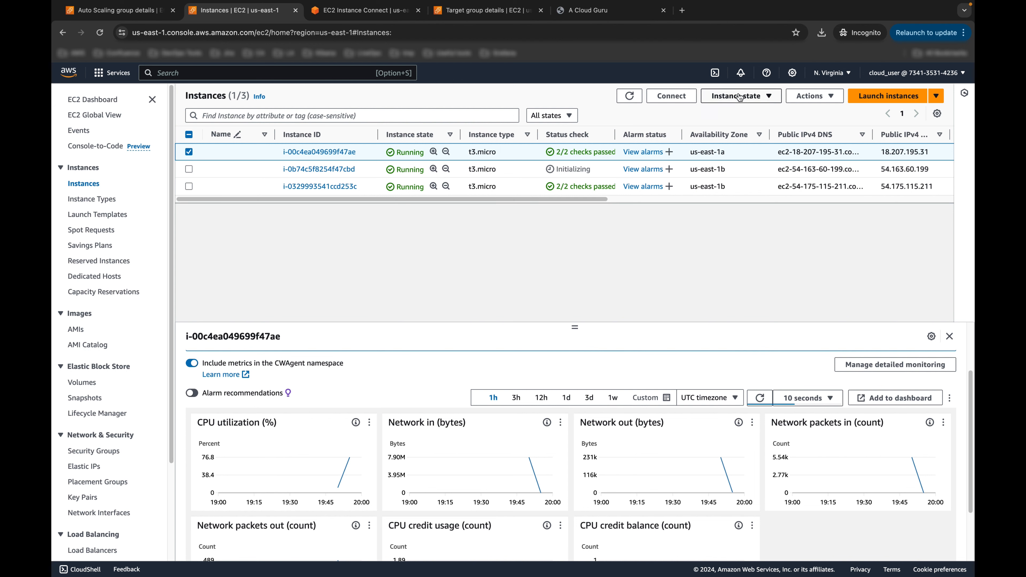
{"action": "left_click", "coordinate": [629, 97]}
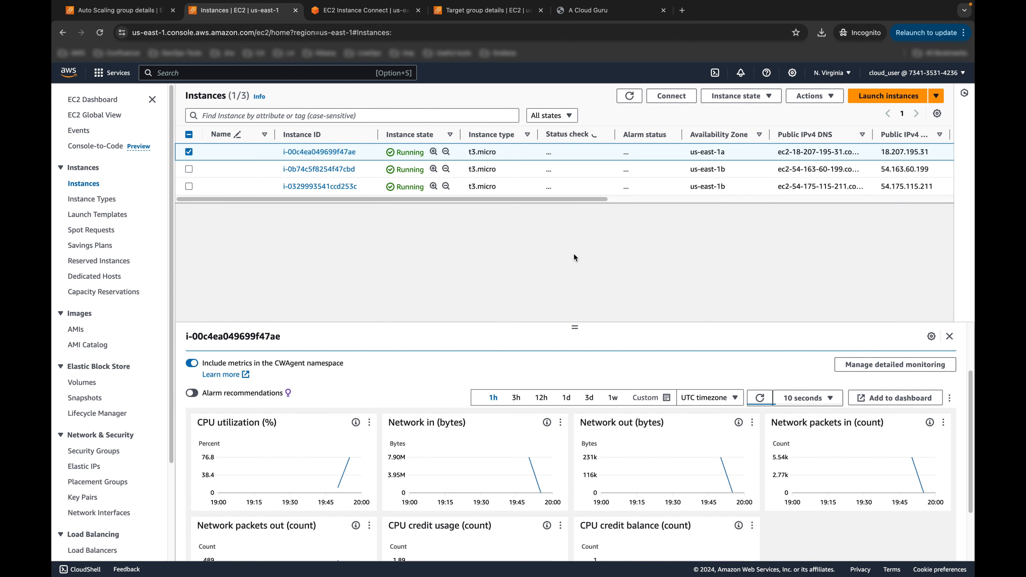
{"action": "left_click", "coordinate": [634, 96]}
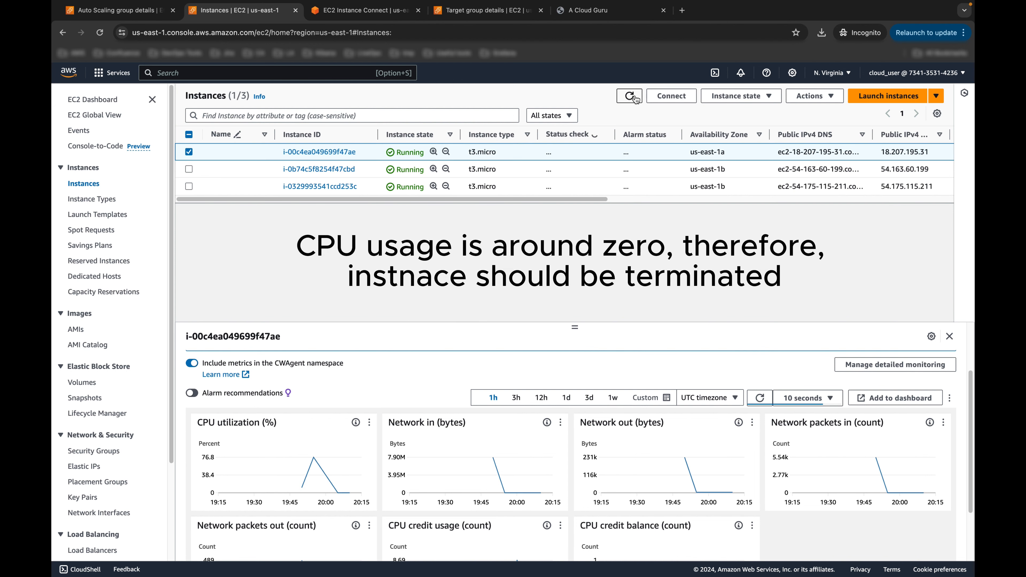
{"action": "left_click", "coordinate": [634, 98]}
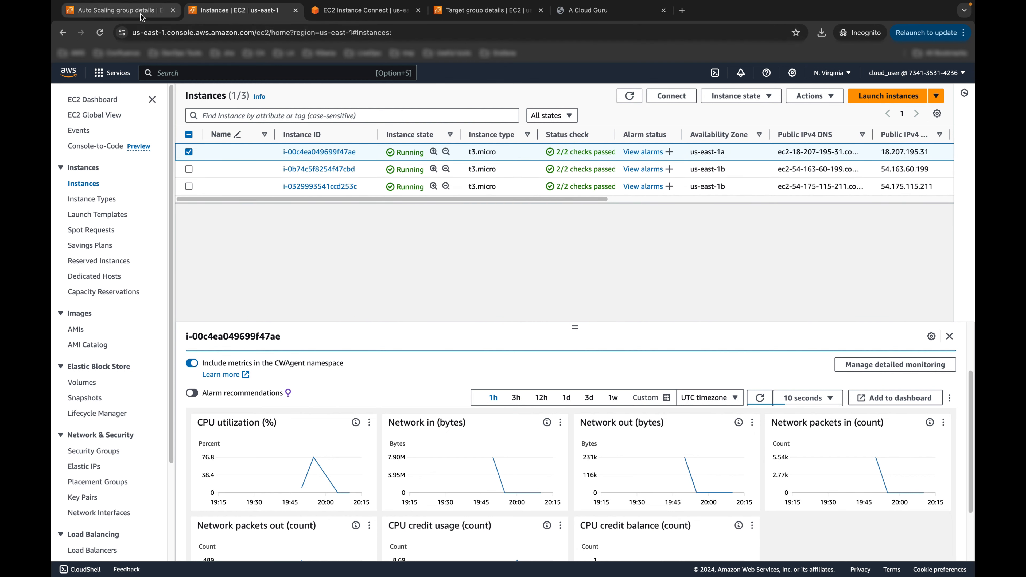
{"action": "left_click", "coordinate": [121, 10]}
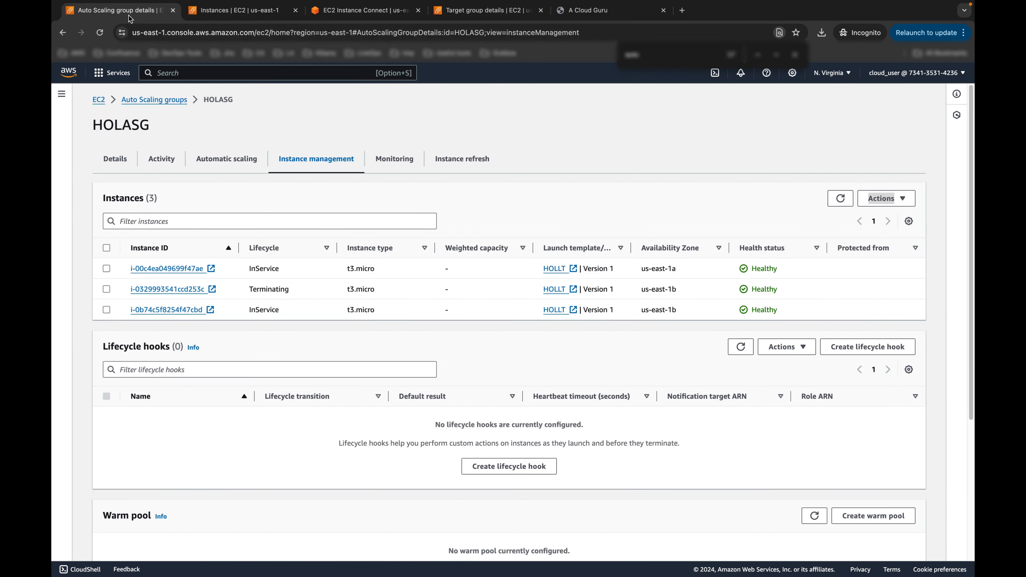
{"action": "double_click", "coordinate": [288, 289]}
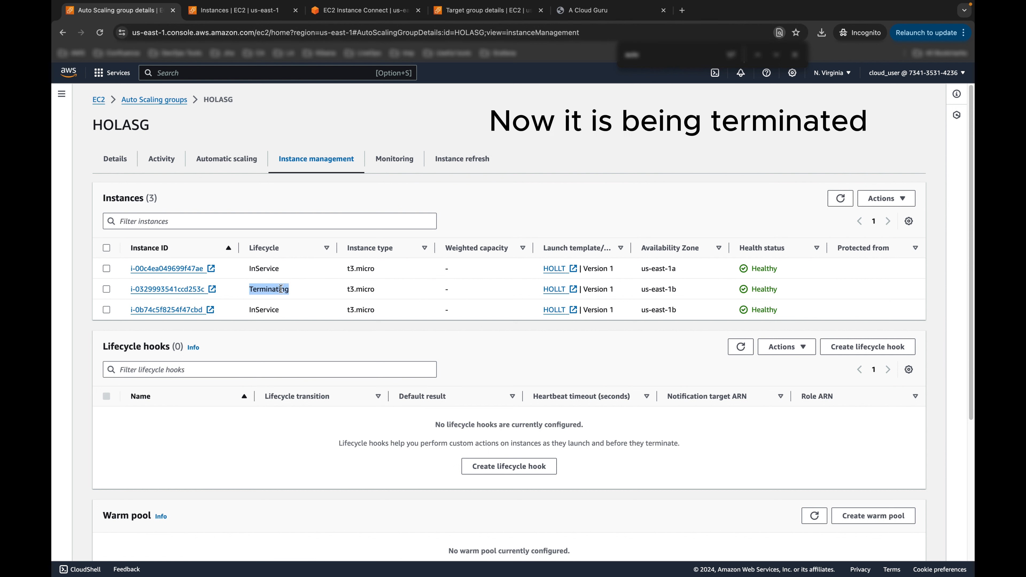
{"action": "left_click", "coordinate": [841, 198]}
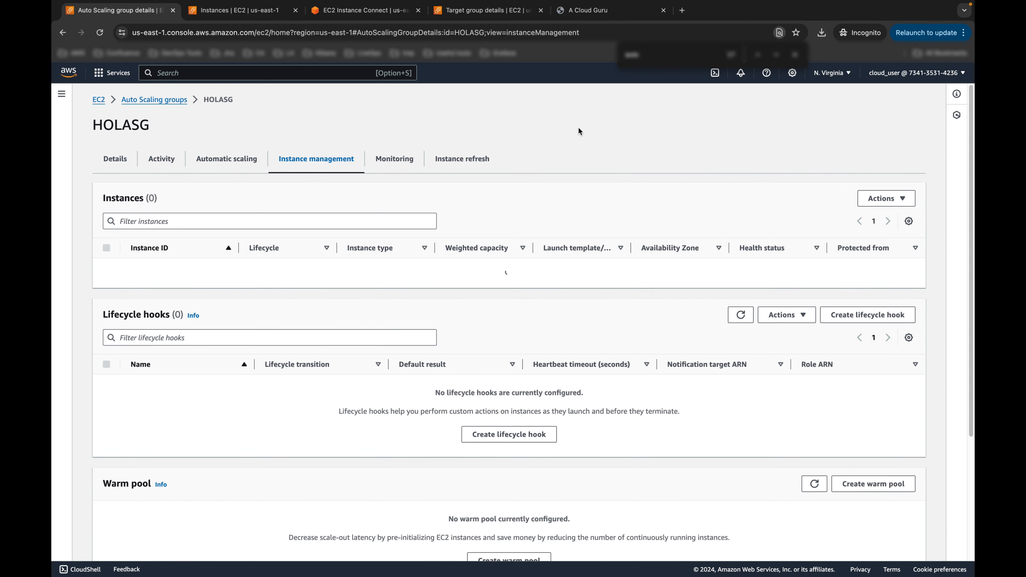
{"action": "left_click", "coordinate": [161, 159]}
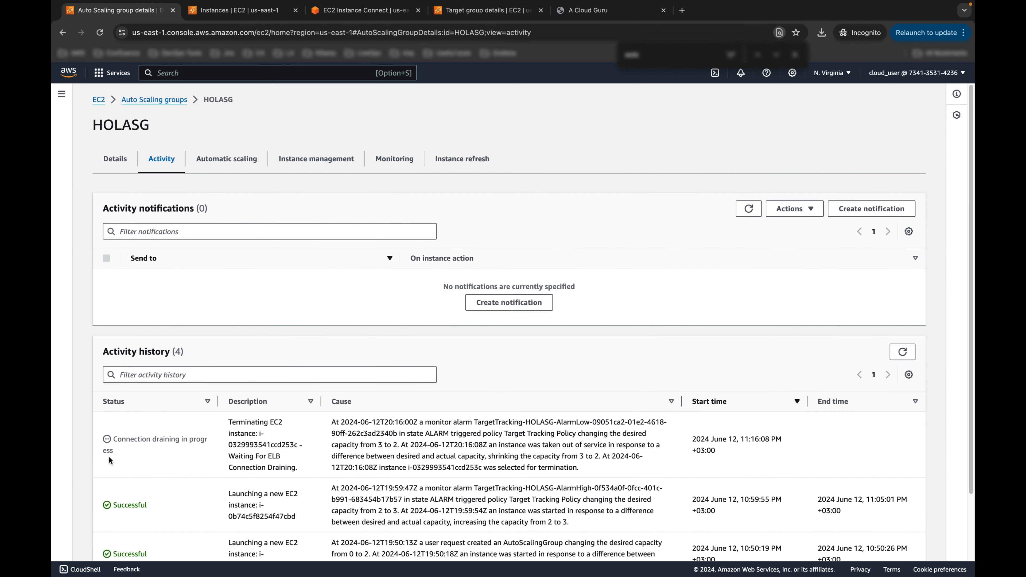
{"action": "left_click_drag", "start_coordinate": [118, 442], "coordinate": [185, 443]}
{"action": "scroll", "coordinate": [173, 429], "scroll_direction": "down", "scroll_amount": 1}
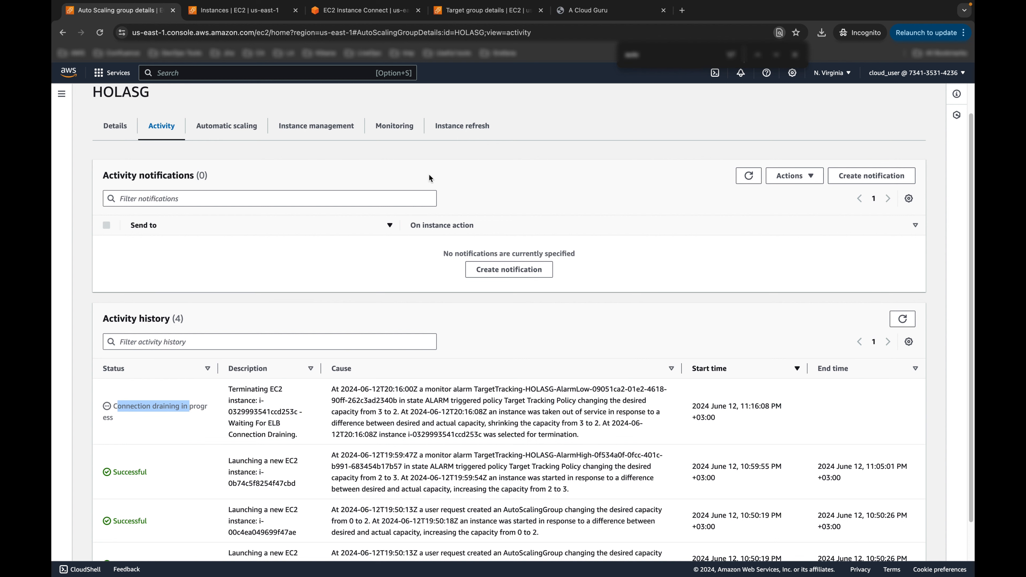
{"action": "scroll", "coordinate": [465, 172], "scroll_direction": "up", "scroll_amount": 1}
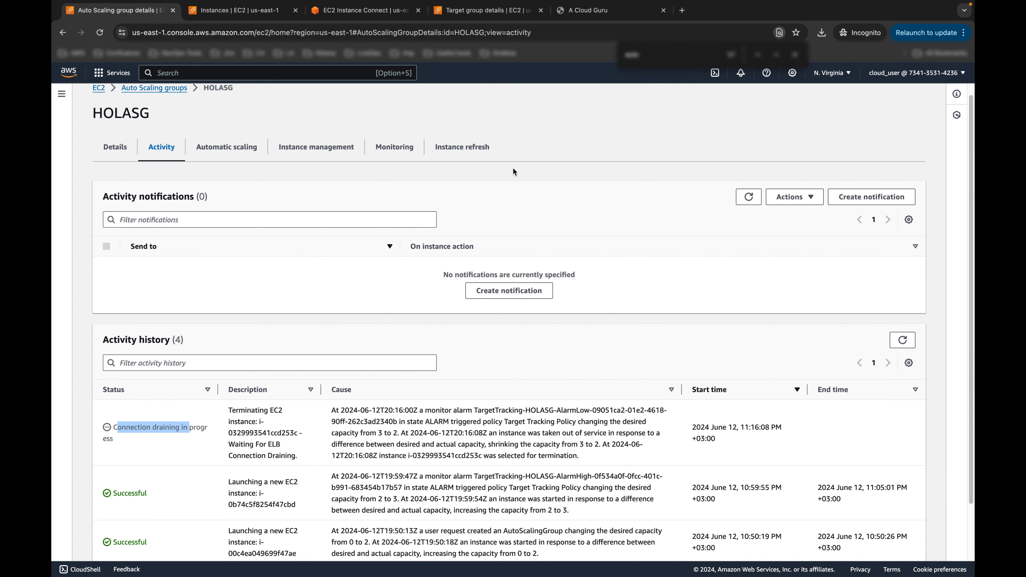
{"action": "left_click", "coordinate": [244, 11]}
{"action": "left_click", "coordinate": [626, 97]}
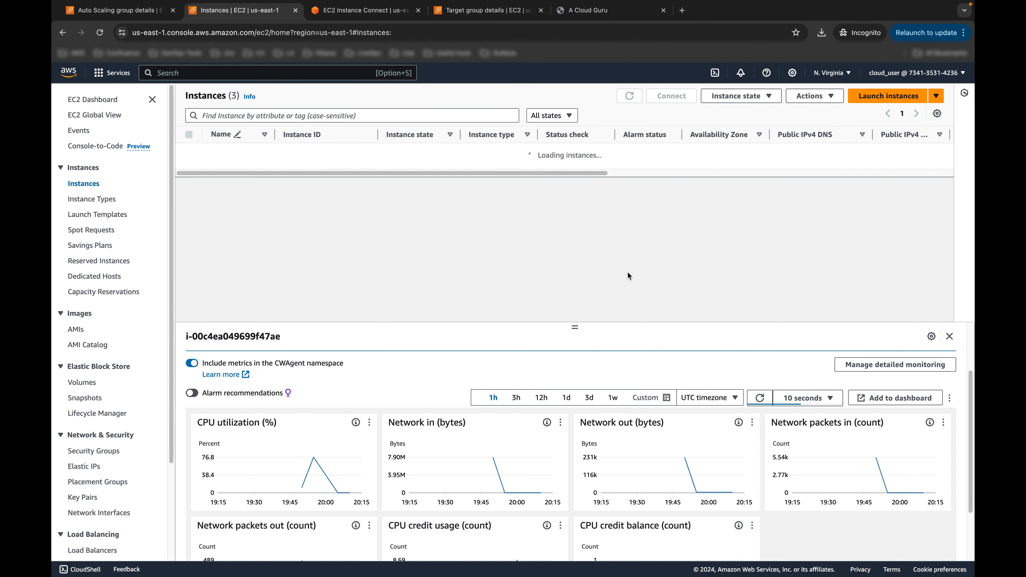